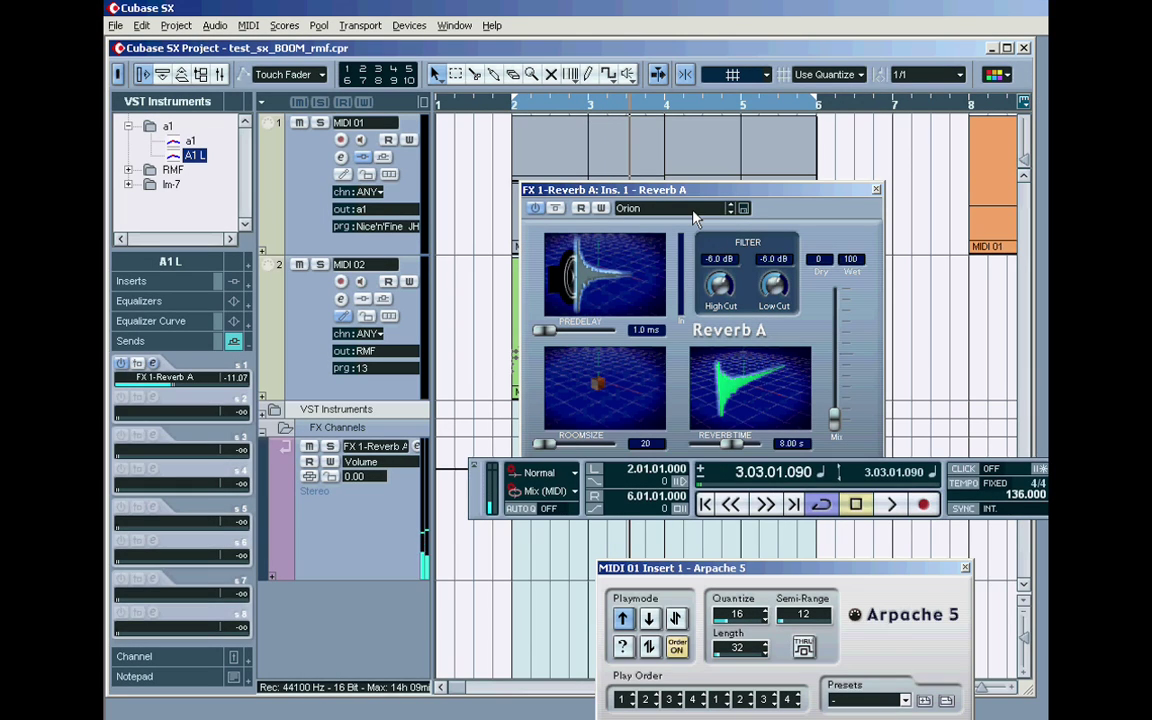
Step: Load the Ice preset in Reverb A and audition it by playing the loop briefly from its start
{"action": "left_click", "coordinate": [693, 212]}
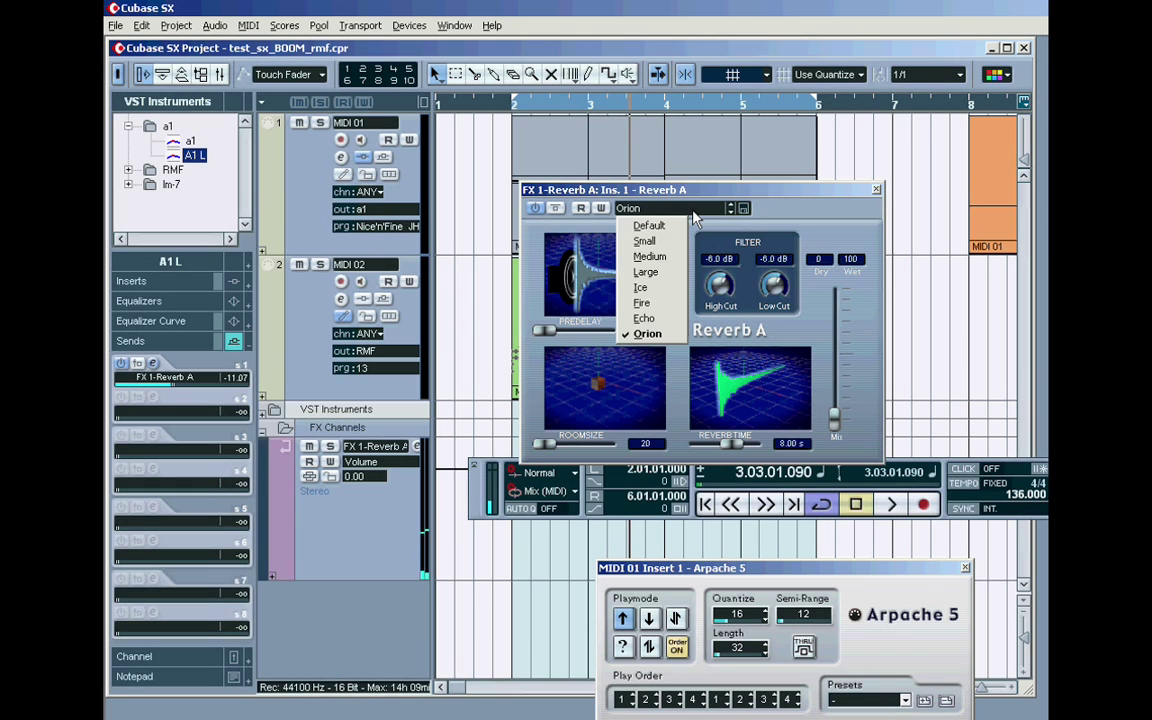
{"action": "left_click", "coordinate": [645, 290]}
{"action": "left_click", "coordinate": [855, 504]}
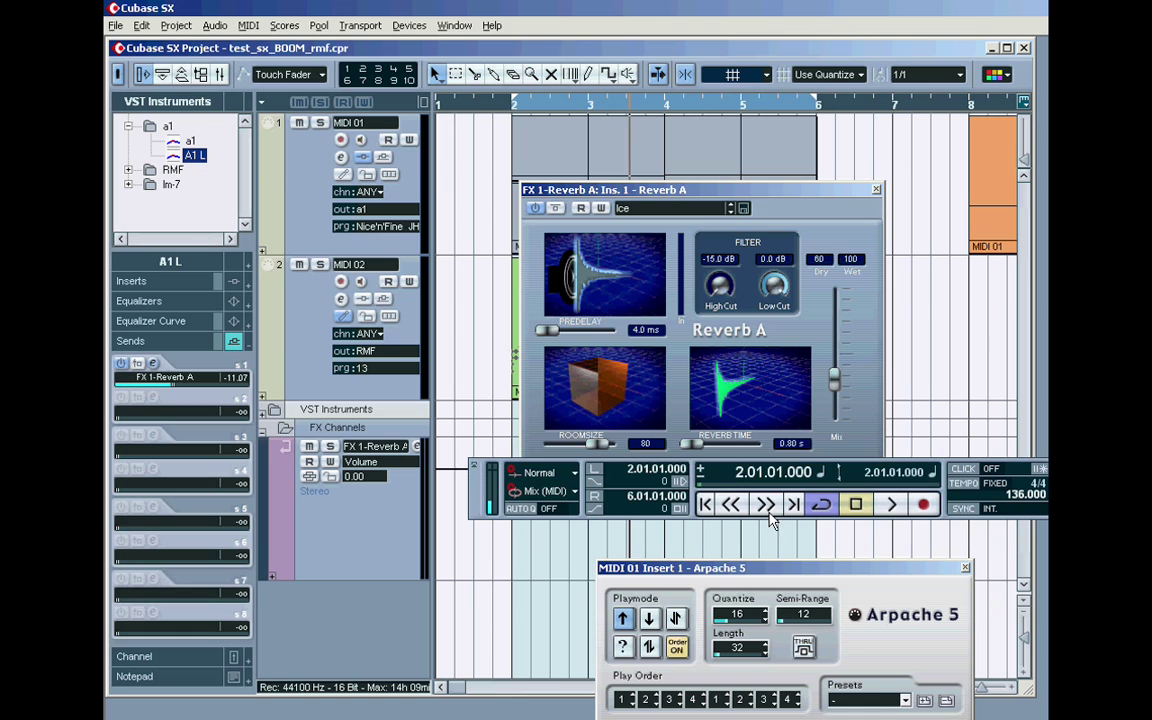
{"action": "left_click", "coordinate": [887, 508]}
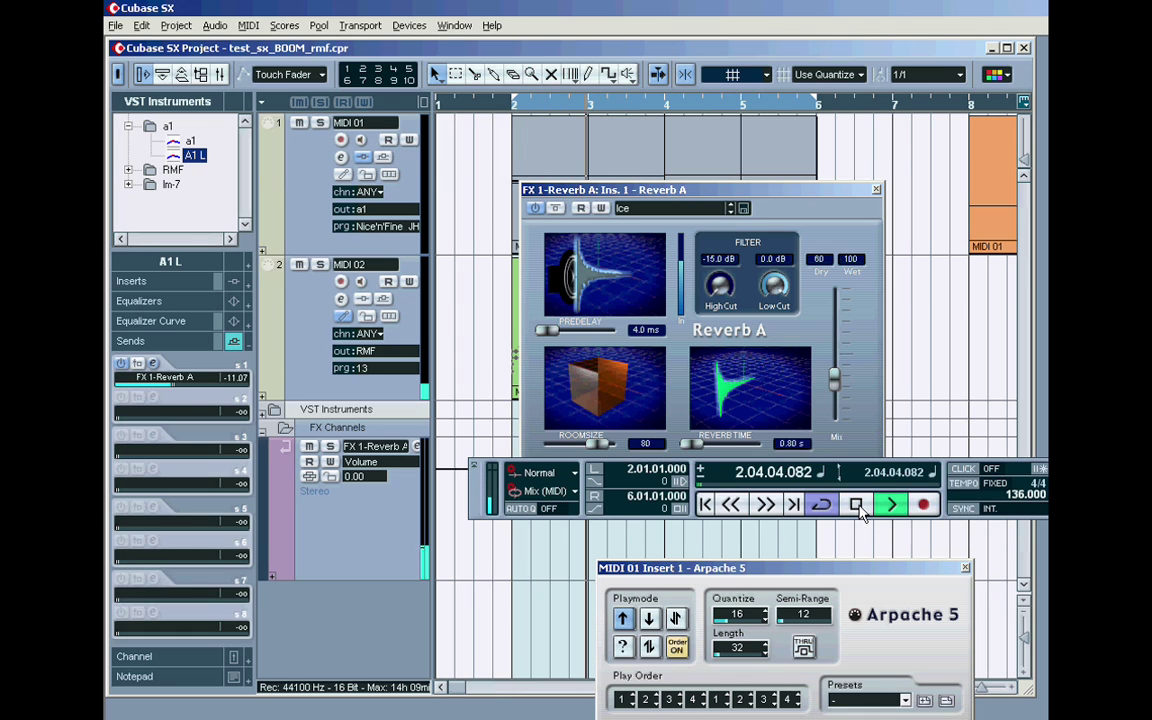
{"action": "left_click", "coordinate": [855, 504]}
Step: Raise the A1 L send to FX 1-Reverb A to -5.90 and close the reverb editor
{"action": "left_click_drag", "start_coordinate": [170, 384], "coordinate": [192, 386]}
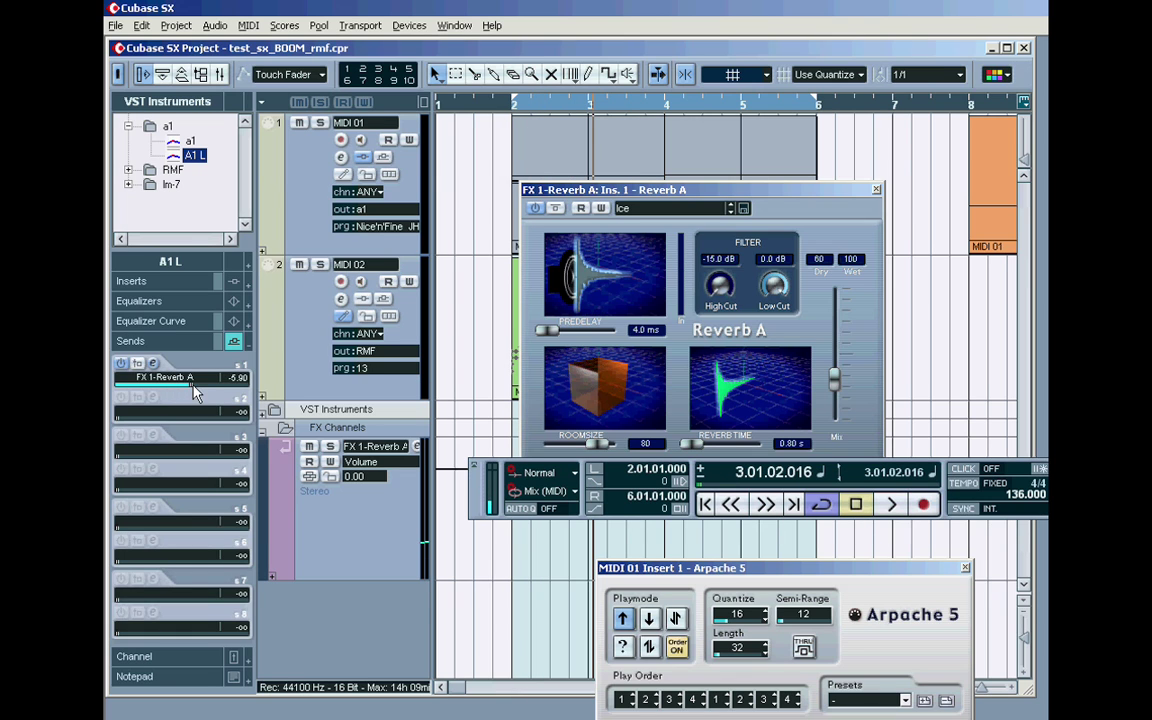
{"action": "left_click", "coordinate": [876, 190]}
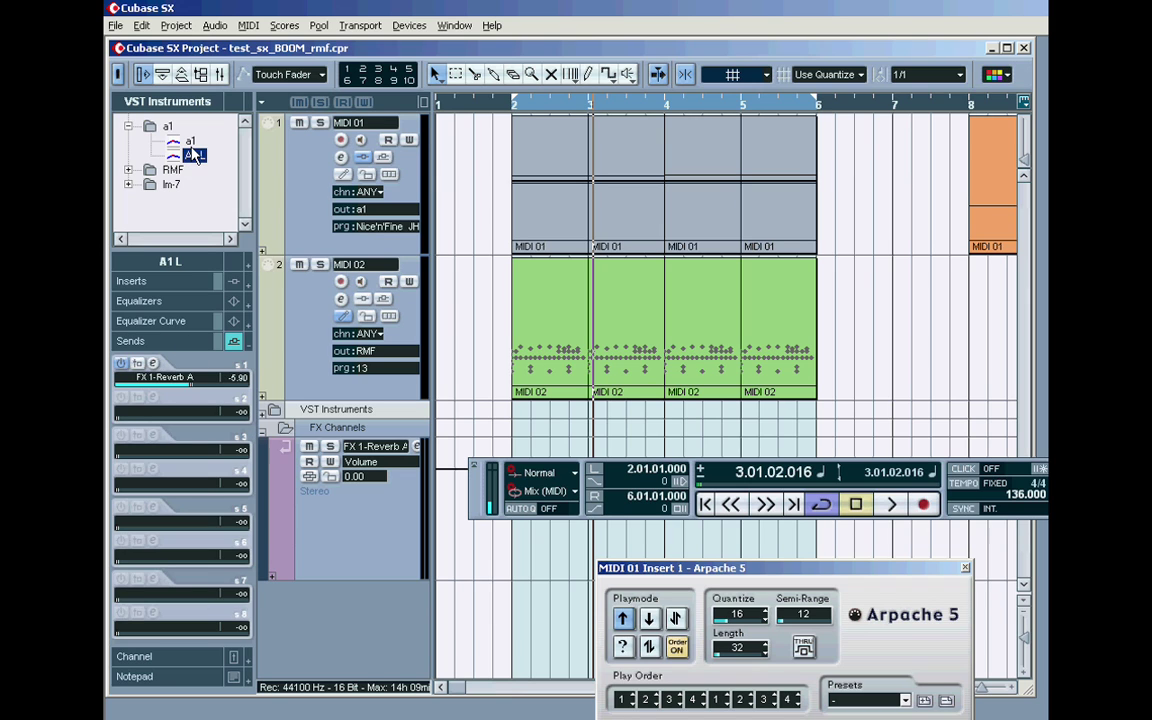
Step: Show the A1 L channel fader and meter, and play the loop from its start to hear the mix
{"action": "left_click", "coordinate": [246, 660]}
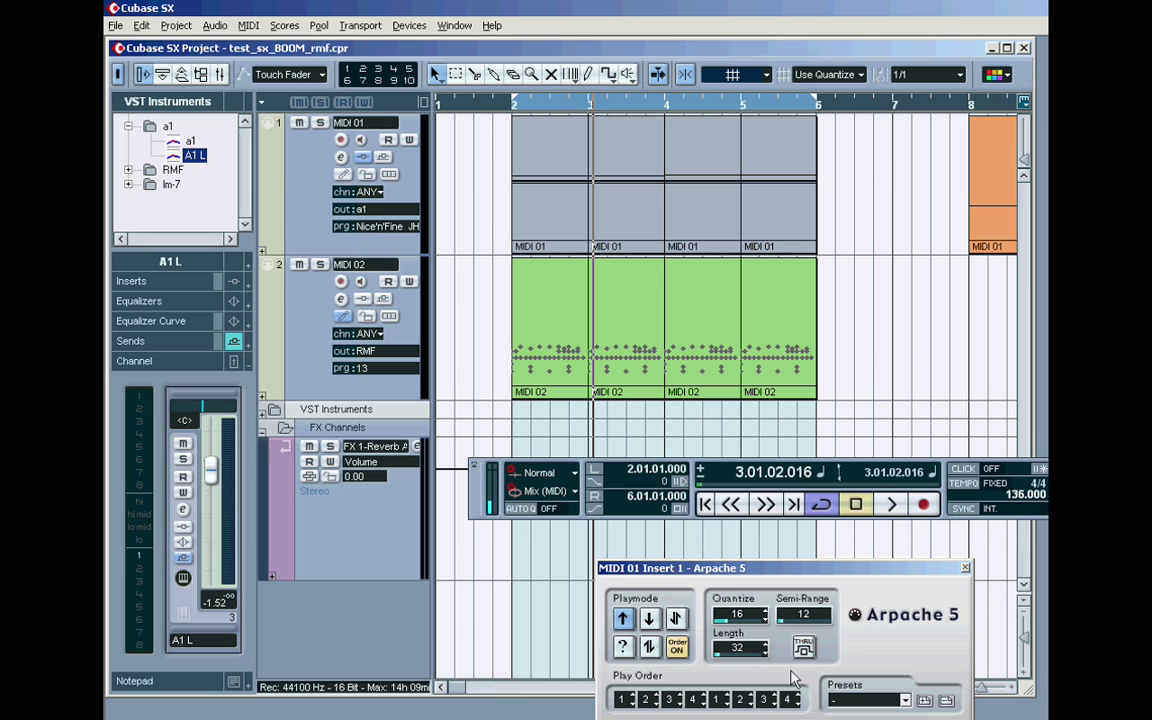
{"action": "left_click", "coordinate": [599, 468]}
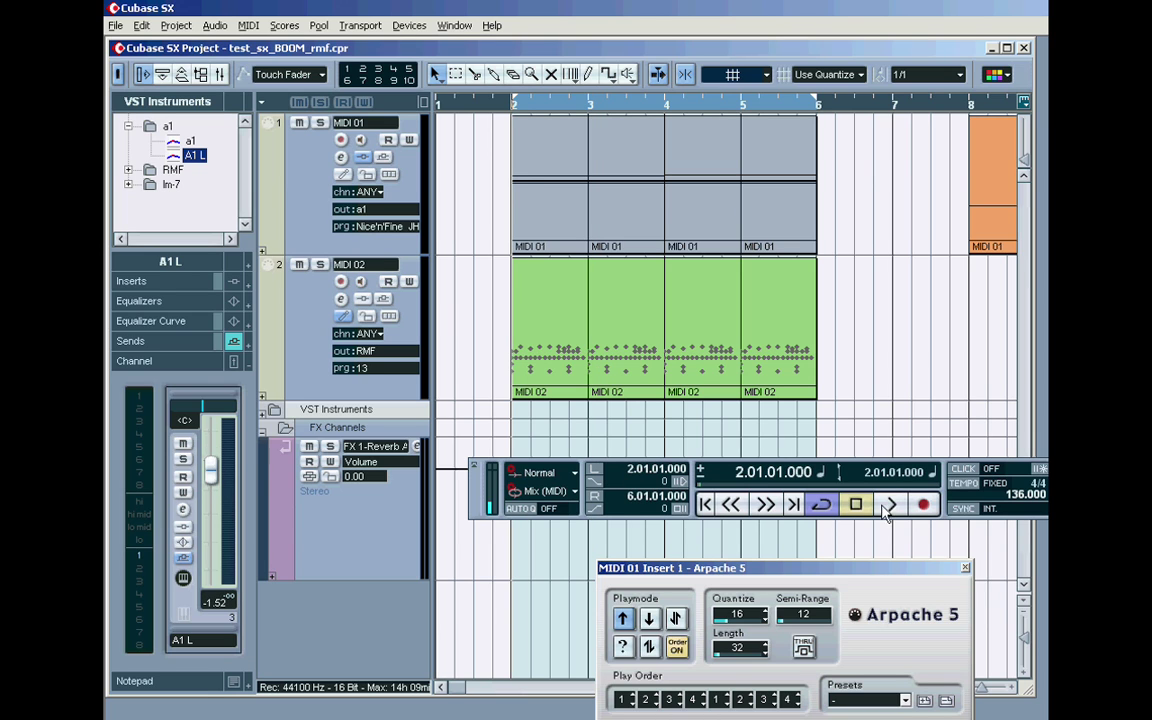
{"action": "key", "text": "space"}
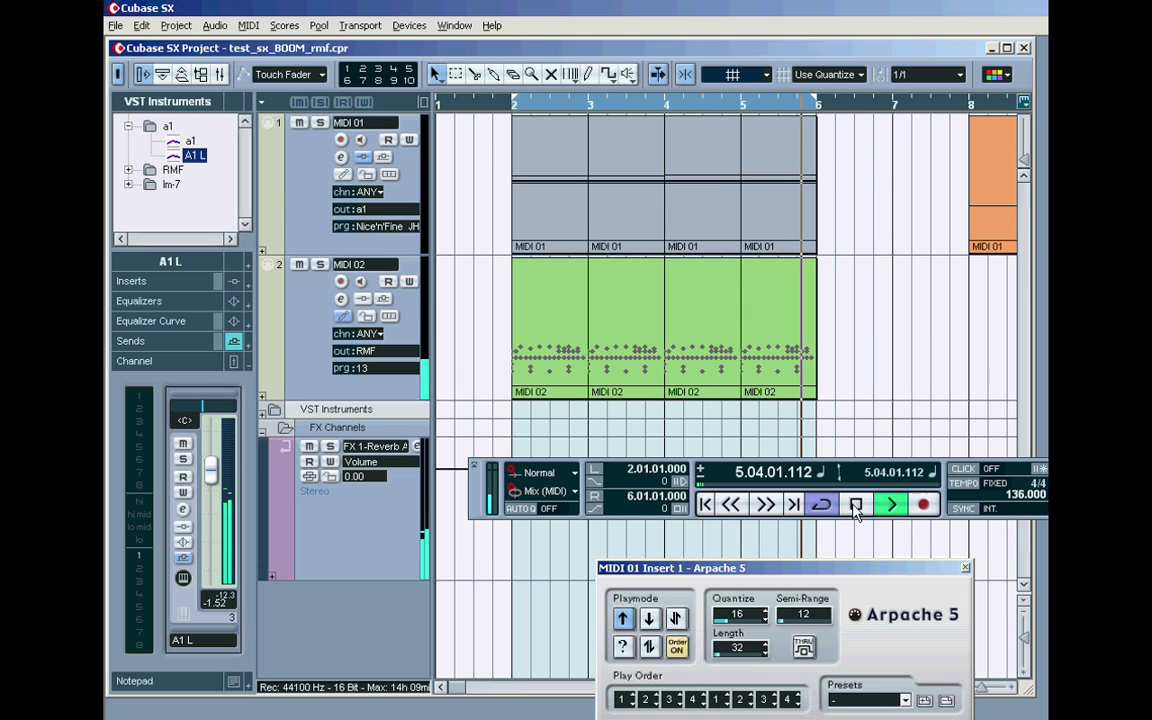
{"action": "left_click", "coordinate": [855, 505]}
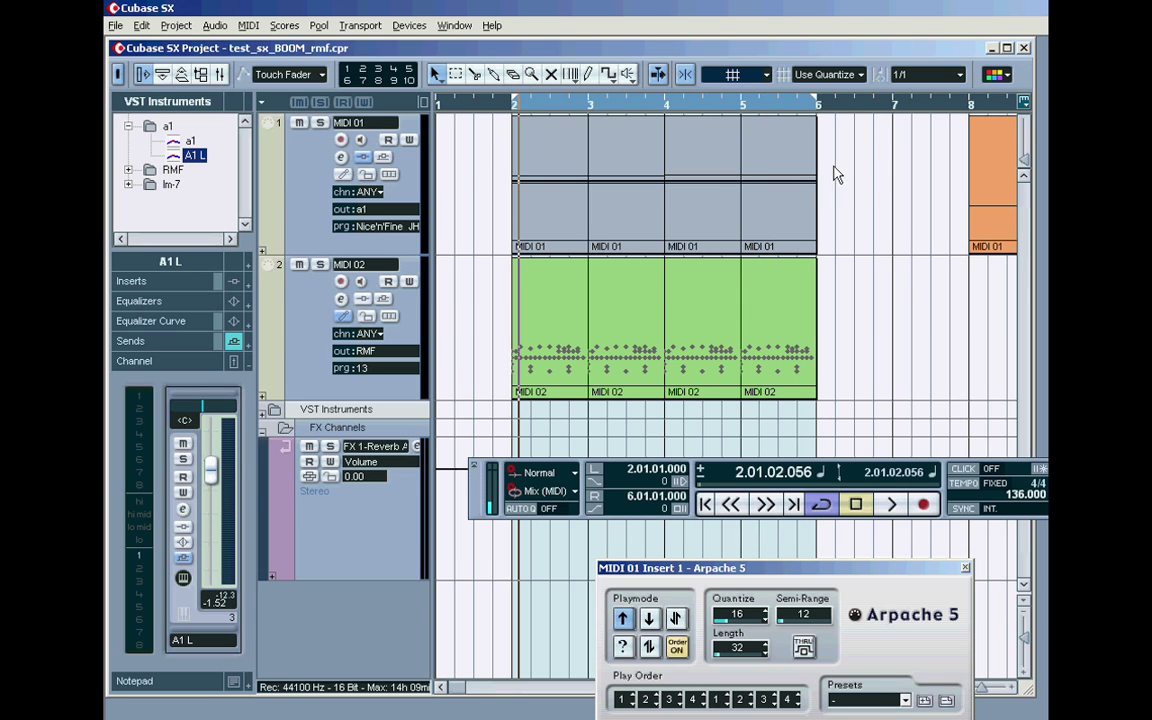
Step: Open the first MIDI 01 part in the Key Editor and set its quantize value to 1/16
{"action": "left_click", "coordinate": [565, 181]}
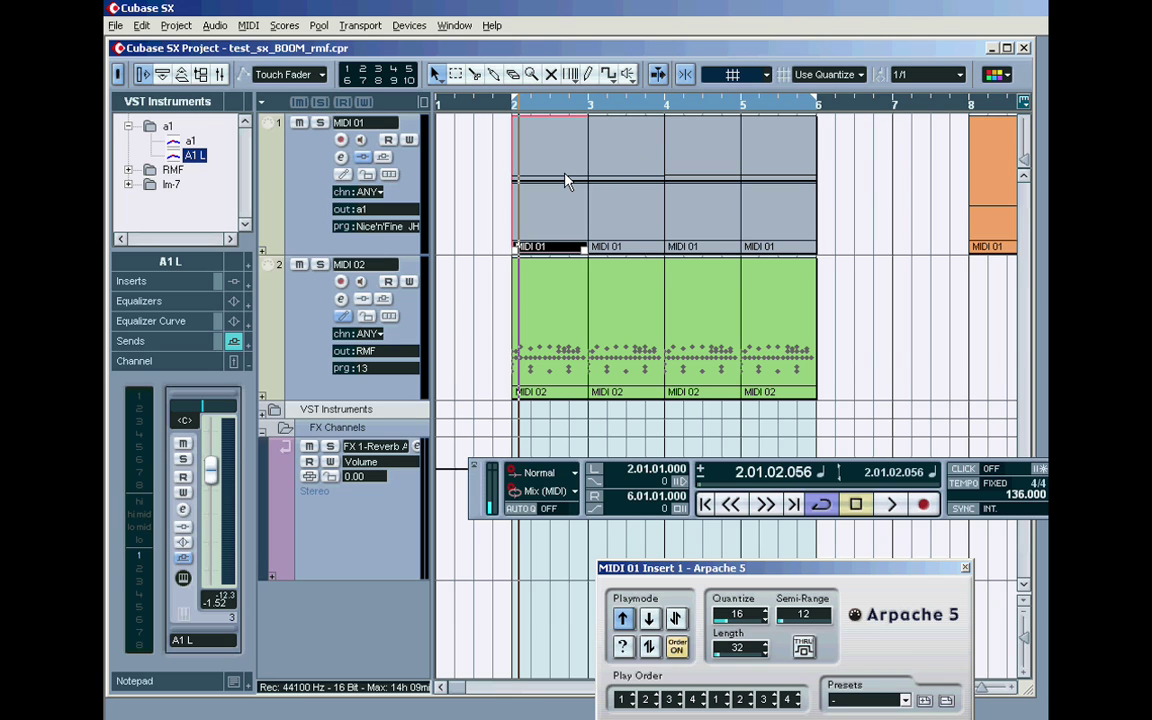
{"action": "double_click", "coordinate": [565, 181]}
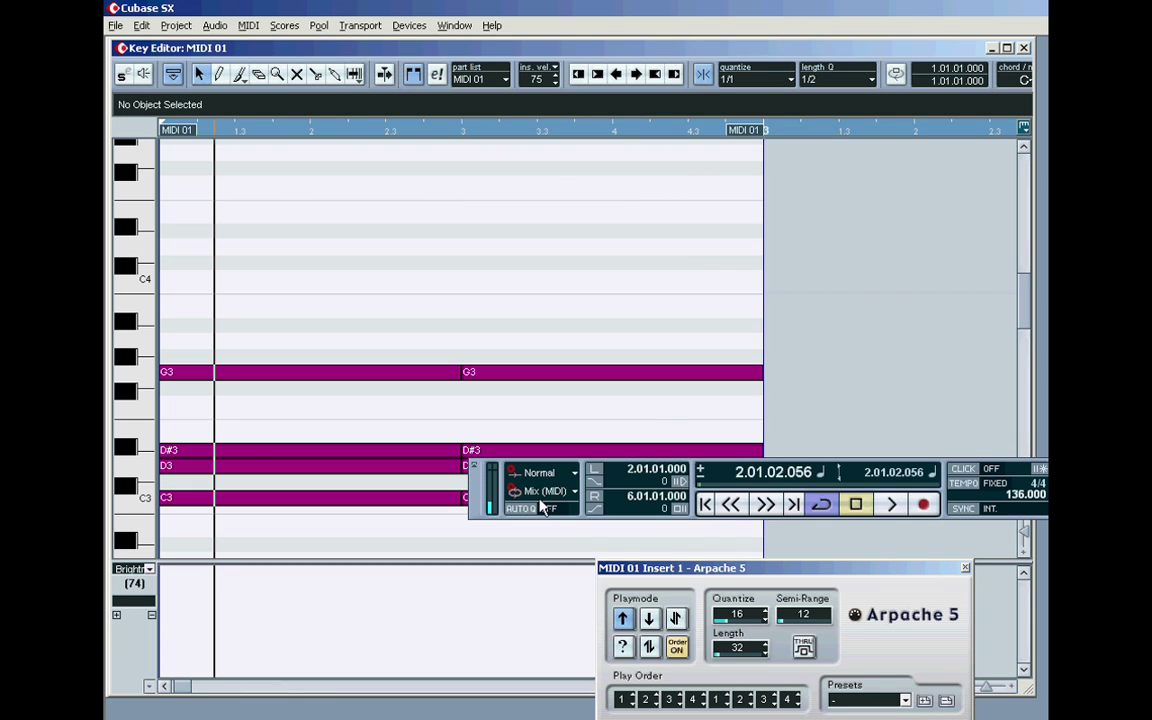
{"action": "left_click", "coordinate": [164, 686]}
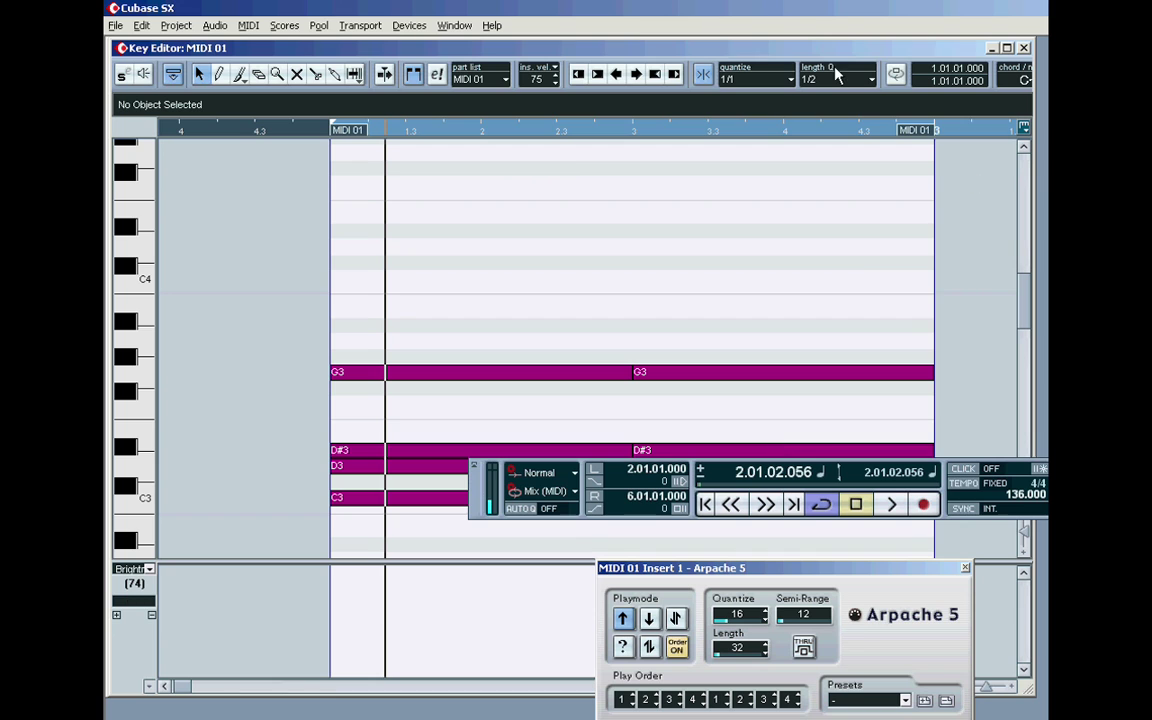
{"action": "left_click", "coordinate": [775, 85]}
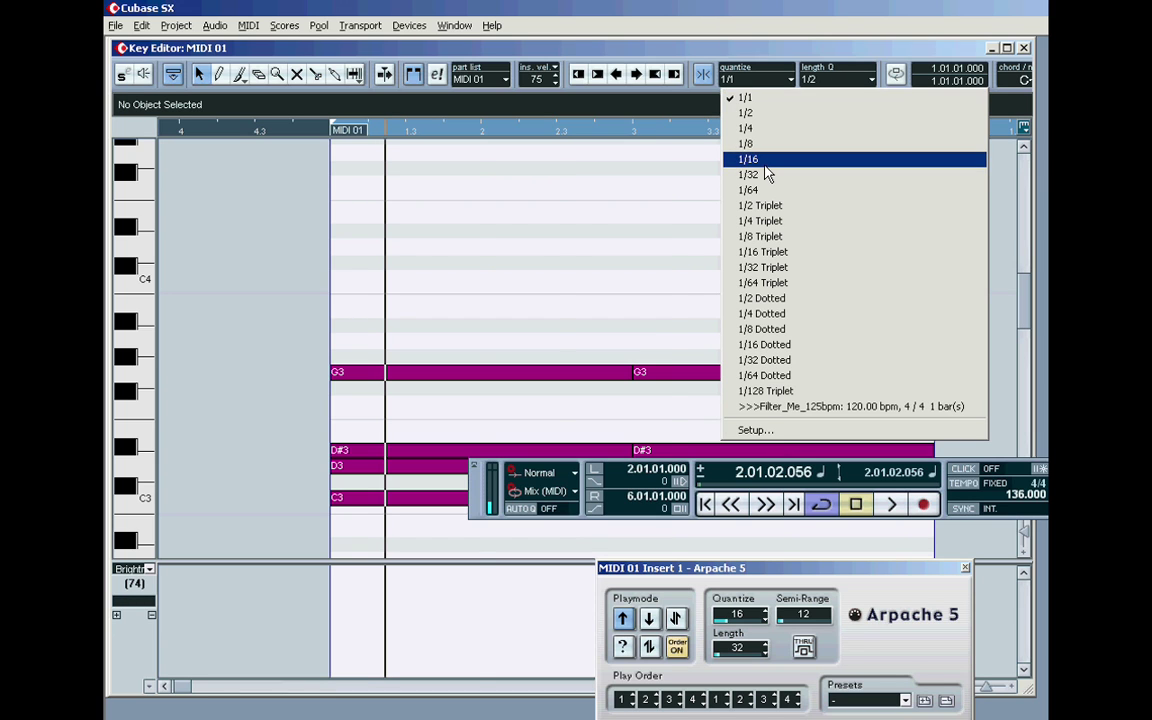
{"action": "left_click", "coordinate": [760, 157]}
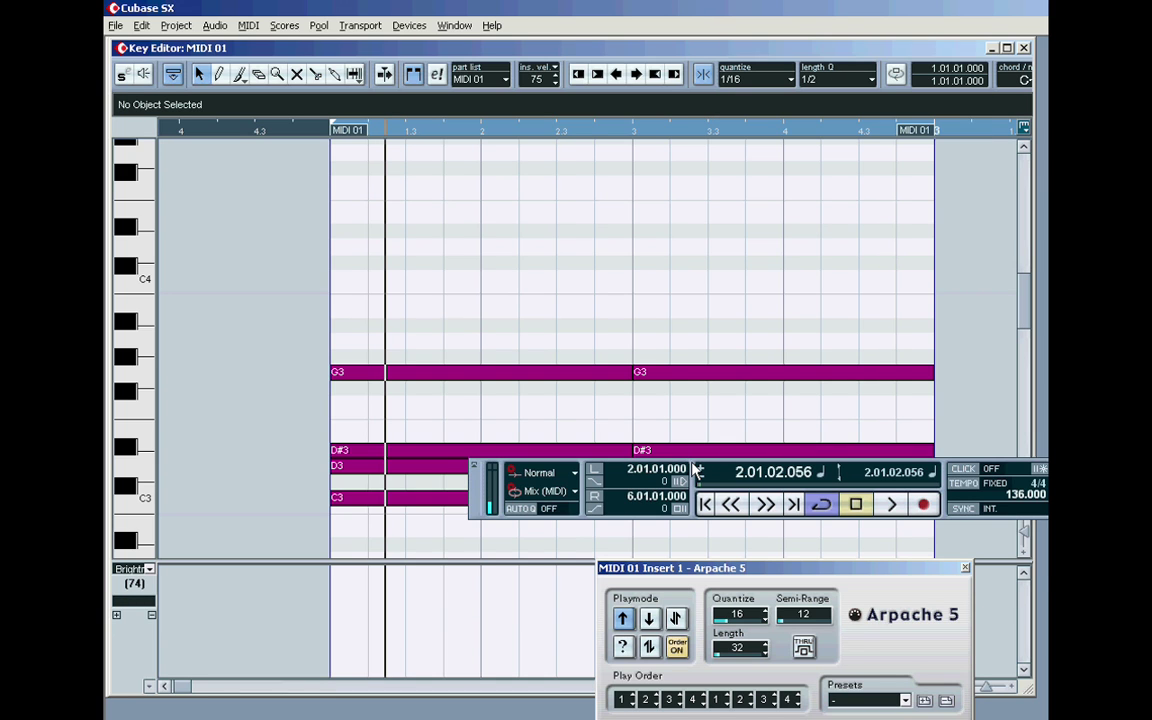
Step: Move the transport panel and the Arpache 5 window clear of the chord notes in the Key Editor
{"action": "left_click_drag", "start_coordinate": [694, 470], "coordinate": [425, 600]}
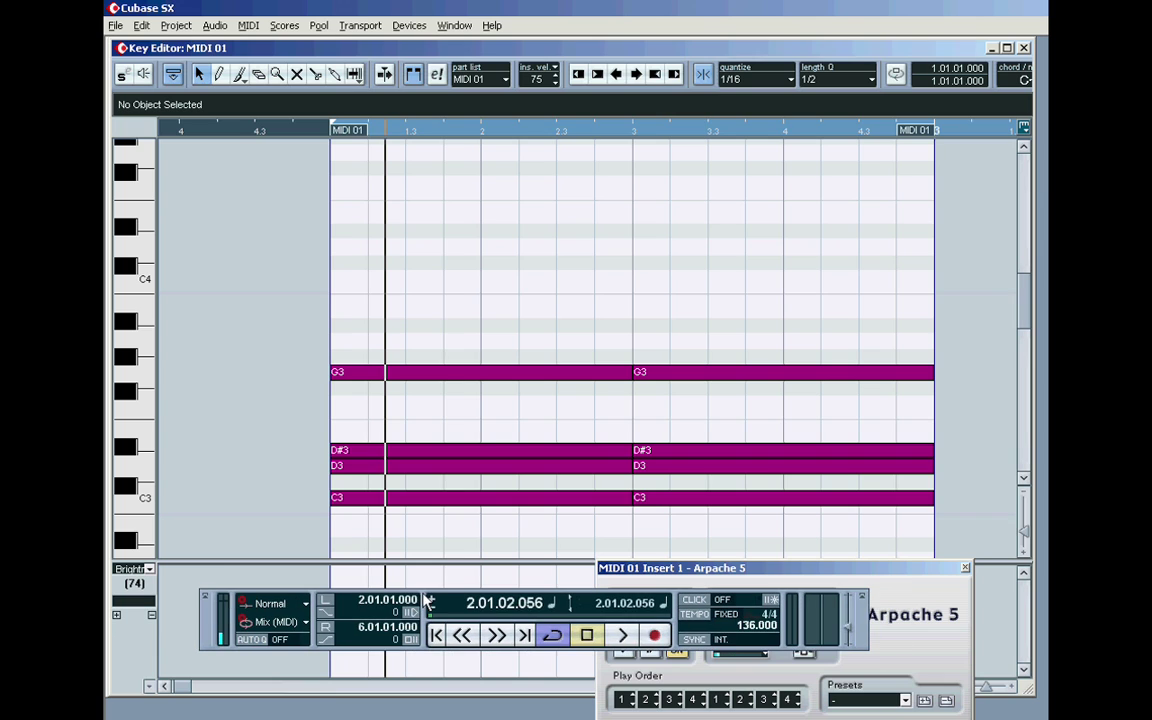
{"action": "left_click", "coordinate": [805, 569]}
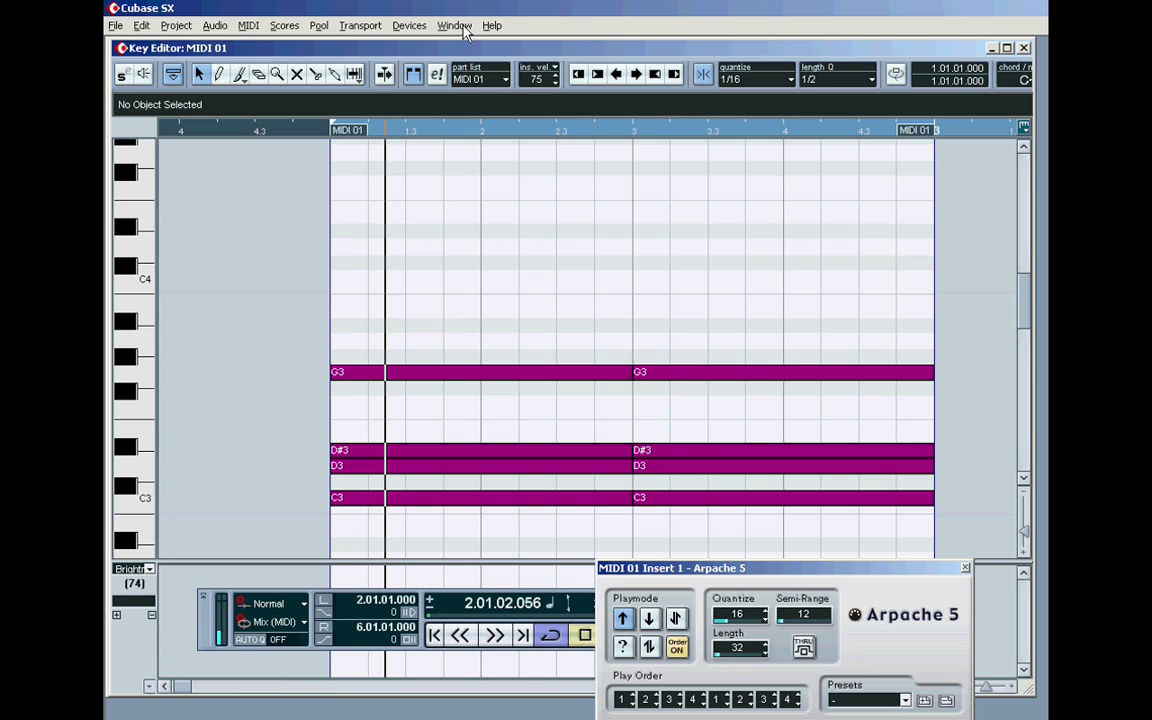
{"action": "left_click_drag", "start_coordinate": [441, 43], "coordinate": [487, 35]}
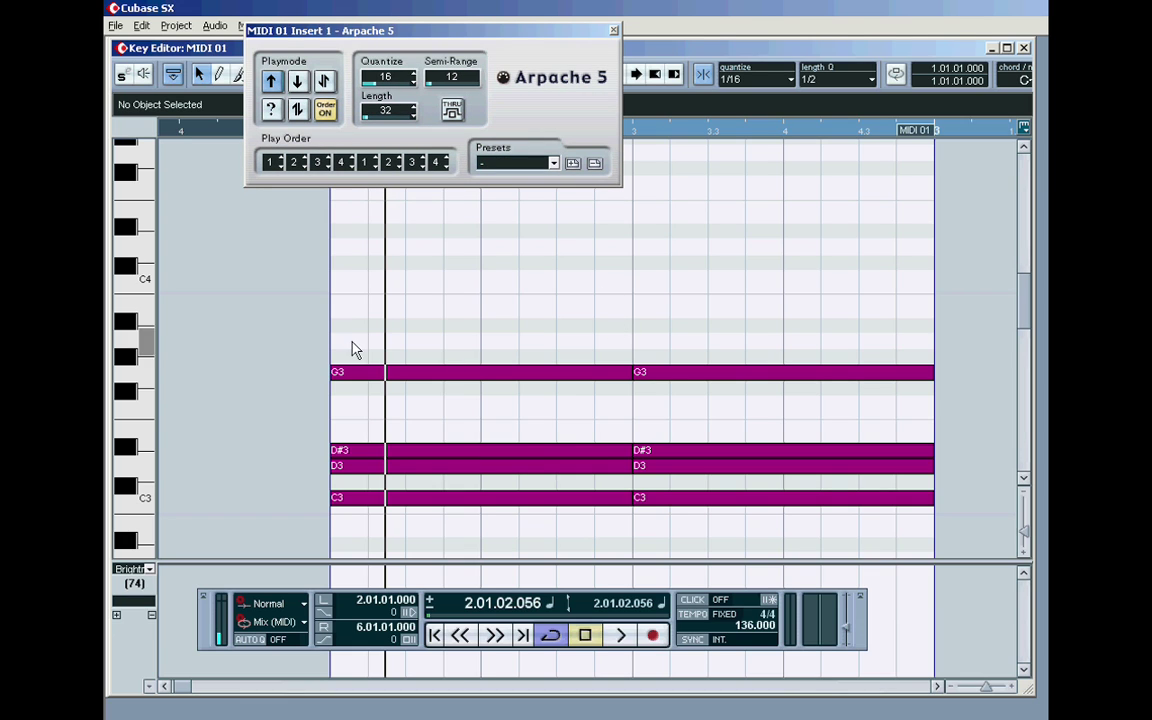
Step: Delete every note in the part except the first C3, and select that remaining note
{"action": "left_click_drag", "start_coordinate": [257, 318], "coordinate": [912, 485]}
{"action": "key", "text": "Delete"}
{"action": "left_click", "coordinate": [770, 499]}
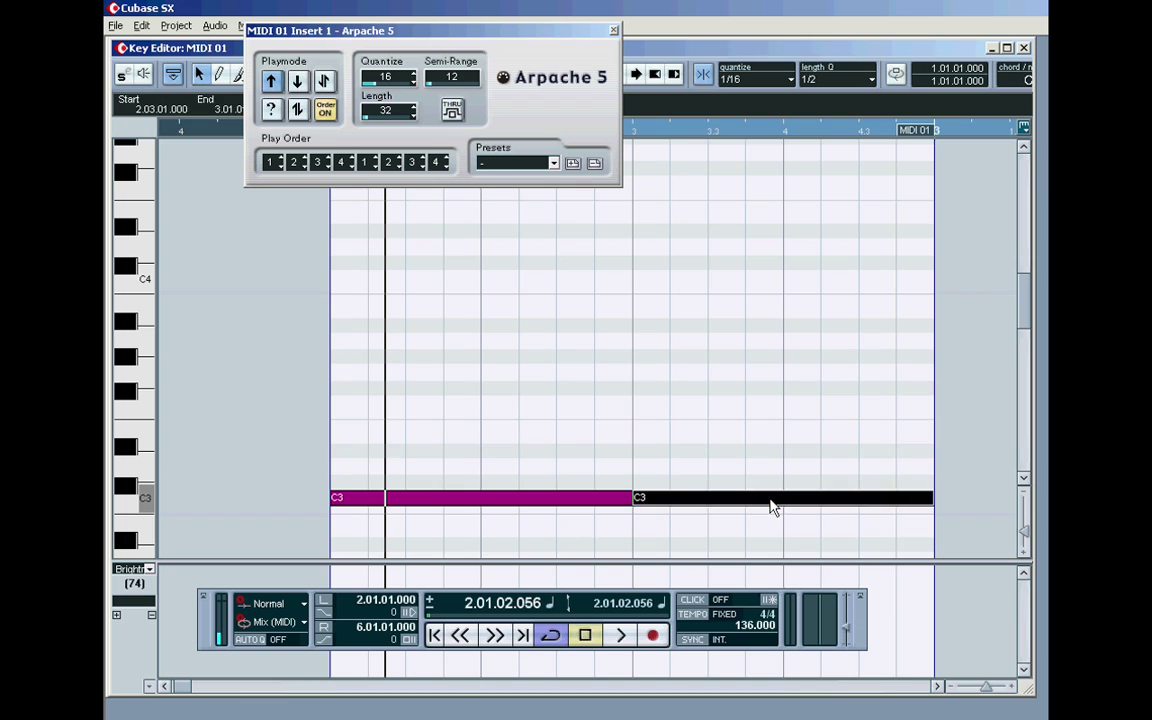
{"action": "key", "text": "Delete"}
{"action": "left_click", "coordinate": [424, 496]}
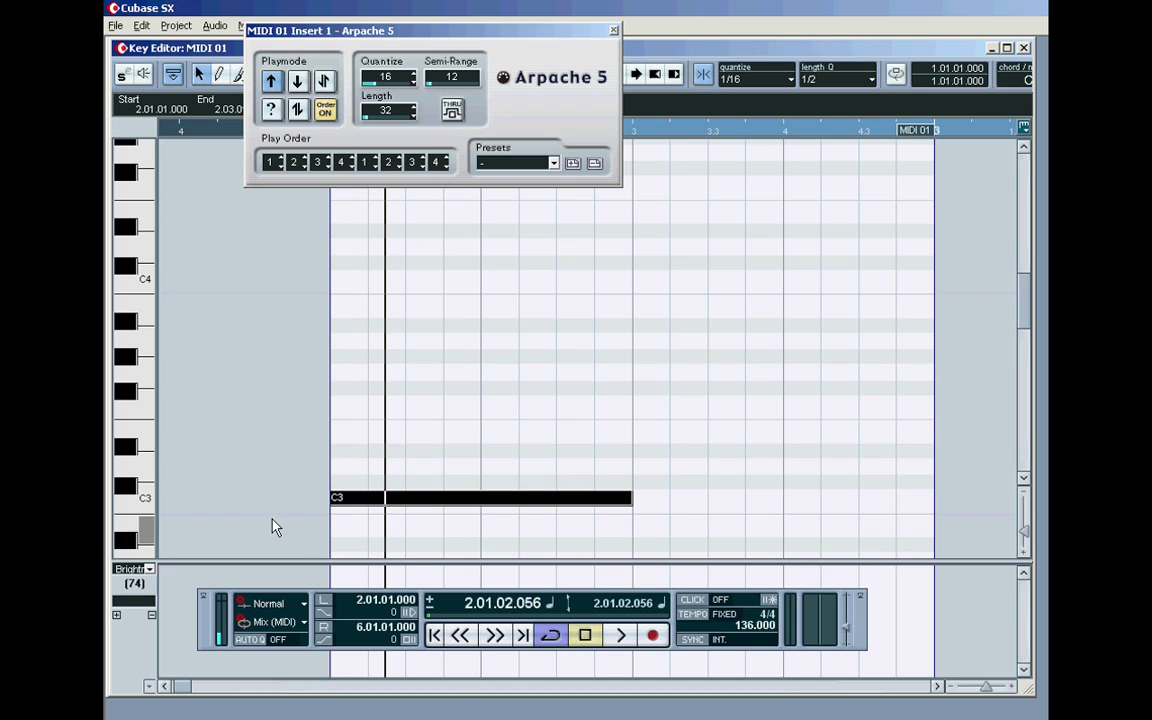
Step: Draw a half note above C3 at the start of the part and place it on D3
{"action": "left_click_drag", "start_coordinate": [375, 37], "coordinate": [532, 31]}
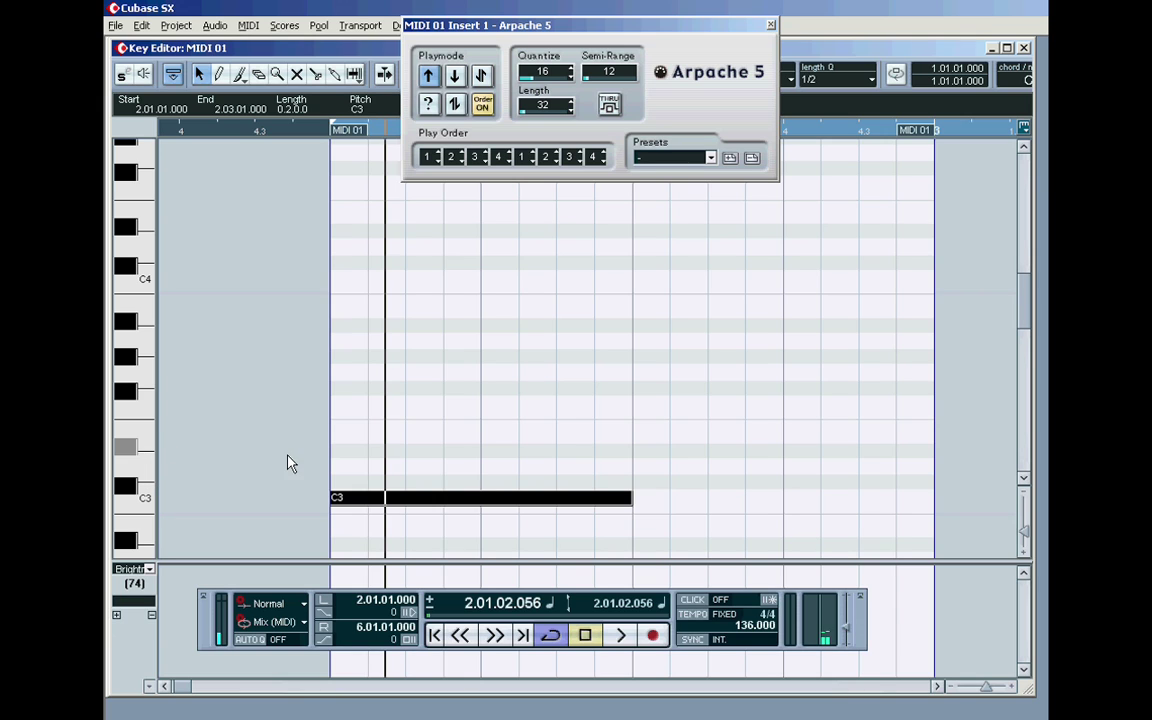
{"action": "left_click", "coordinate": [220, 76]}
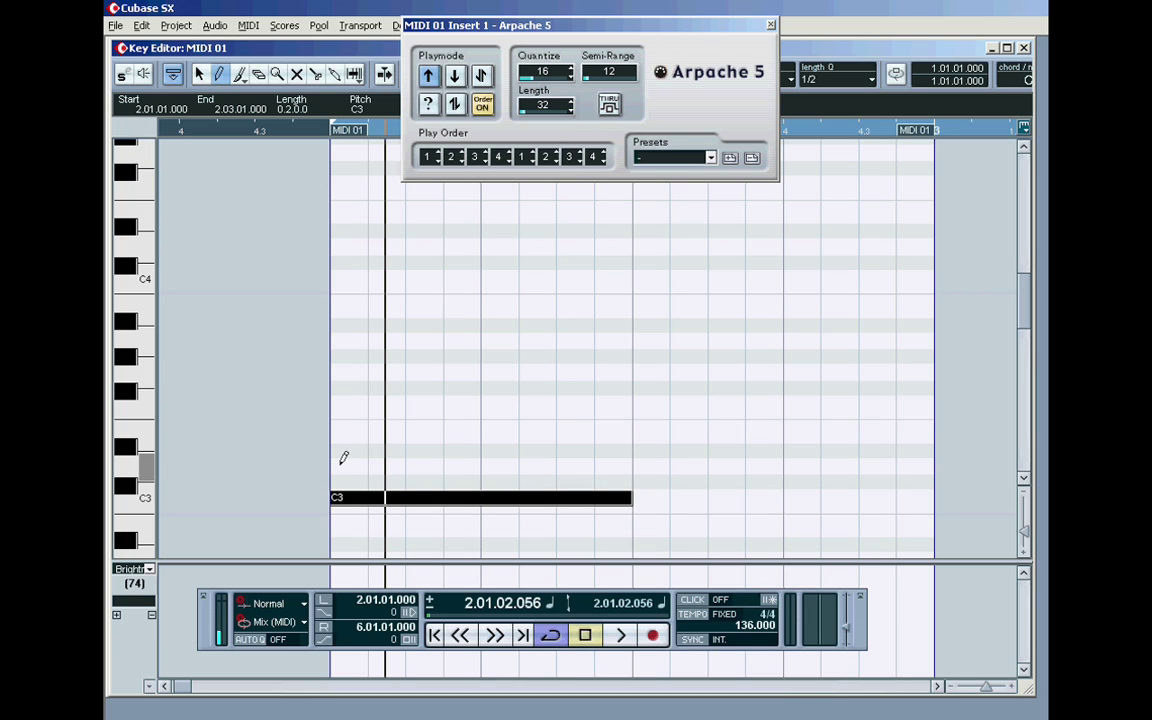
{"action": "left_click", "coordinate": [337, 450]}
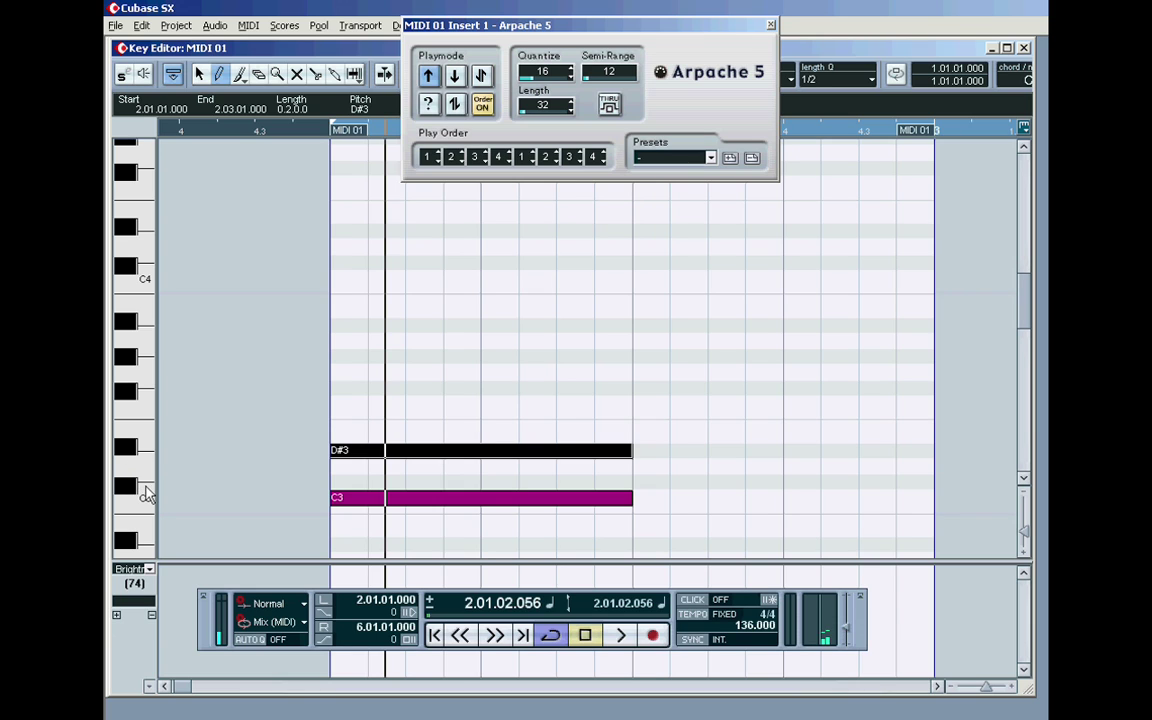
{"action": "left_click", "coordinate": [200, 75]}
{"action": "left_click", "coordinate": [387, 452]}
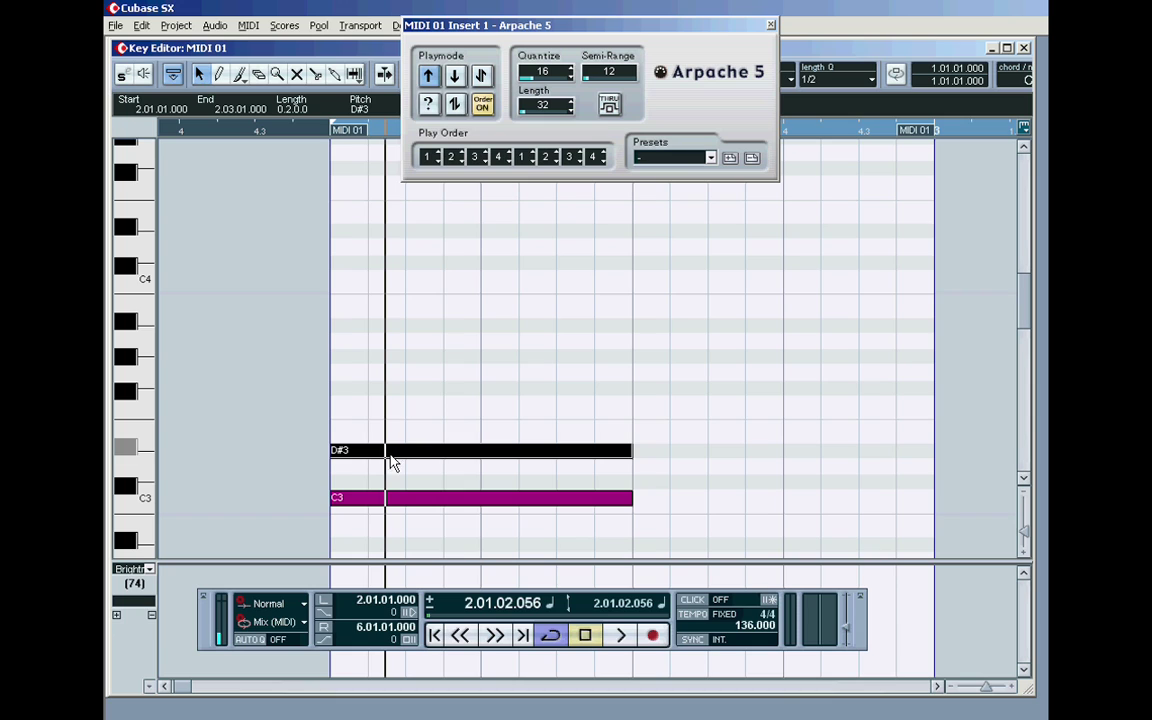
{"action": "left_click_drag", "start_coordinate": [390, 462], "coordinate": [391, 478]}
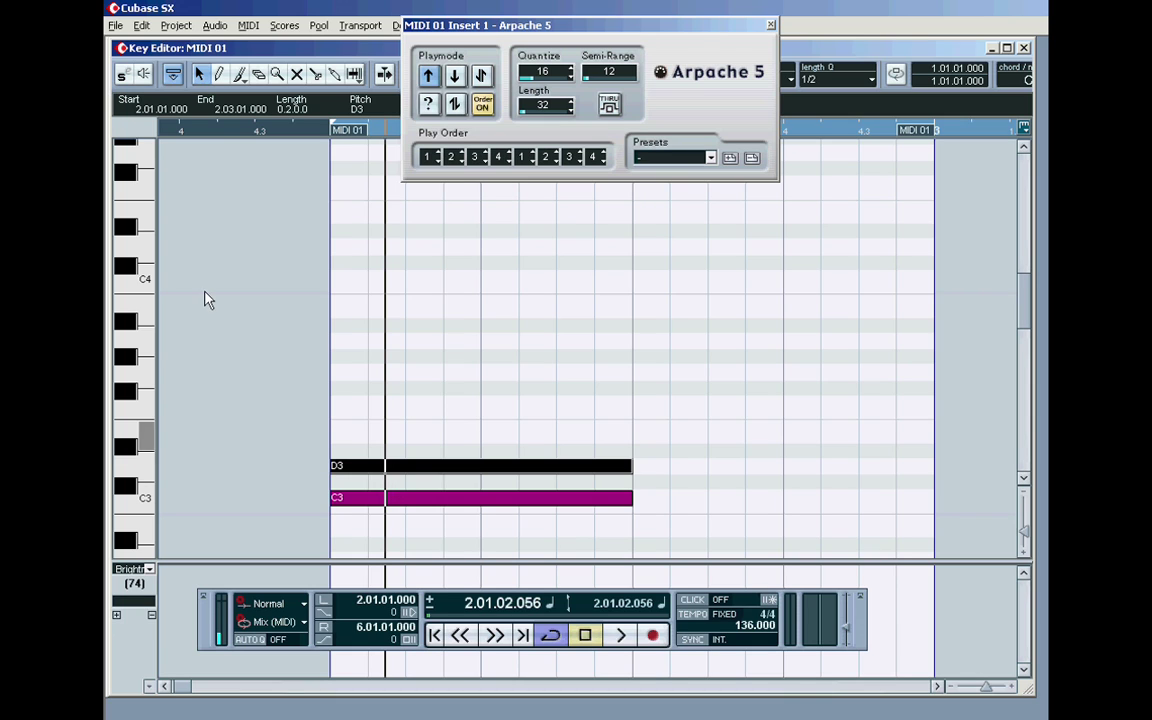
Step: Draw half notes on D#3 and G3 at the start of the part to complete the chord
{"action": "left_click", "coordinate": [219, 74]}
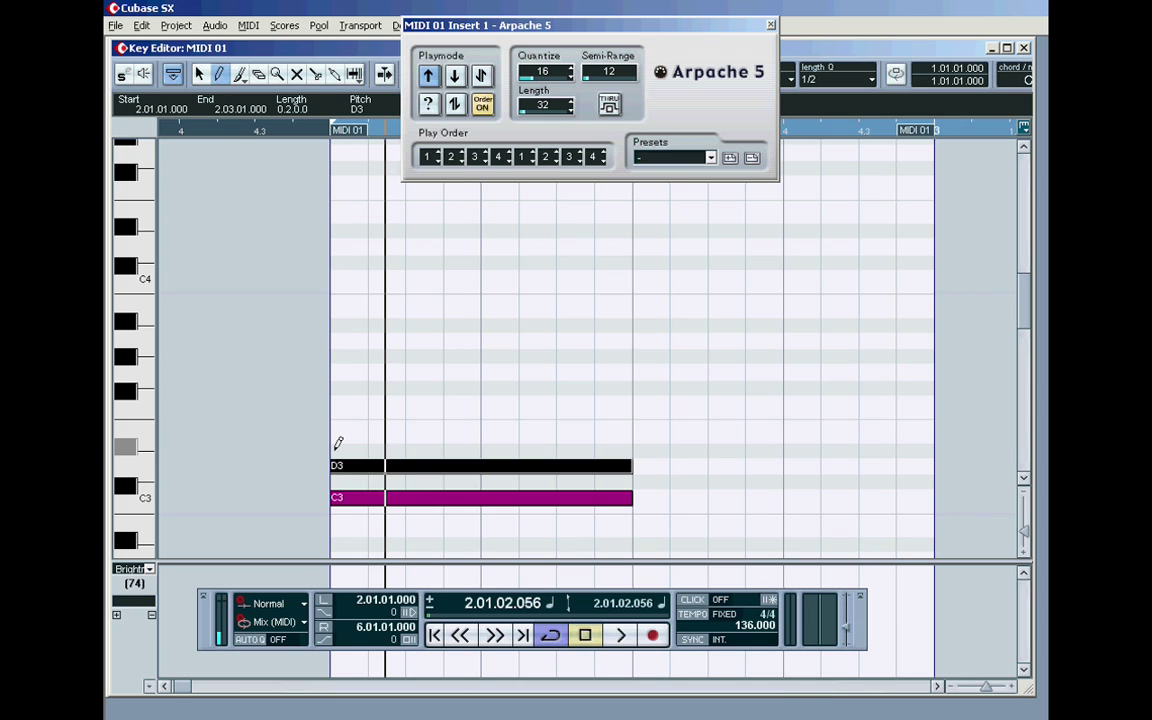
{"action": "left_click", "coordinate": [336, 450]}
{"action": "left_click", "coordinate": [150, 375]}
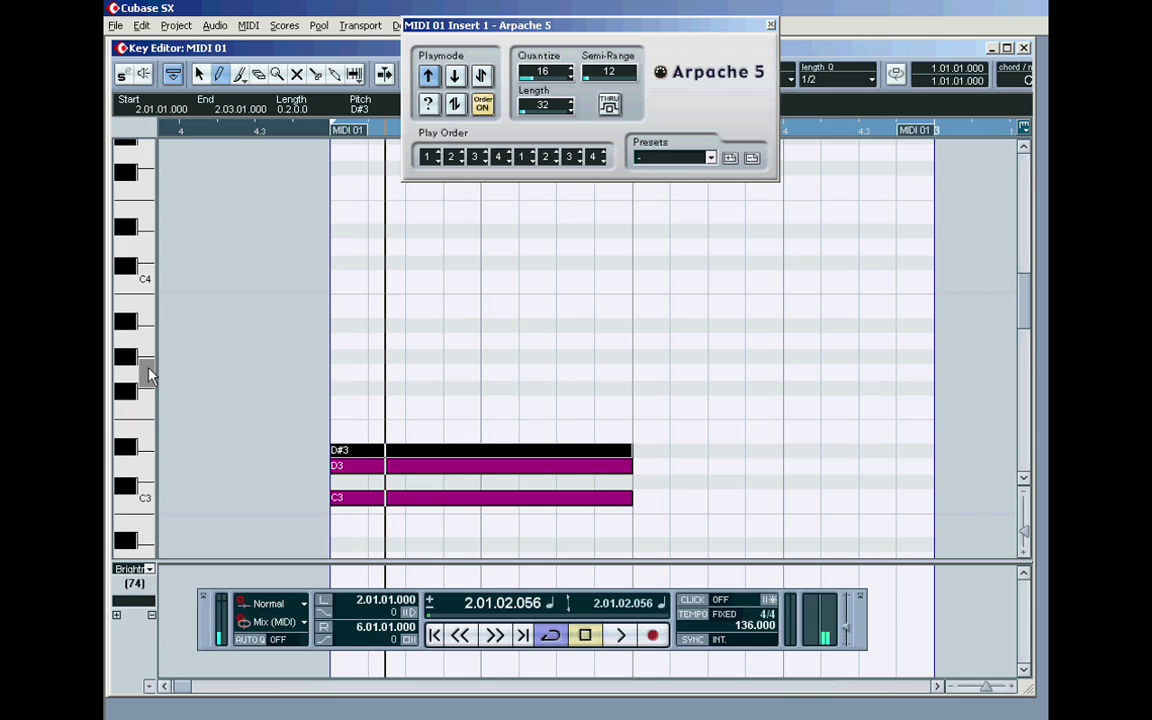
{"action": "left_click", "coordinate": [338, 370]}
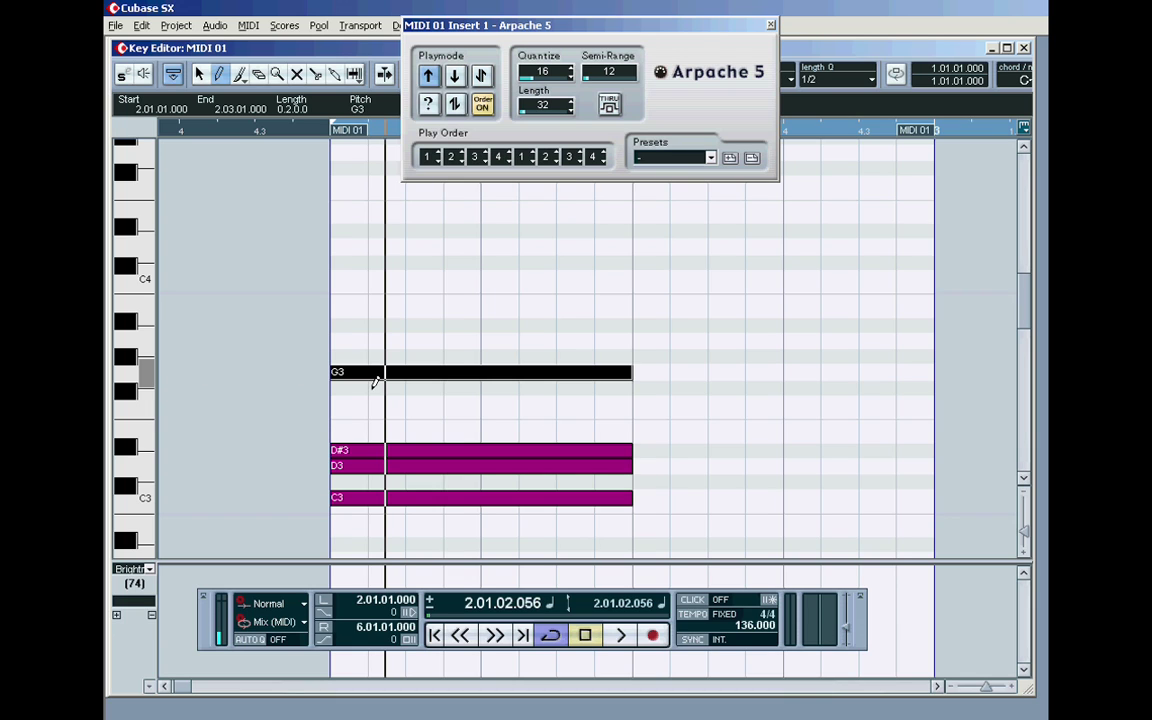
Step: Copy the four-note chord into the second half of the bar and return the playhead to 2.01.01.000
{"action": "left_click", "coordinate": [199, 74]}
{"action": "left_click_drag", "start_coordinate": [679, 310], "coordinate": [748, 503]}
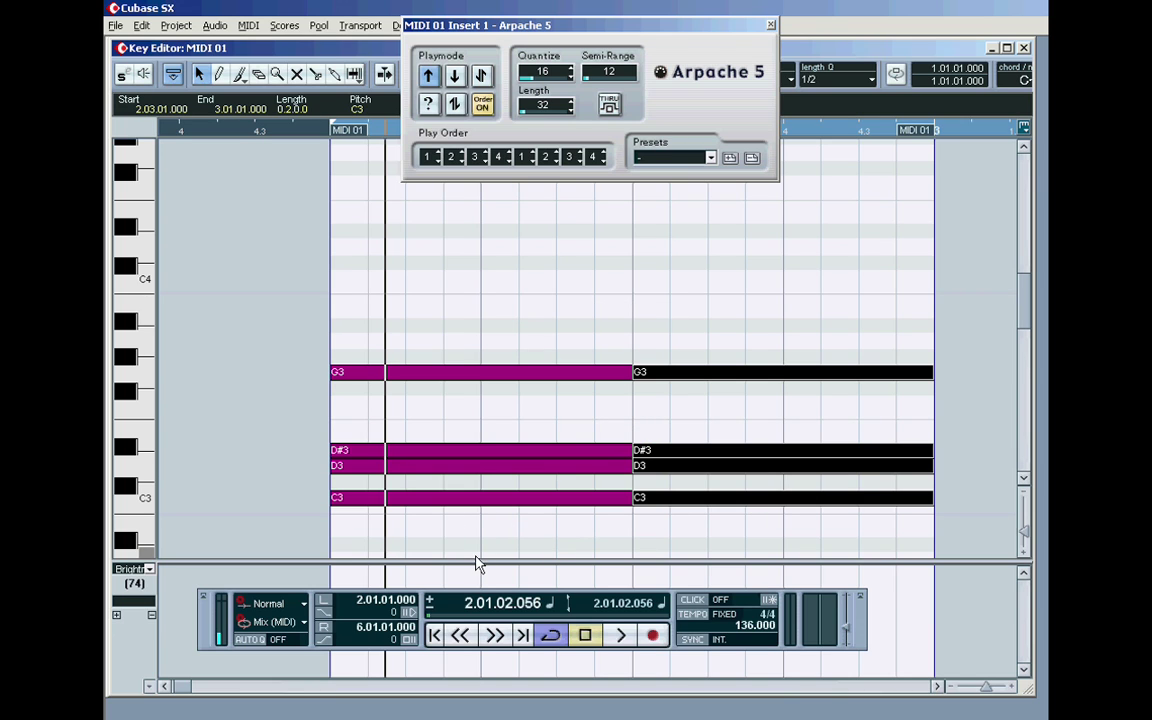
{"action": "left_click", "coordinate": [322, 602]}
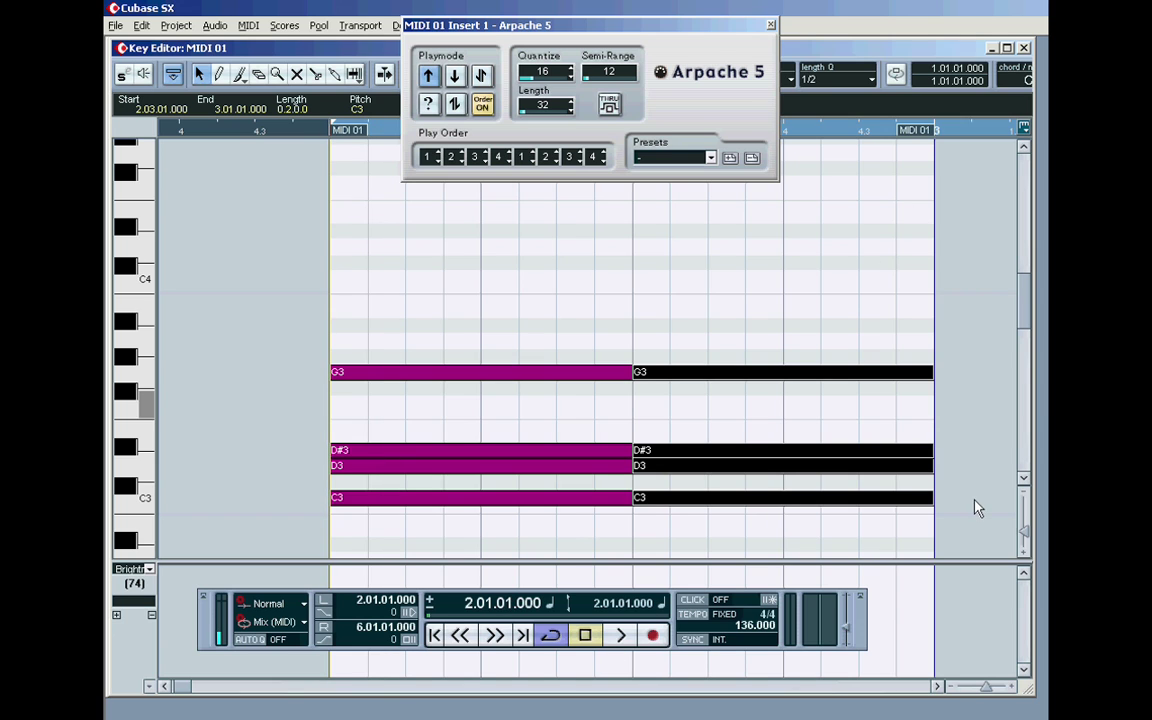
Step: Shorten the loop to the single chord bar by placing the right locator at 3.01.01.000
{"action": "left_click", "coordinate": [951, 688]}
{"action": "left_click", "coordinate": [951, 688]}
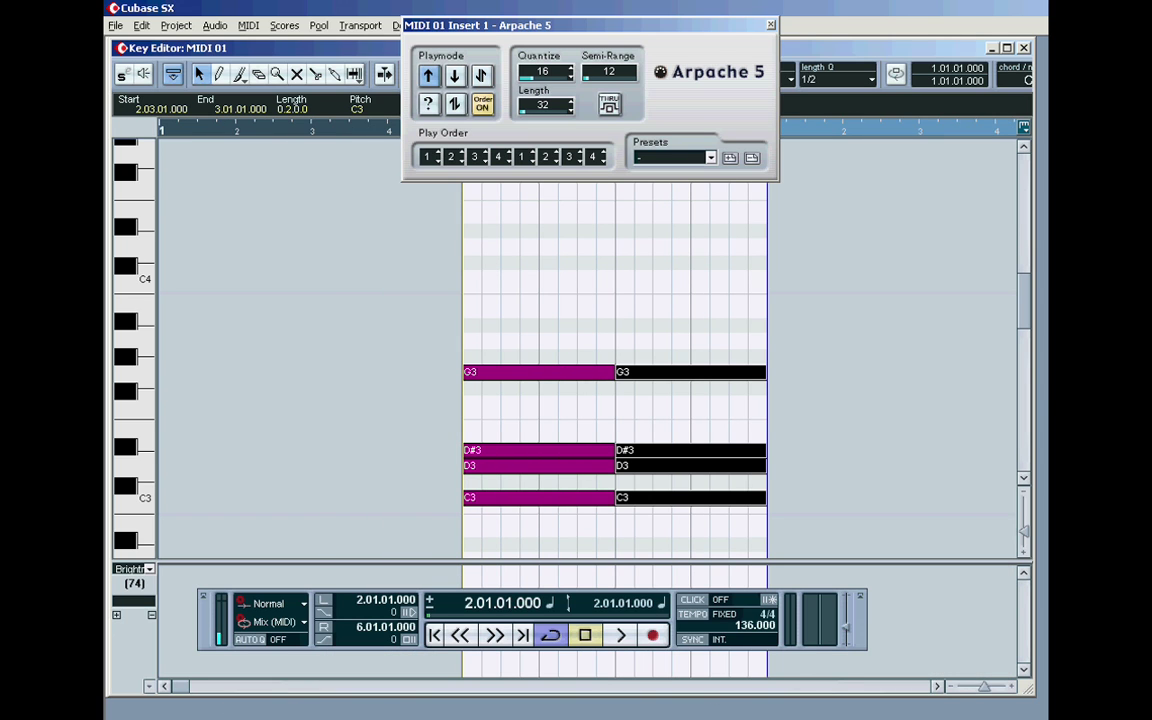
{"action": "left_click", "coordinate": [937, 688]}
{"action": "left_click", "coordinate": [937, 688]}
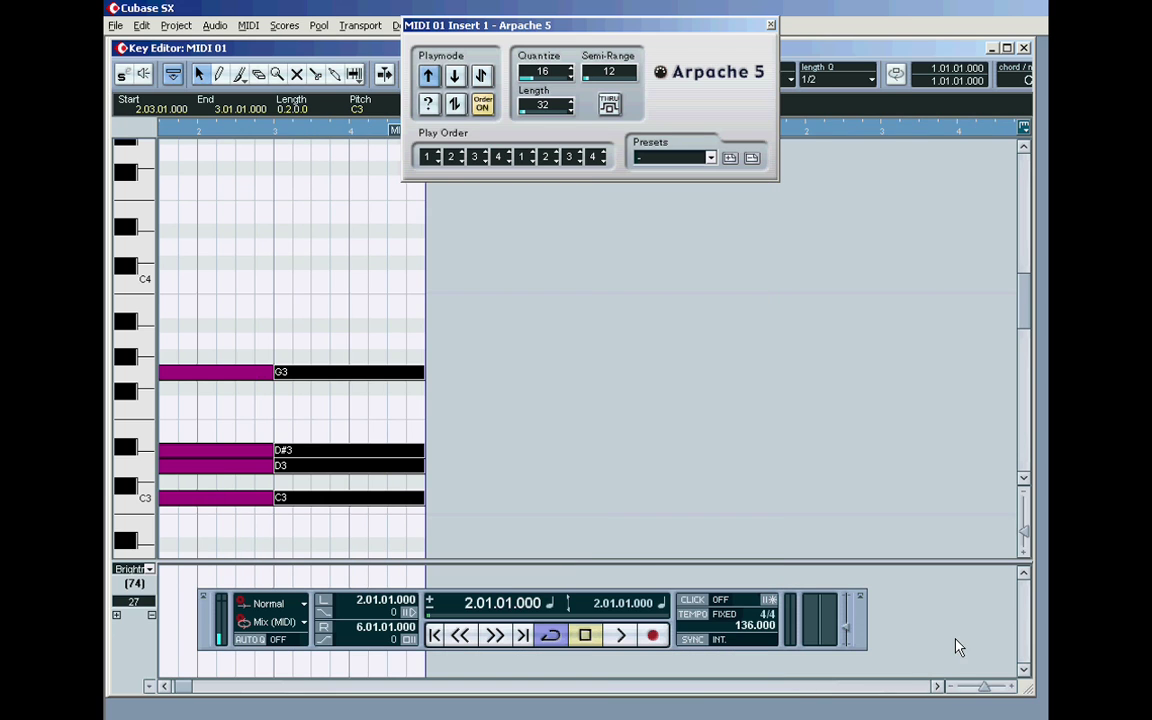
{"action": "left_click", "coordinate": [950, 689]}
{"action": "left_click", "coordinate": [950, 689]}
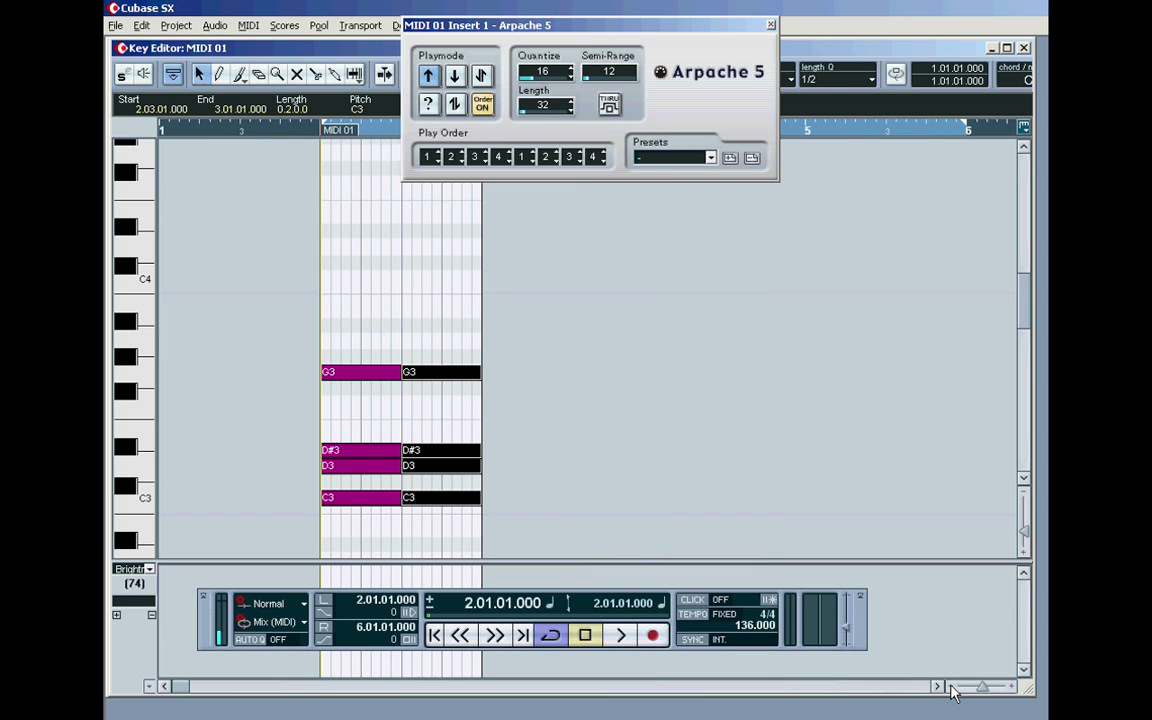
{"action": "left_click", "coordinate": [950, 689]}
{"action": "left_click_drag", "start_coordinate": [889, 128], "coordinate": [472, 130]}
{"action": "left_click_drag", "start_coordinate": [537, 25], "coordinate": [745, 131]}
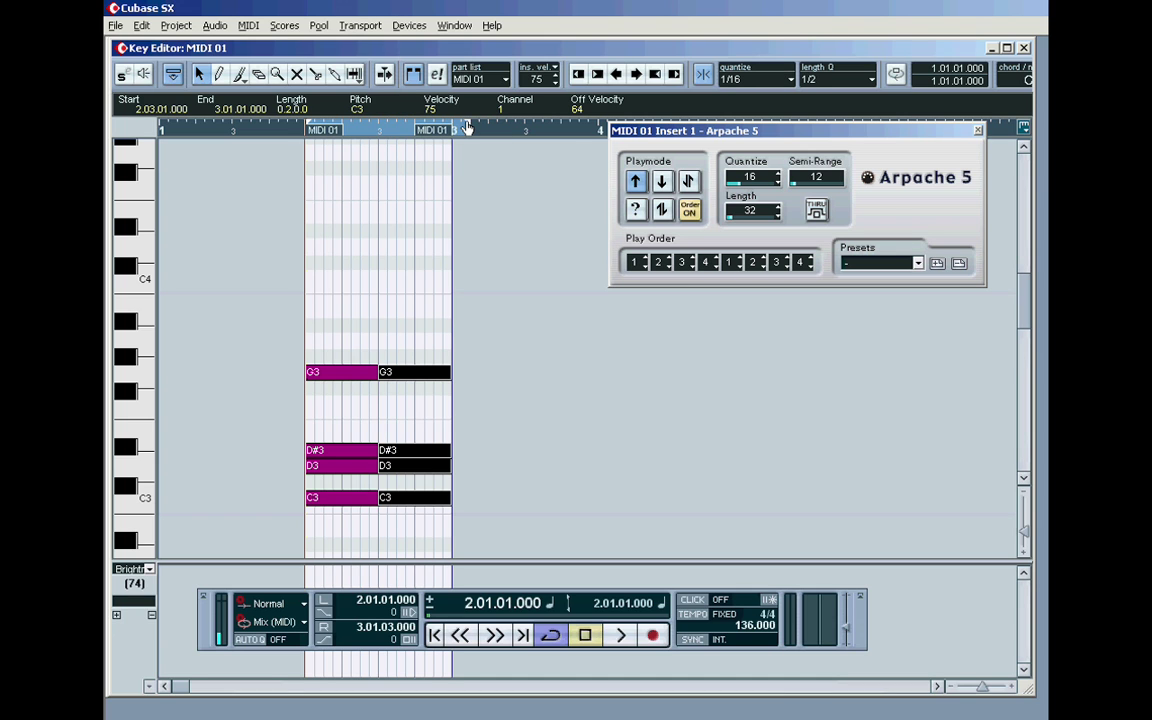
Step: Enlarge the chord bar in the Key Editor and move the Arpache 5 window into the empty area before it
{"action": "left_click", "coordinate": [1012, 690]}
{"action": "left_click", "coordinate": [1012, 689]}
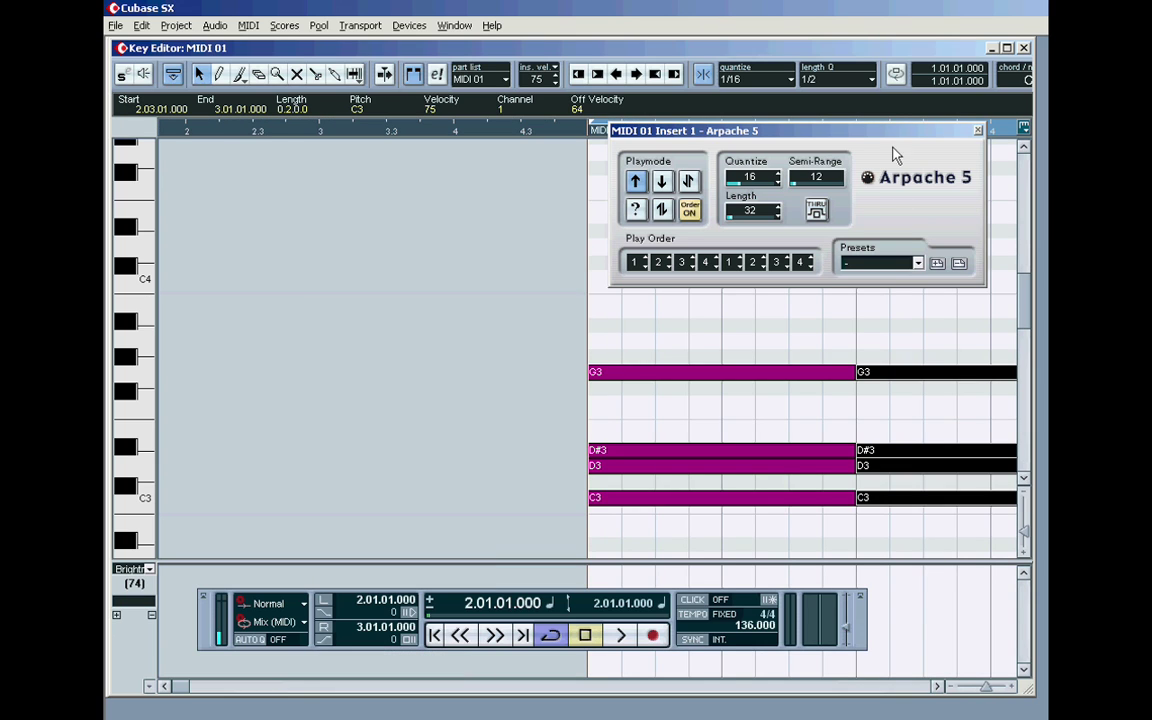
{"action": "left_click_drag", "start_coordinate": [842, 130], "coordinate": [440, 156]}
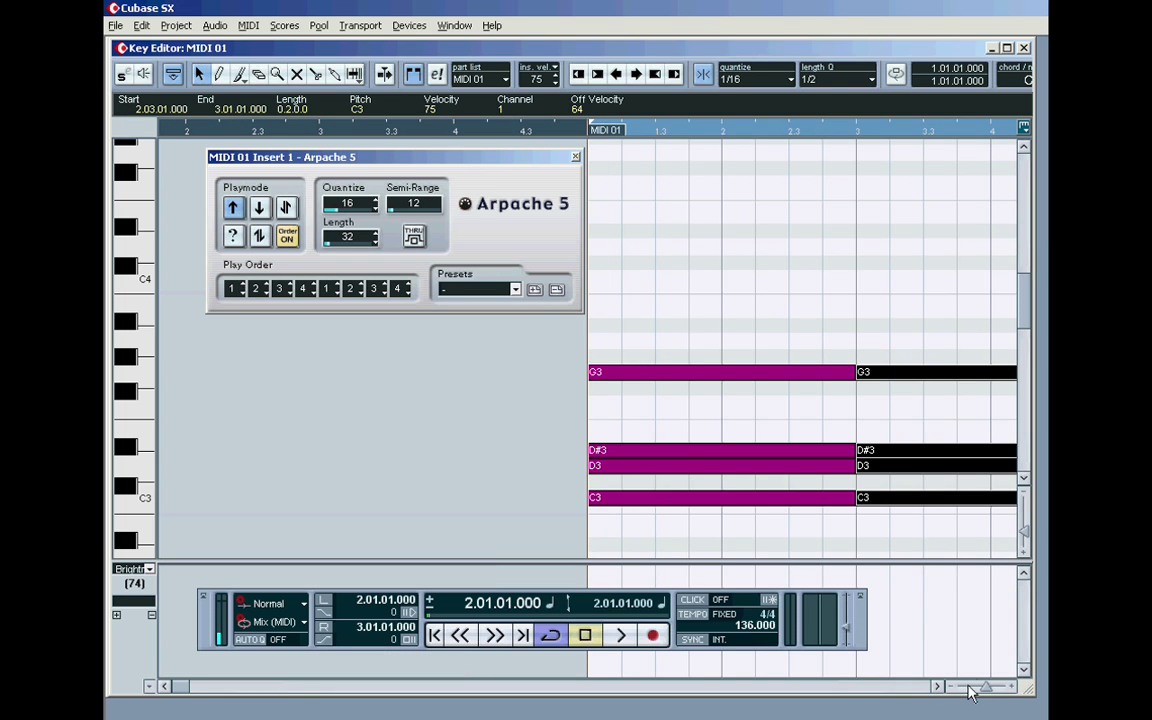
Step: Play the one-bar chord loop through Arpache 5 and stop playback
{"action": "left_click", "coordinate": [1013, 687]}
{"action": "left_click", "coordinate": [1013, 687]}
{"action": "left_click", "coordinate": [938, 687]}
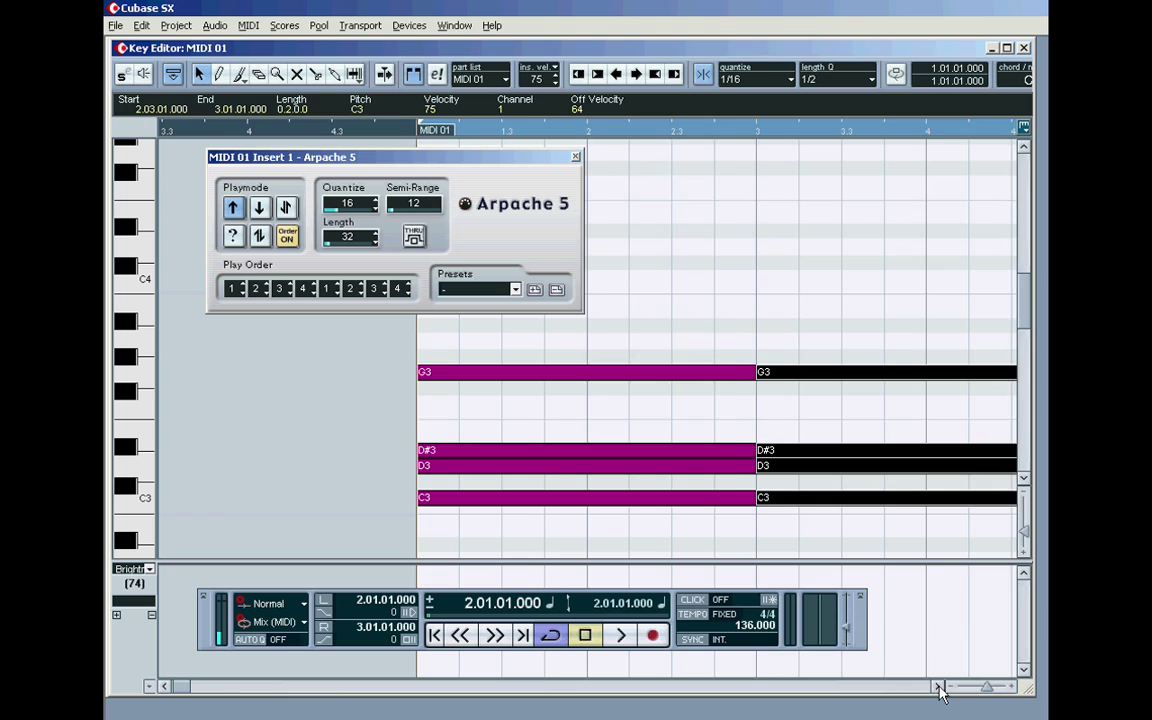
{"action": "left_click", "coordinate": [938, 687]}
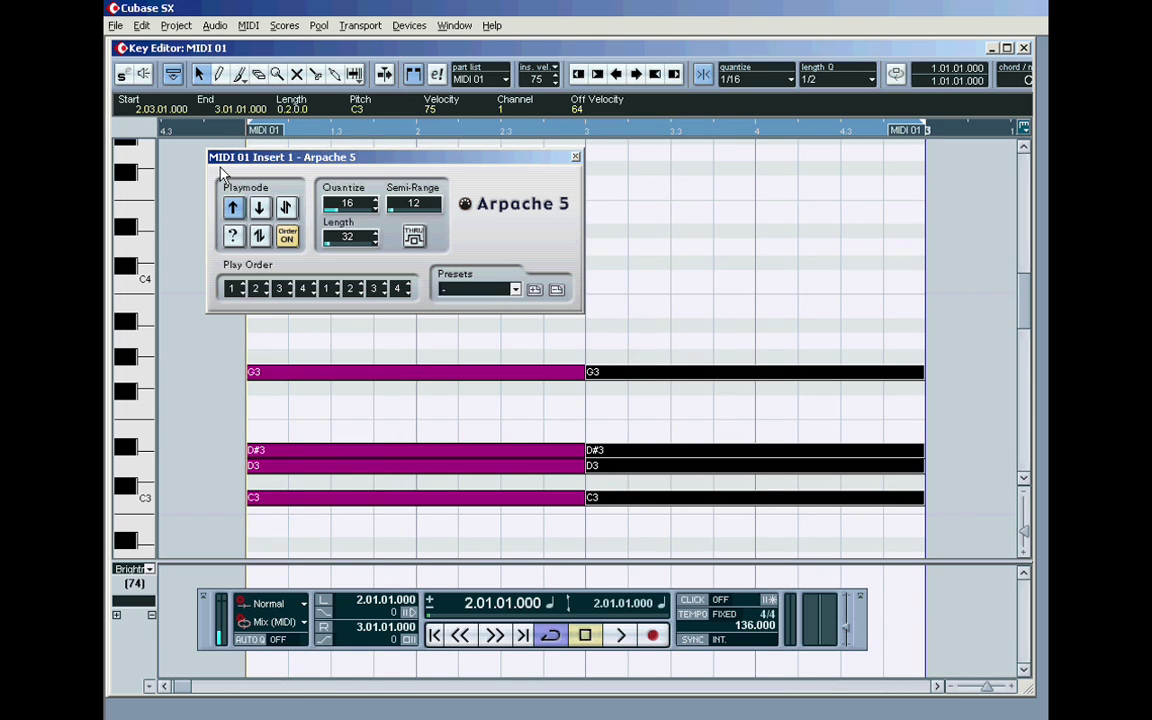
{"action": "left_click", "coordinate": [620, 637]}
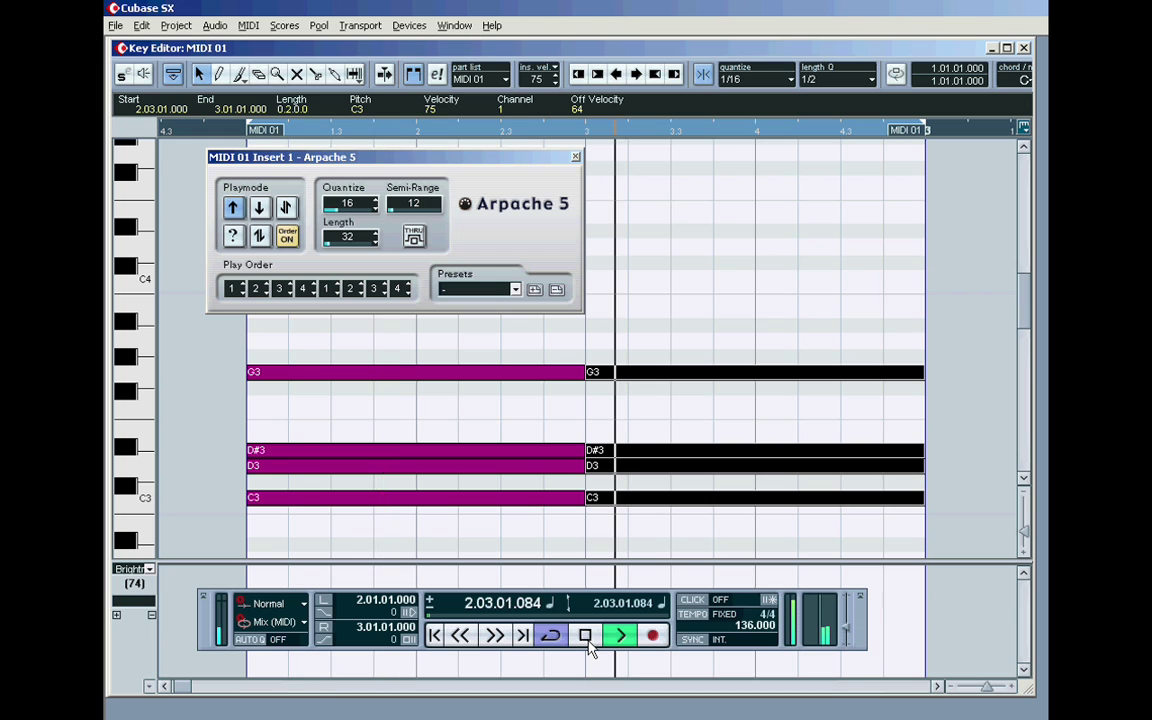
{"action": "left_click", "coordinate": [586, 638]}
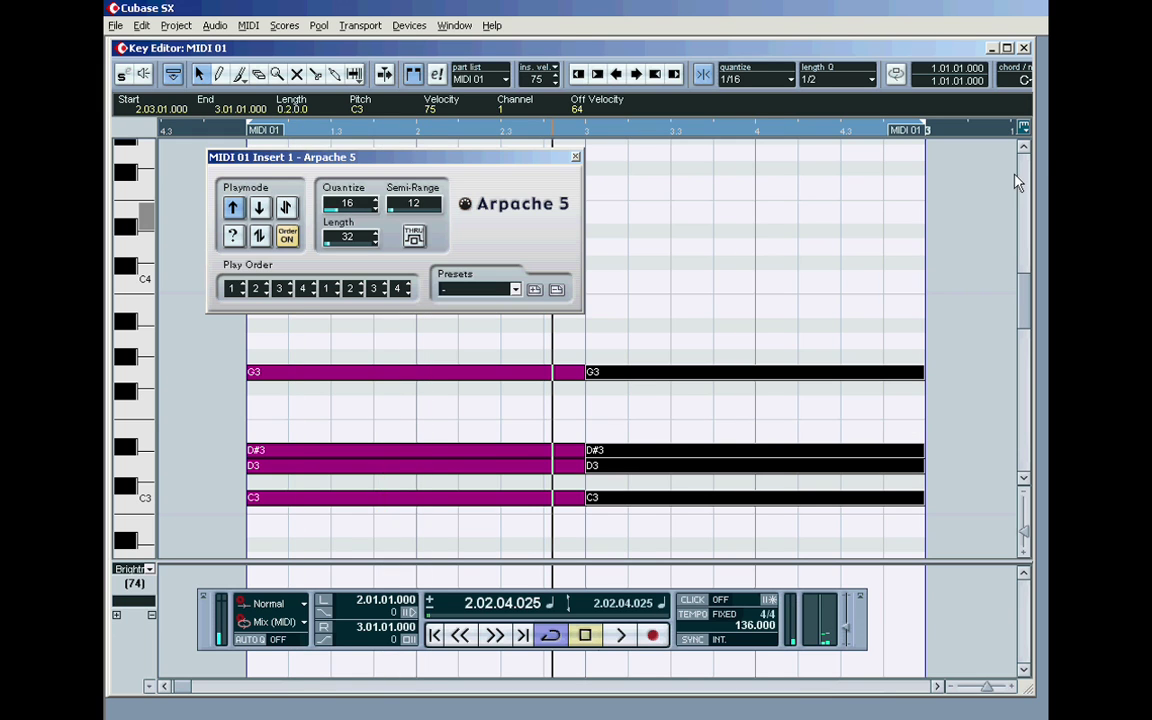
Step: Return to the project view and delete the three MIDI 01 parts in bars 3 to 5
{"action": "left_click", "coordinate": [1023, 48]}
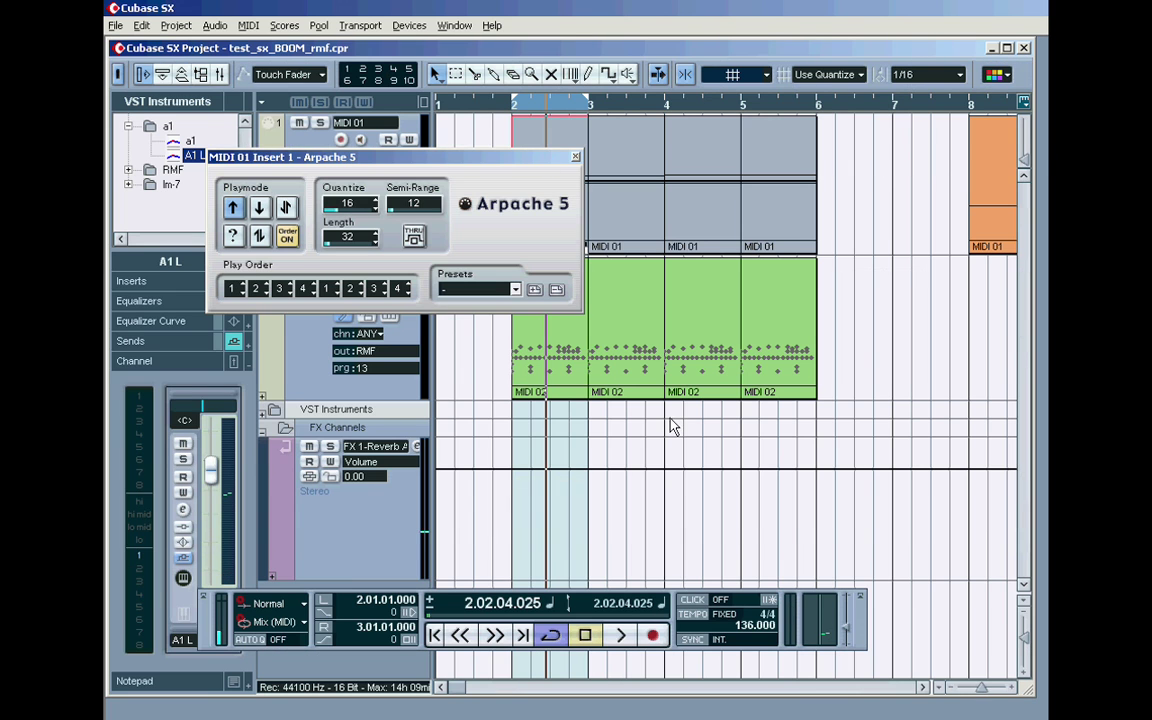
{"action": "left_click_drag", "start_coordinate": [546, 153], "coordinate": [670, 419]}
{"action": "left_click_drag", "start_coordinate": [845, 150], "coordinate": [616, 215]}
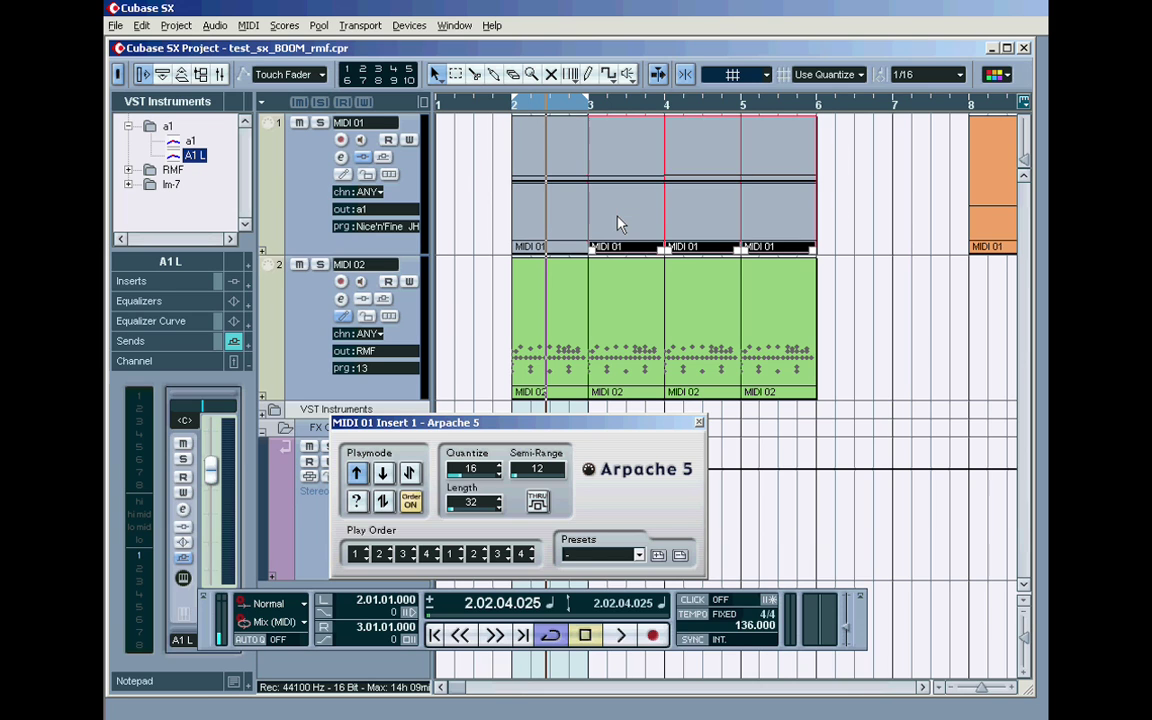
{"action": "key", "text": "Delete"}
Step: Copy the bar 2 MIDI 01 part into bars 3, 4 and 5 and extend the loop's right locator to 6.01.01.000
{"action": "left_click", "coordinate": [550, 196]}
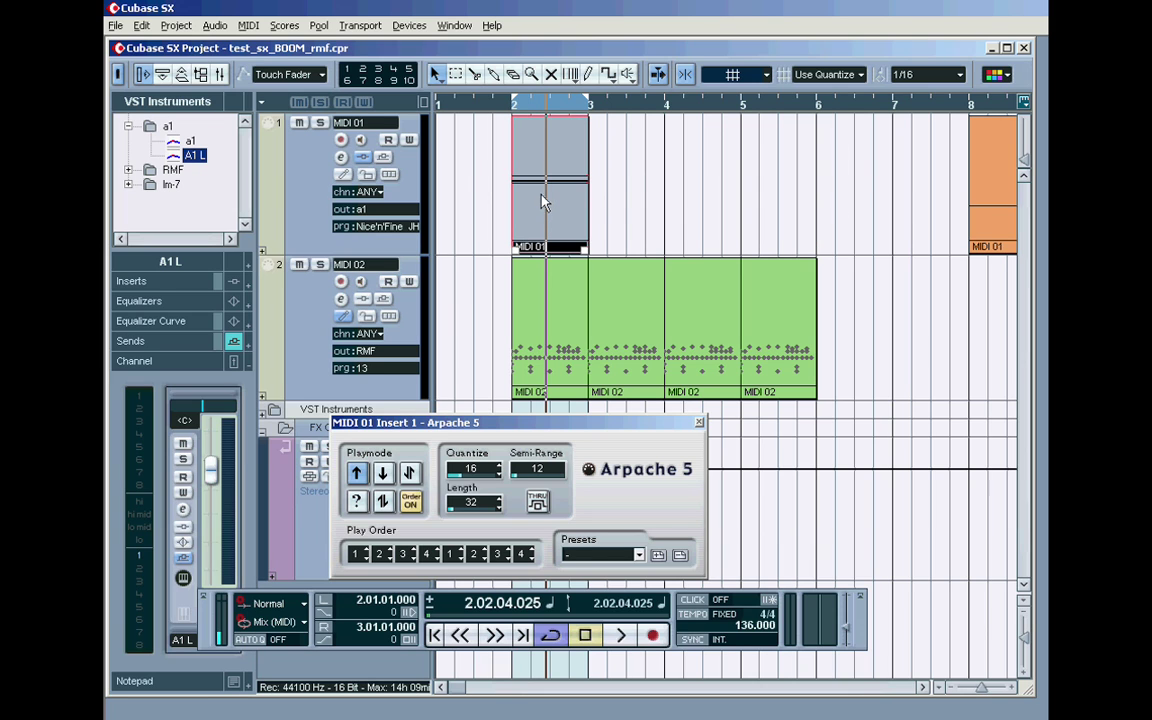
{"action": "left_click_drag", "start_coordinate": [542, 195], "coordinate": [686, 162]}
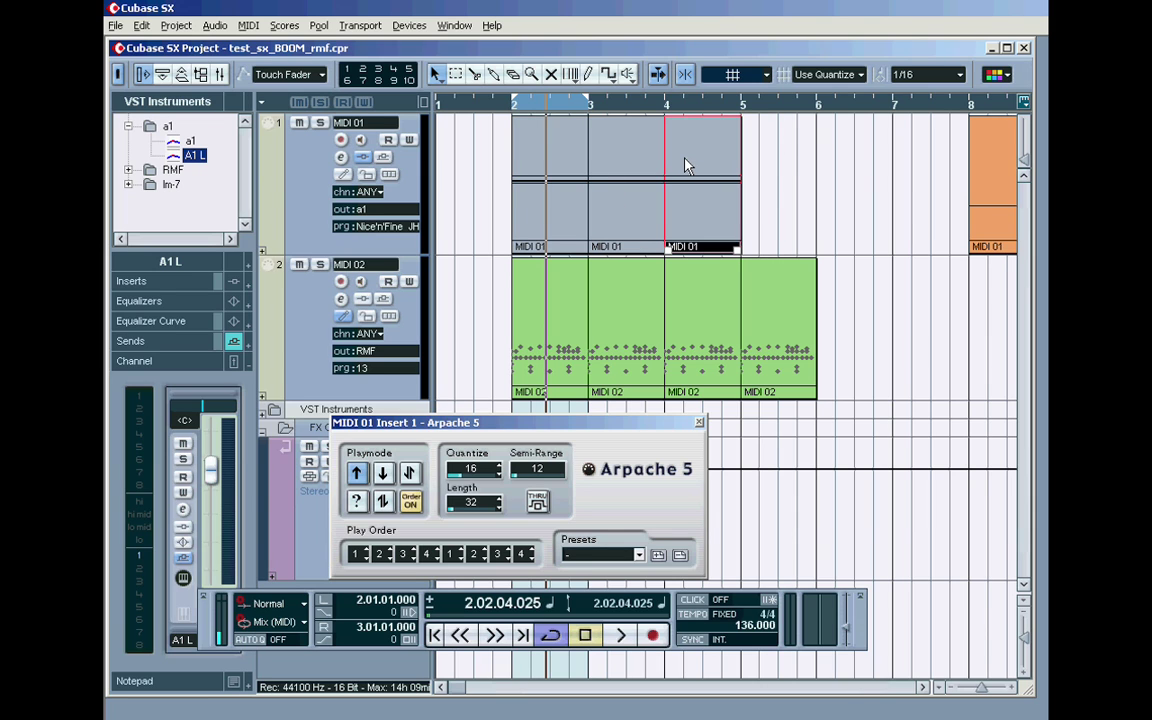
{"action": "left_click_drag", "start_coordinate": [782, 158], "coordinate": [759, 160]}
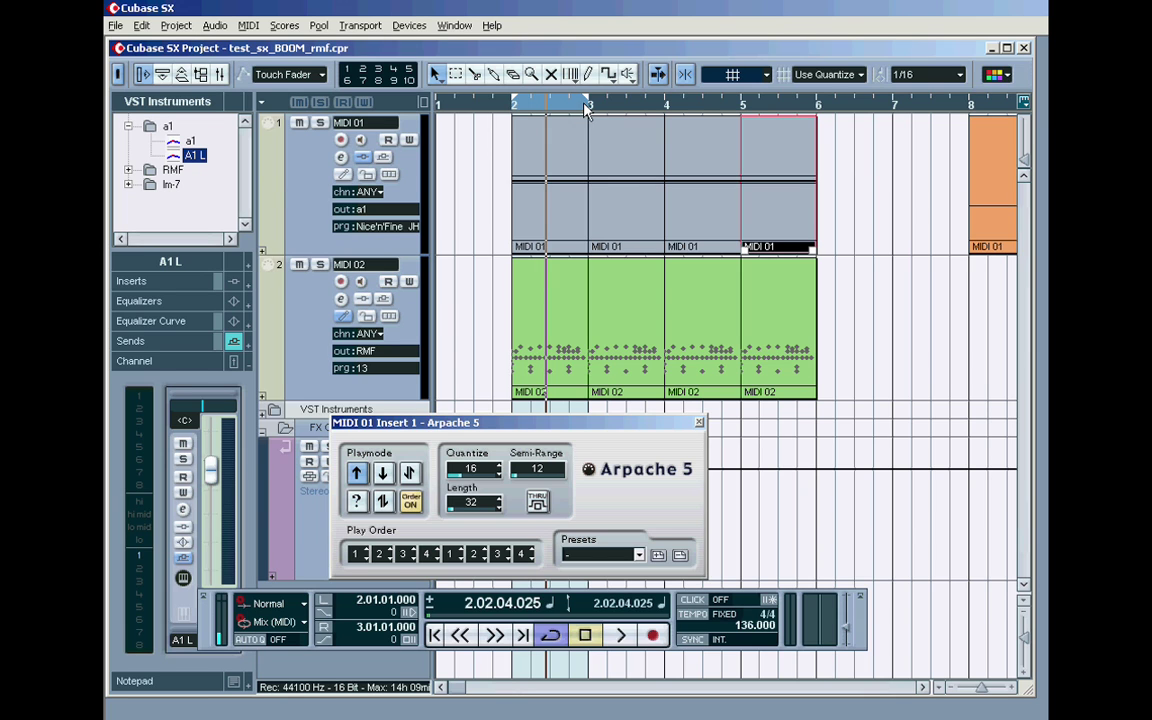
{"action": "left_click_drag", "start_coordinate": [587, 103], "coordinate": [800, 103]}
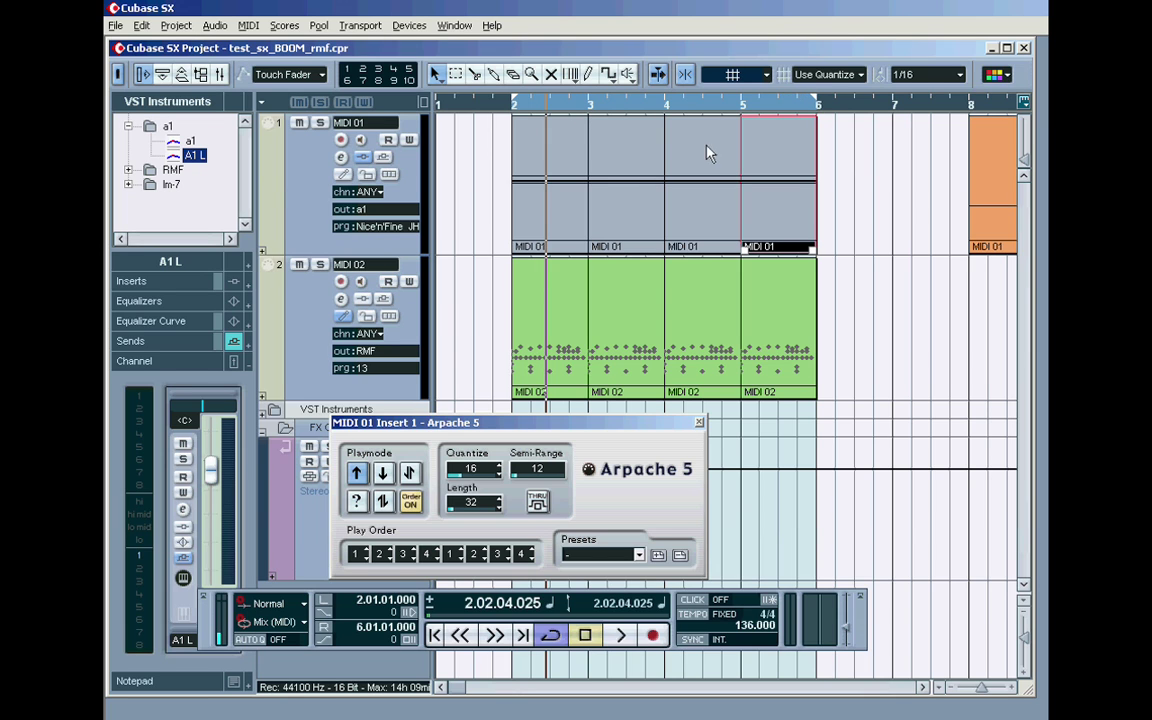
Step: In the bar 3 MIDI 01 part, raise both G3 notes to G#3 and return to the project view
{"action": "double_click", "coordinate": [650, 167]}
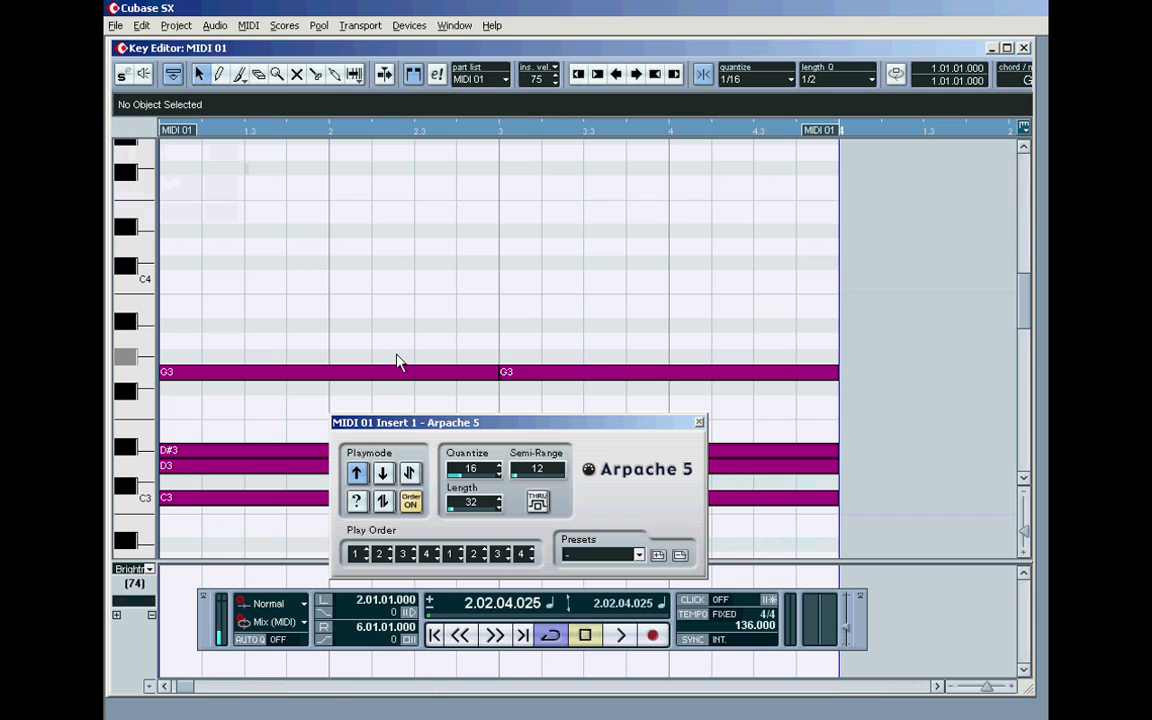
{"action": "left_click_drag", "start_coordinate": [450, 422], "coordinate": [653, 510]}
{"action": "left_click_drag", "start_coordinate": [411, 334], "coordinate": [634, 412]}
{"action": "left_click_drag", "start_coordinate": [468, 373], "coordinate": [470, 358]}
{"action": "left_click", "coordinate": [1024, 47]}
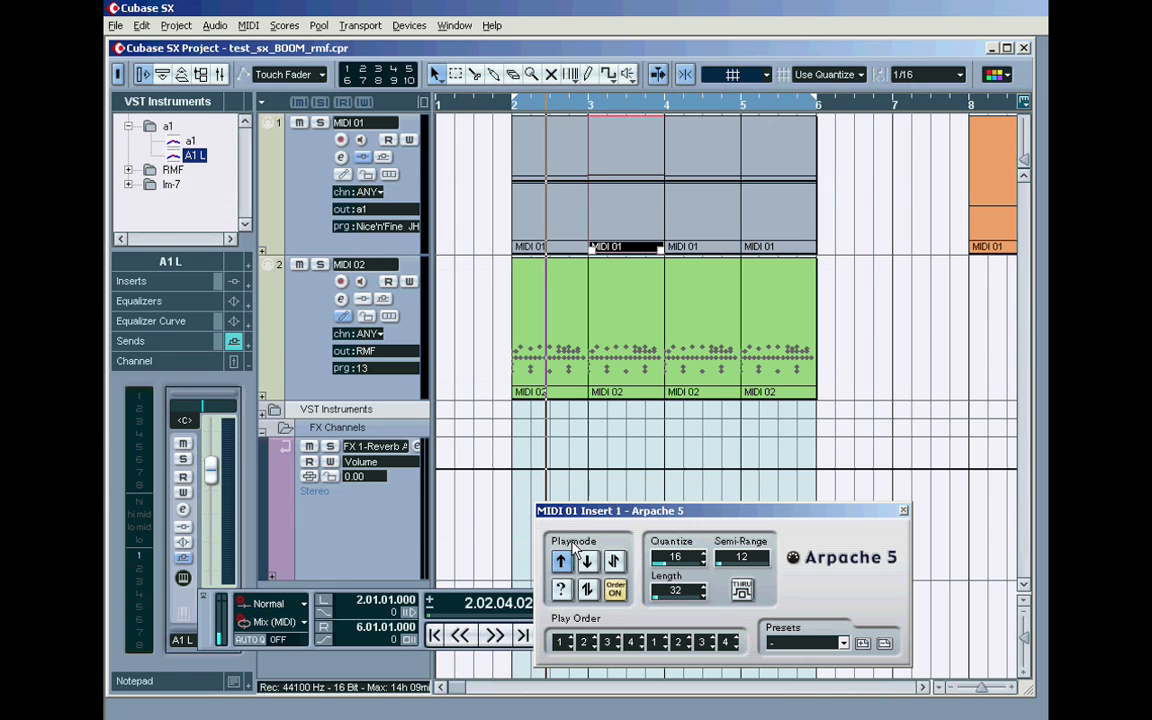
Step: Audition the arpeggiated chords from 2.01.01.000, with the Arpache 5 window moved clear of the transport, and stop playback
{"action": "left_click", "coordinate": [324, 600]}
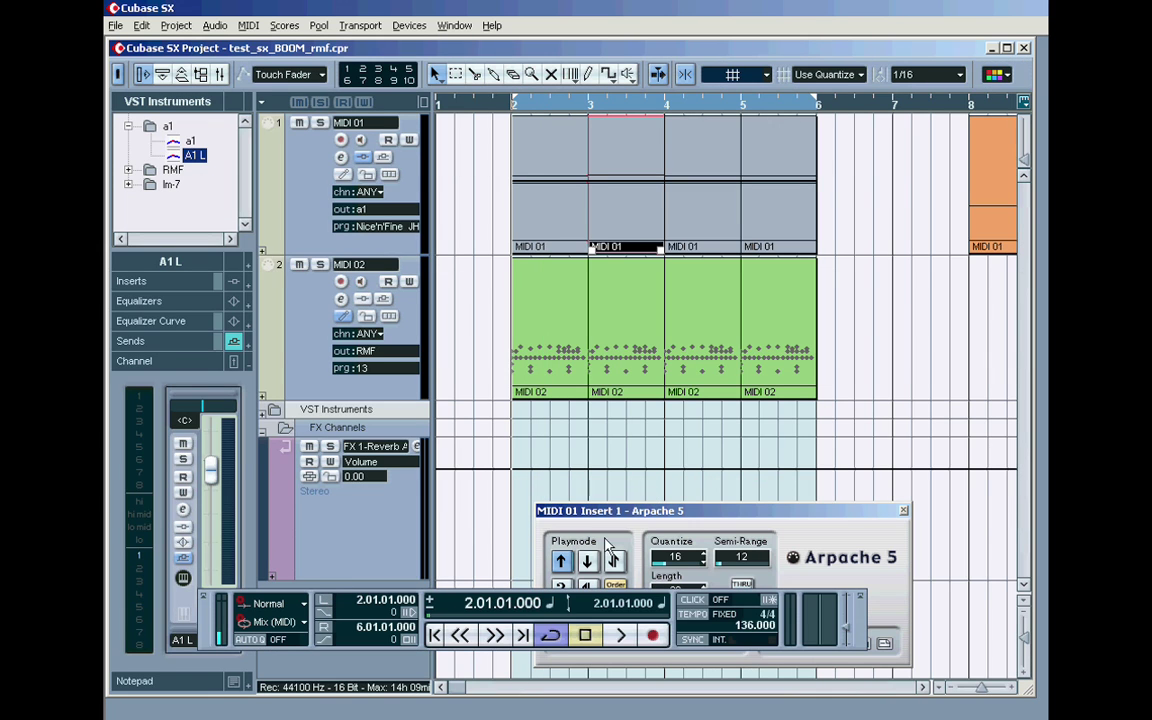
{"action": "left_click", "coordinate": [664, 510]}
{"action": "left_click_drag", "start_coordinate": [682, 417], "coordinate": [682, 405]}
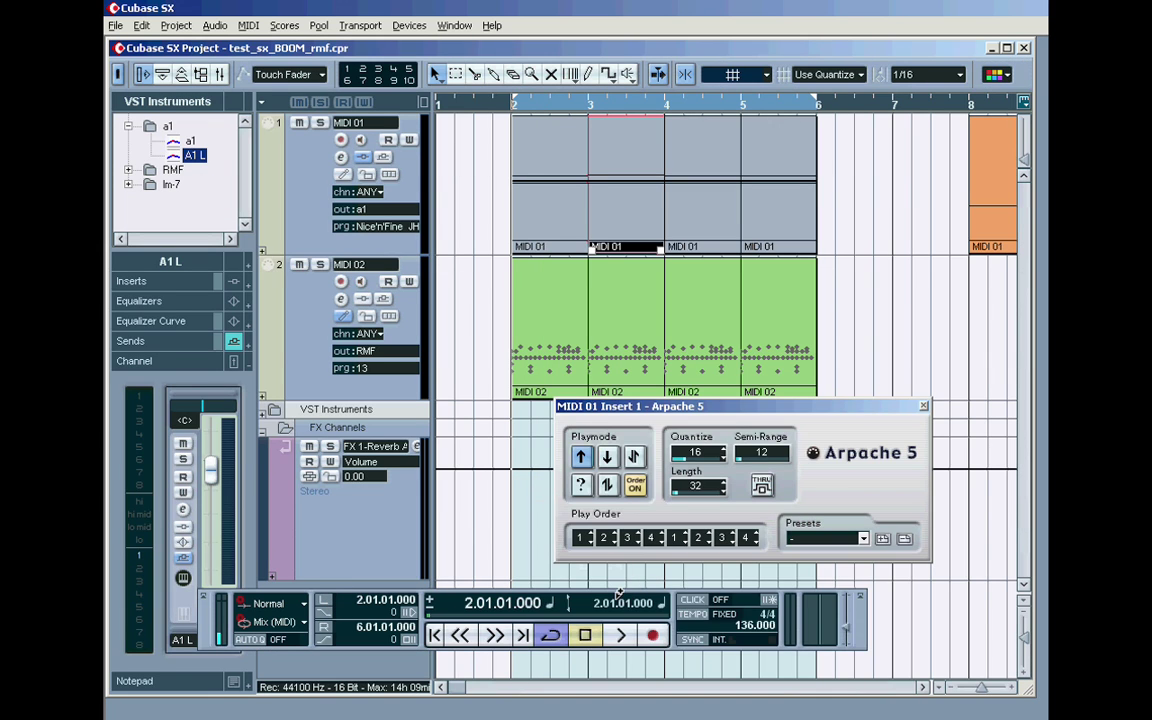
{"action": "left_click", "coordinate": [620, 634]}
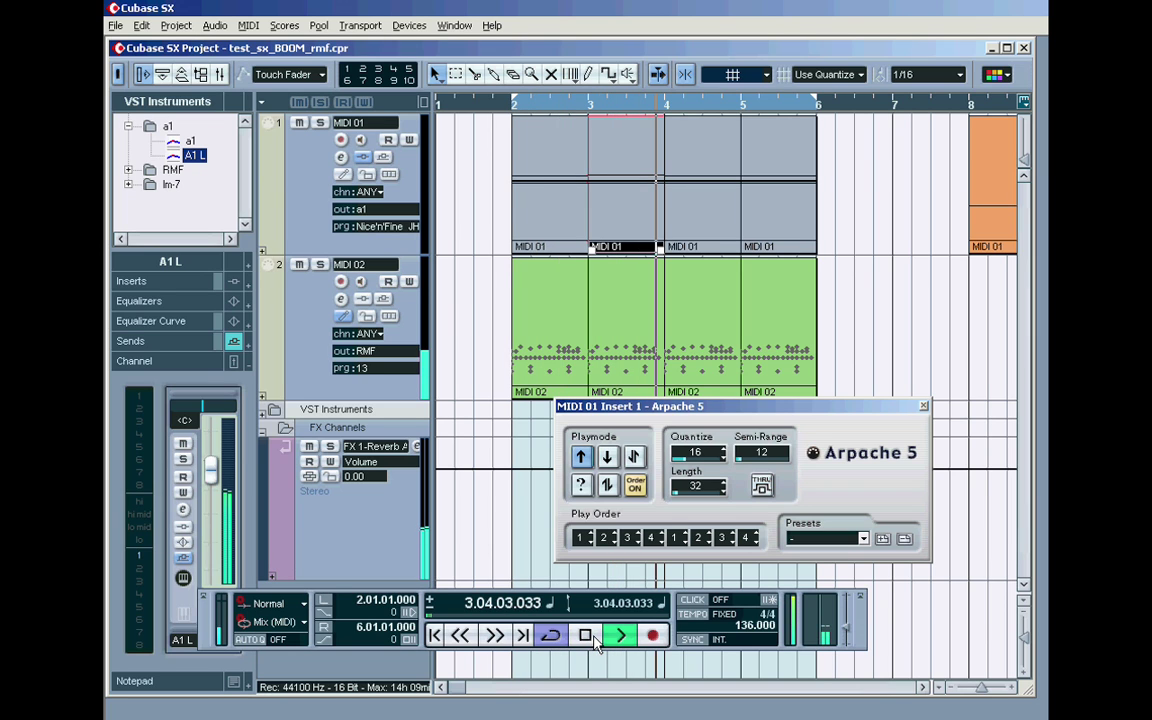
{"action": "left_click", "coordinate": [590, 638]}
Step: In the bar 4 MIDI 01 part, raise the G3 notes to G#3 and the D#3 notes to F3
{"action": "double_click", "coordinate": [633, 134]}
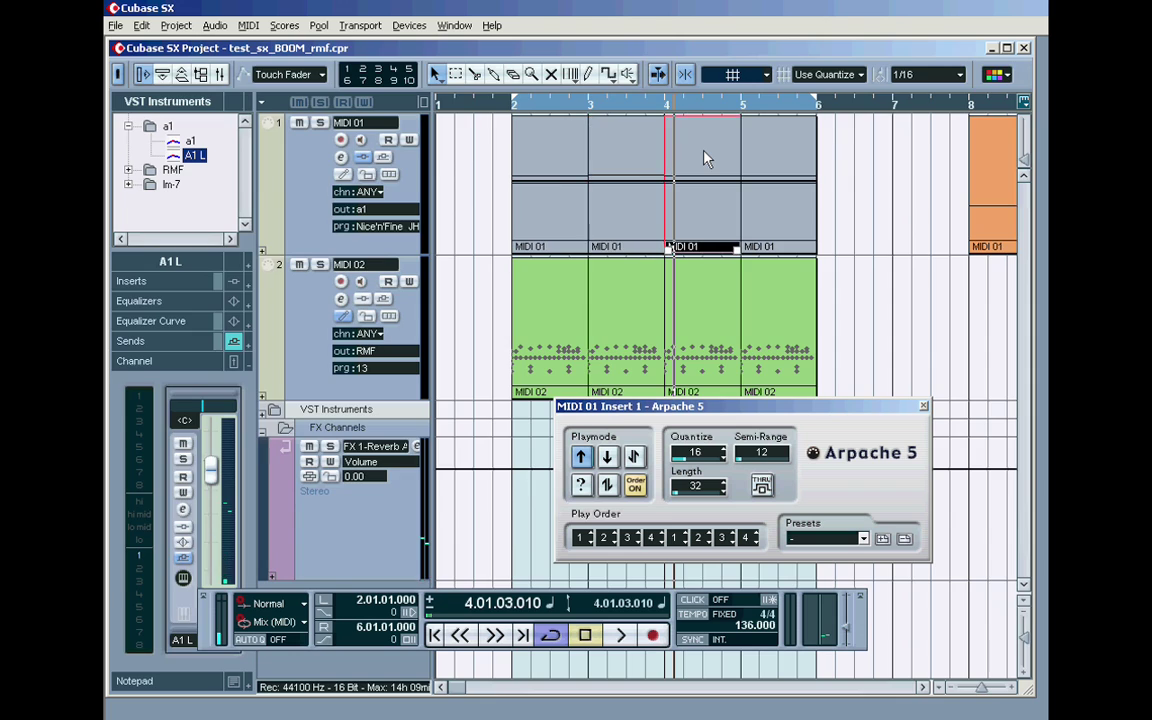
{"action": "left_click_drag", "start_coordinate": [614, 401], "coordinate": [476, 360]}
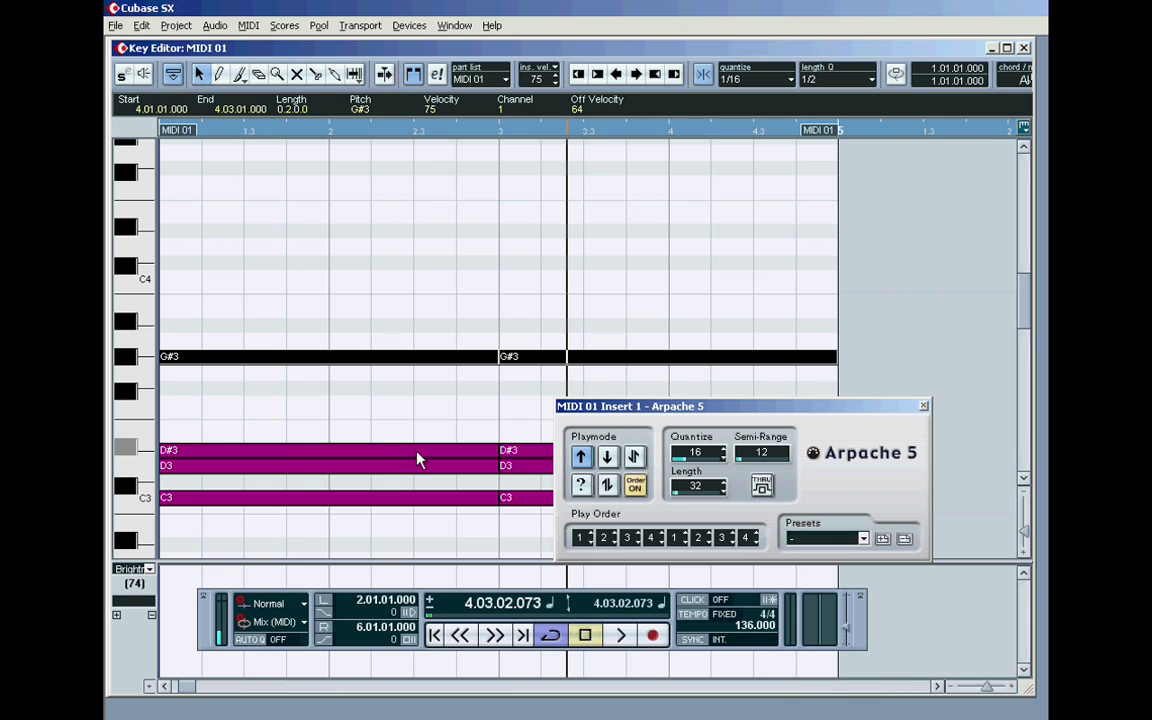
{"action": "left_click_drag", "start_coordinate": [359, 424], "coordinate": [472, 418]}
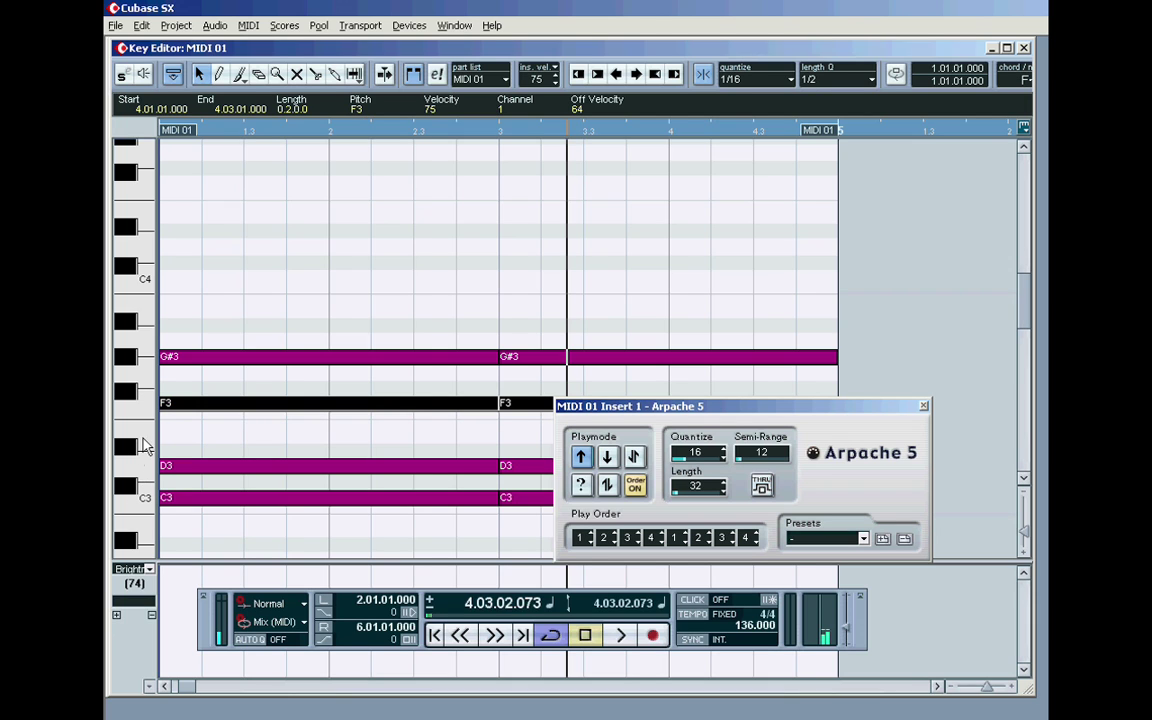
{"action": "left_click", "coordinate": [1024, 49]}
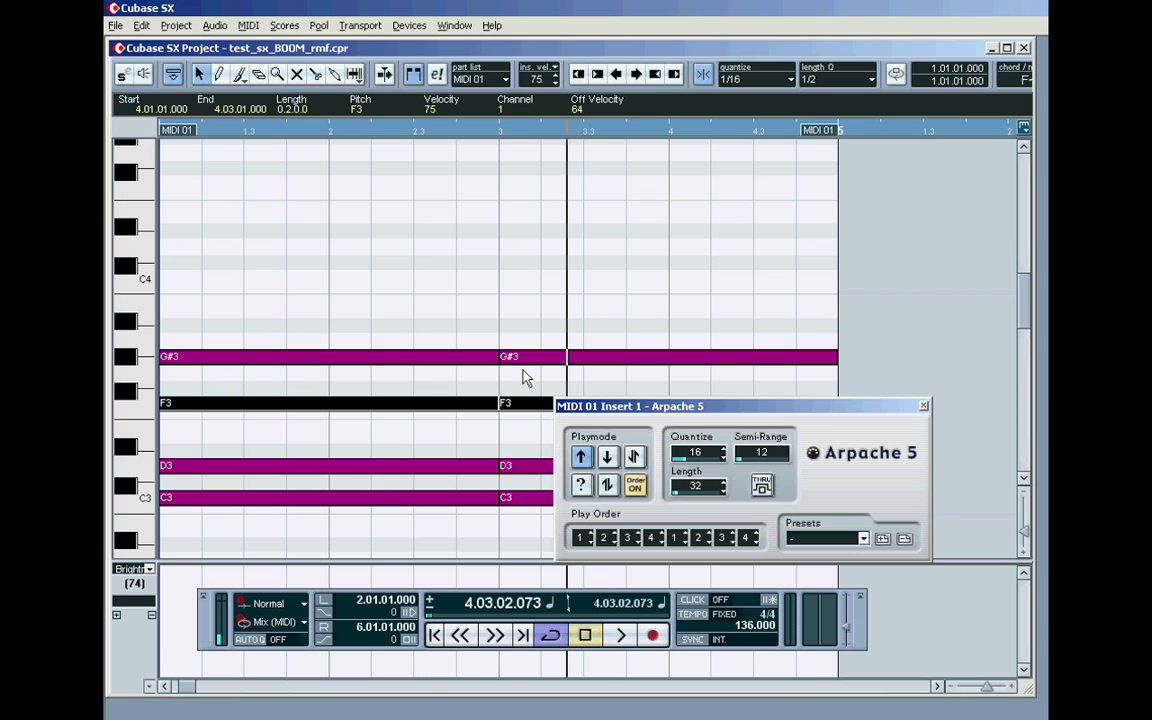
Step: Play the loop from 2.01.01.000 to hear the edited bar 4 chord and stop playback
{"action": "left_click", "coordinate": [323, 606]}
{"action": "left_click", "coordinate": [622, 639]}
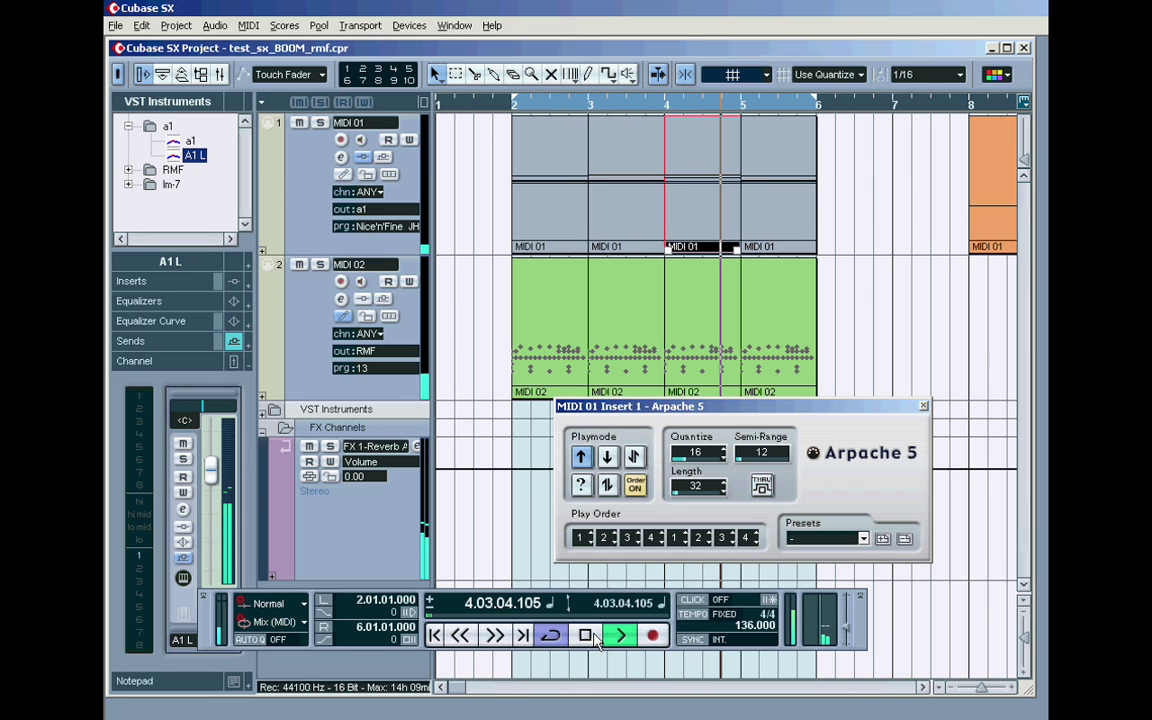
{"action": "left_click", "coordinate": [585, 636]}
Step: In the bar 5 MIDI 01 part, raise the D#3 notes to F3 and the G3 notes to A3
{"action": "left_click", "coordinate": [785, 180]}
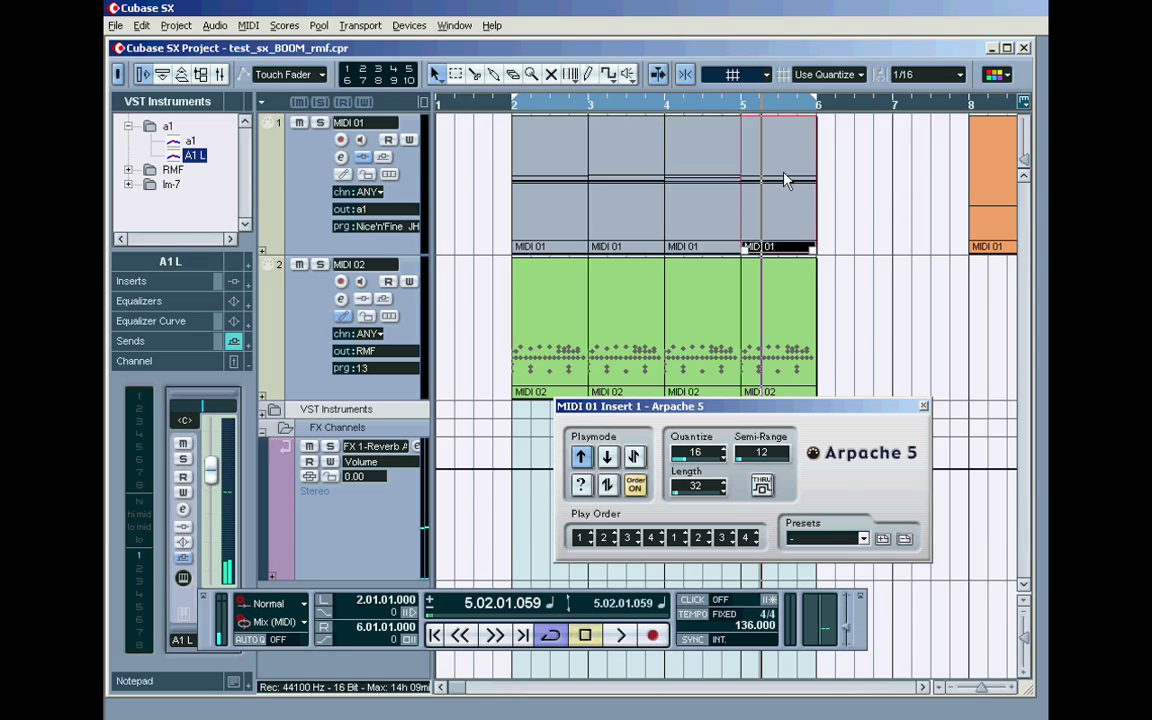
{"action": "double_click", "coordinate": [785, 180]}
{"action": "left_click_drag", "start_coordinate": [281, 421], "coordinate": [538, 462]}
{"action": "left_click_drag", "start_coordinate": [600, 406], "coordinate": [665, 199]}
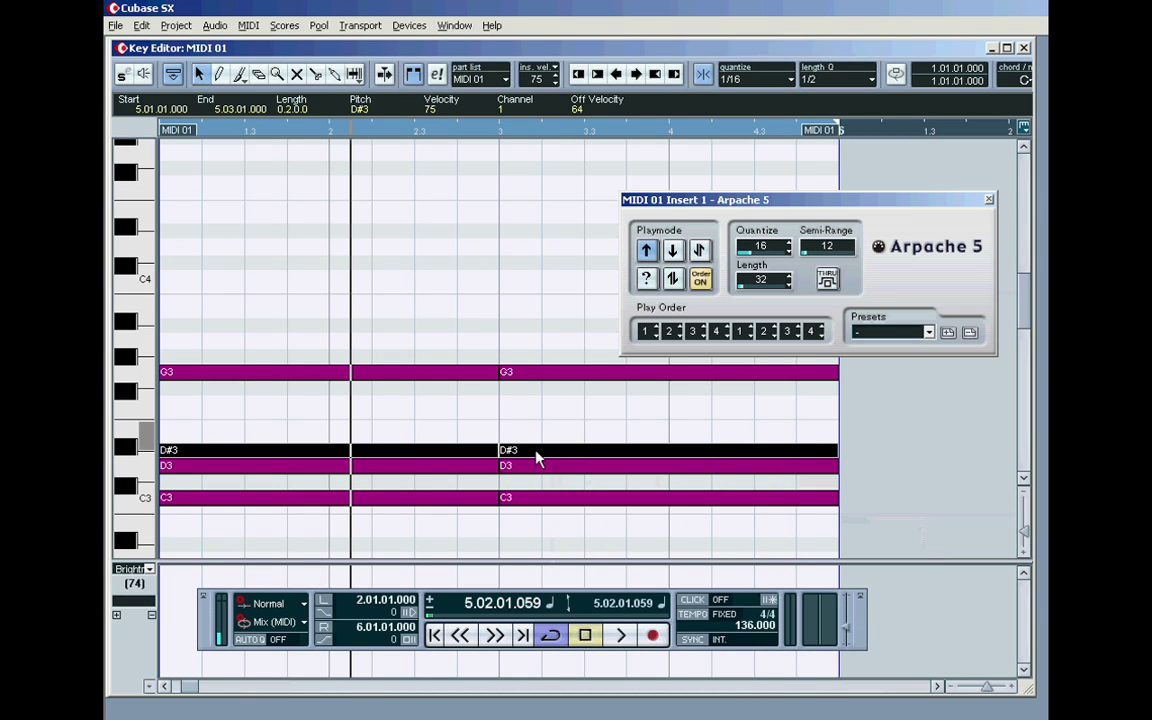
{"action": "left_click_drag", "start_coordinate": [537, 450], "coordinate": [527, 412]}
{"action": "left_click_drag", "start_coordinate": [448, 337], "coordinate": [482, 342]}
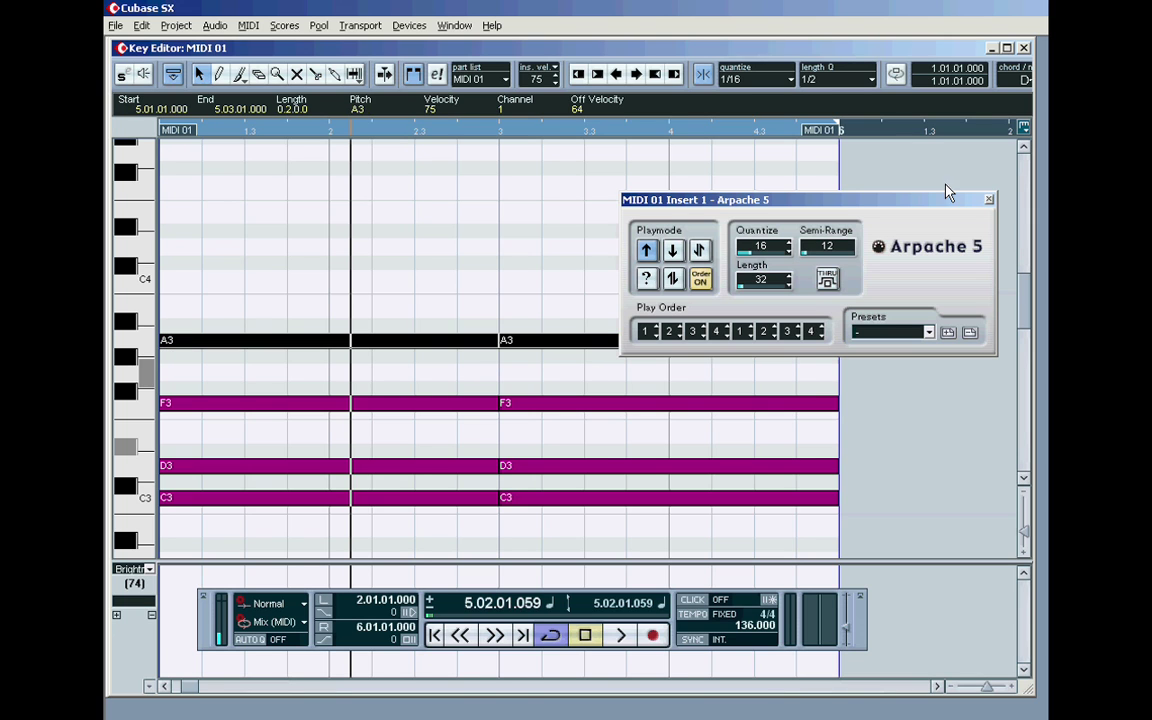
{"action": "left_click", "coordinate": [1024, 48]}
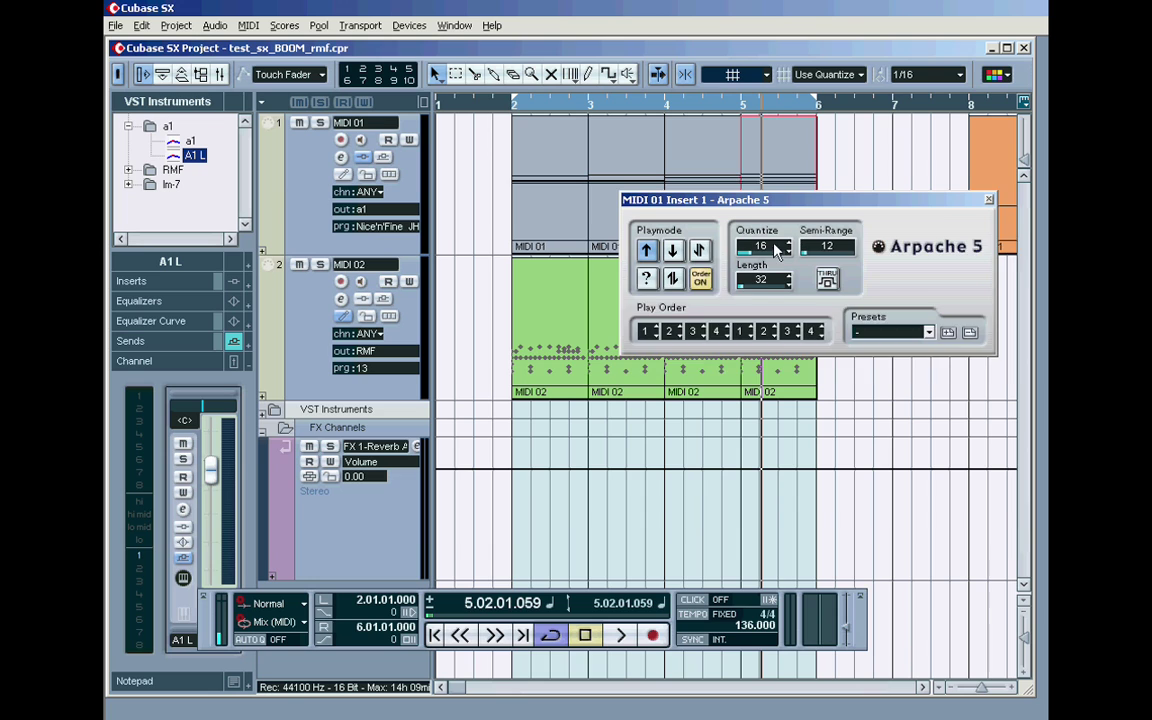
Step: Play the loop from 2.01.01.000 through the bar 5 chord and stop playback
{"action": "left_click_drag", "start_coordinate": [782, 206], "coordinate": [797, 233]}
{"action": "left_click", "coordinate": [323, 600]}
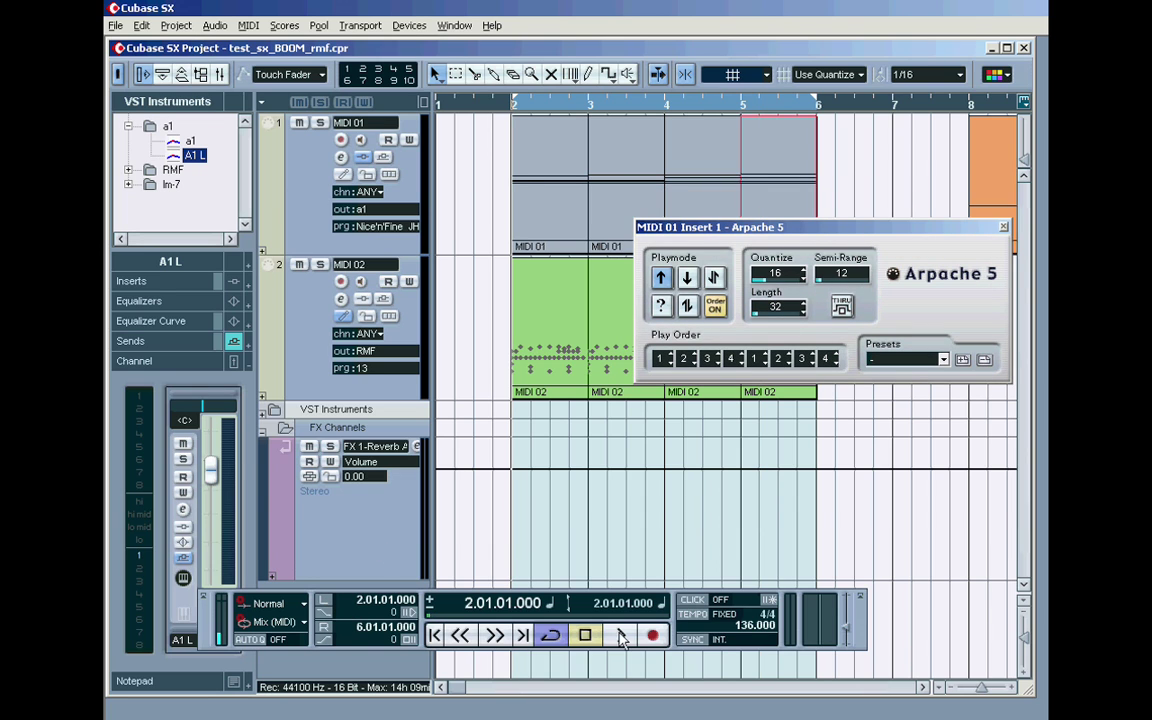
{"action": "key", "text": "space"}
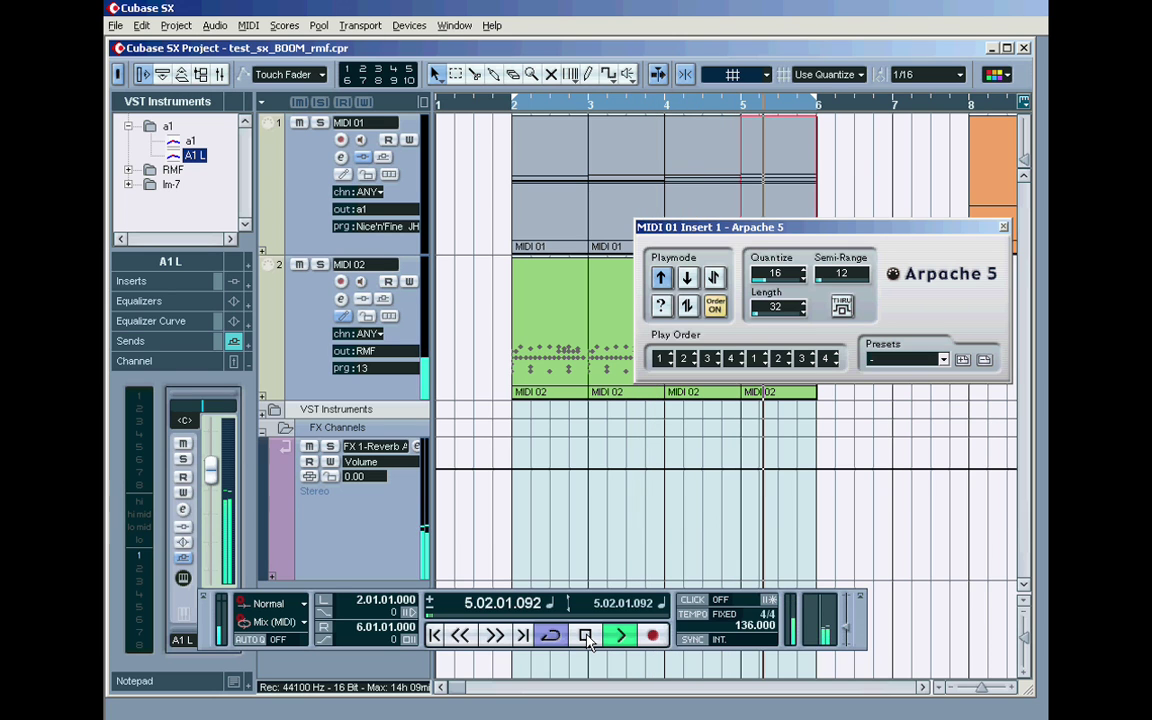
{"action": "left_click", "coordinate": [586, 636]}
Step: Reopen the bar 5 MIDI 01 part, raise both A3 notes to A#3, and return to the project view
{"action": "double_click", "coordinate": [783, 153]}
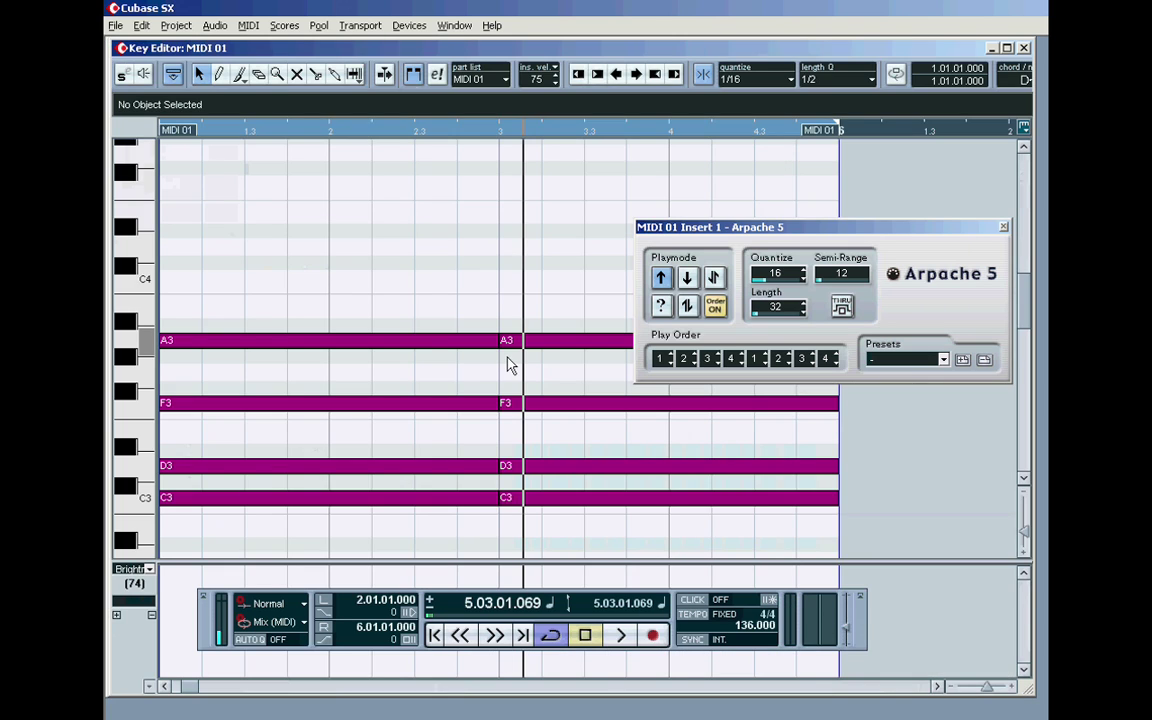
{"action": "left_click_drag", "start_coordinate": [429, 324], "coordinate": [462, 326]}
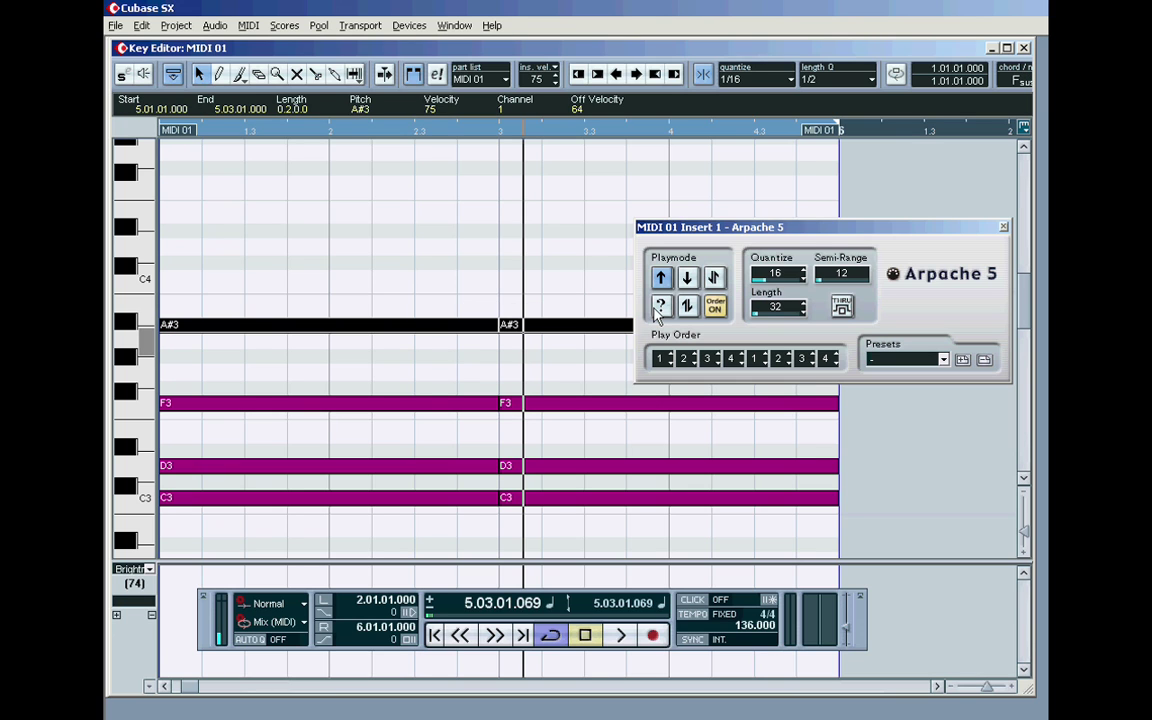
{"action": "left_click", "coordinate": [1024, 49]}
Step: Play the full four-bar progression from 2.01.01.000, move the Arpache 5 window below the MIDI parts, and stop playback
{"action": "left_click", "coordinate": [327, 600]}
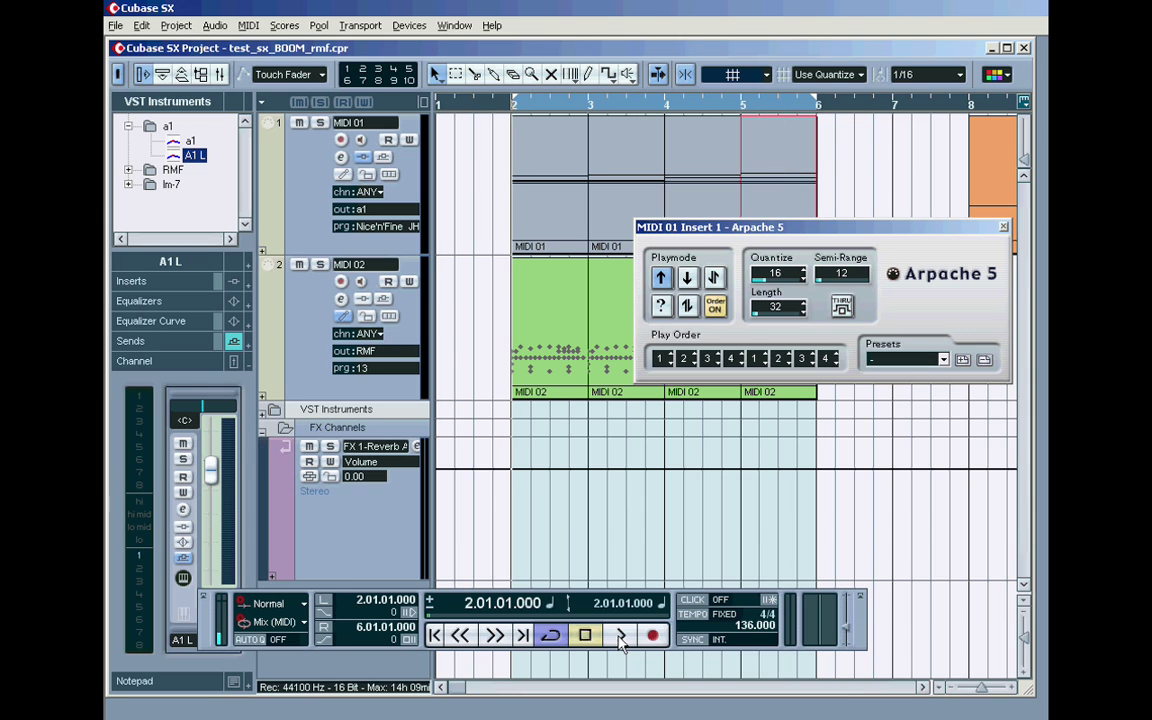
{"action": "left_click", "coordinate": [620, 636]}
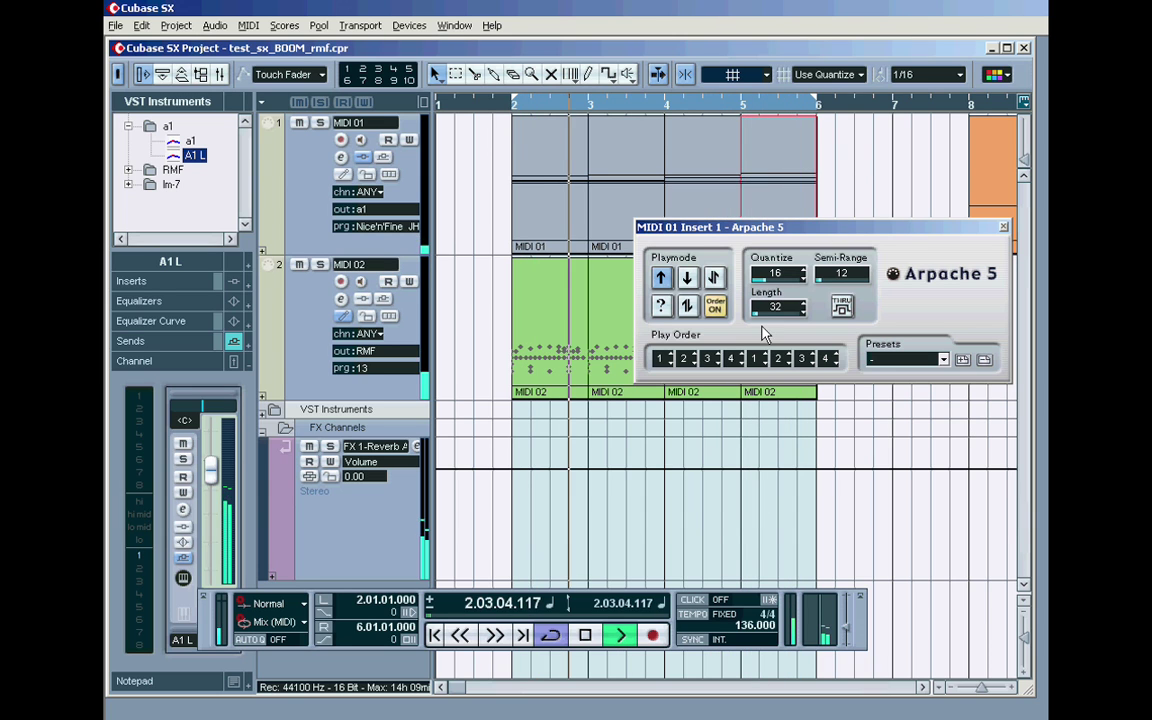
{"action": "left_click_drag", "start_coordinate": [831, 230], "coordinate": [742, 418]}
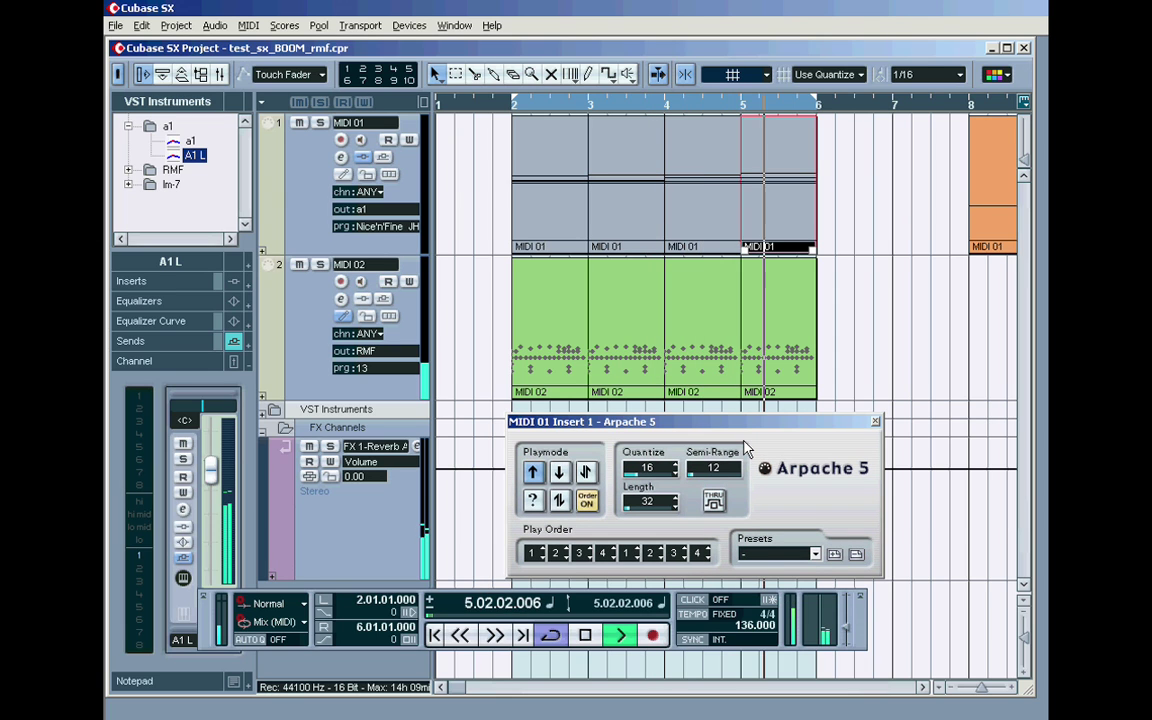
{"action": "left_click", "coordinate": [589, 630]}
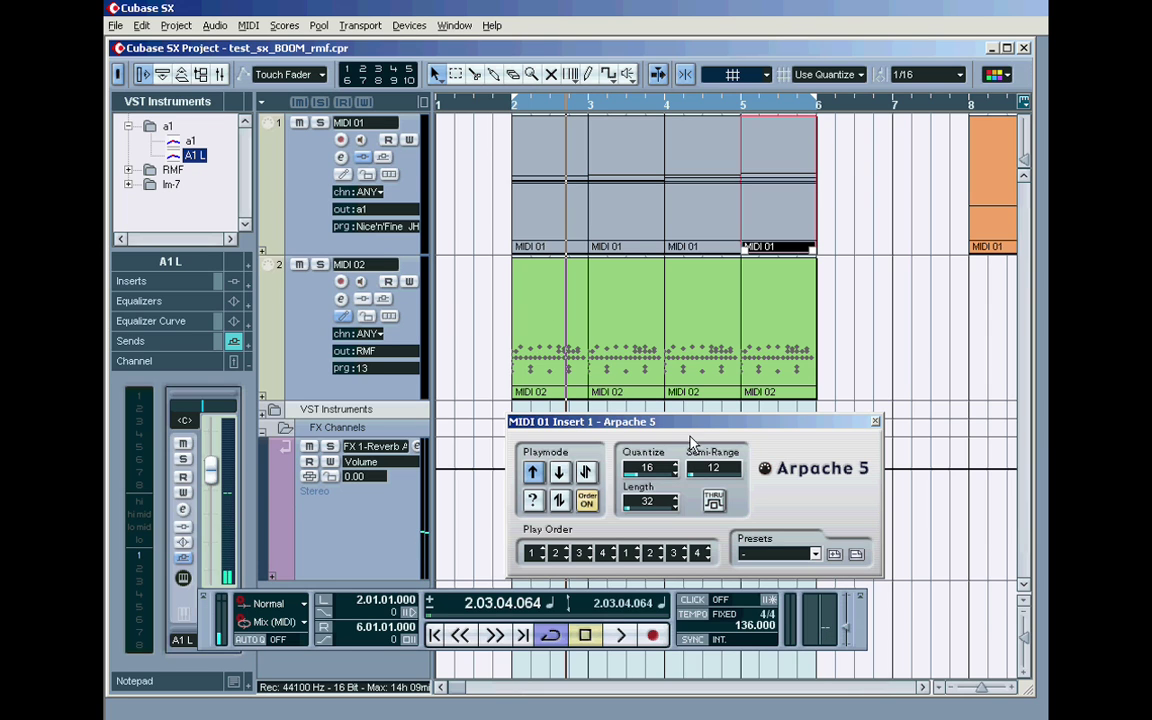
Step: Select the MIDI 01 track to show its insert effects, keeping the Arpache 5 window clear of the transport
{"action": "left_click_drag", "start_coordinate": [700, 432], "coordinate": [726, 383]}
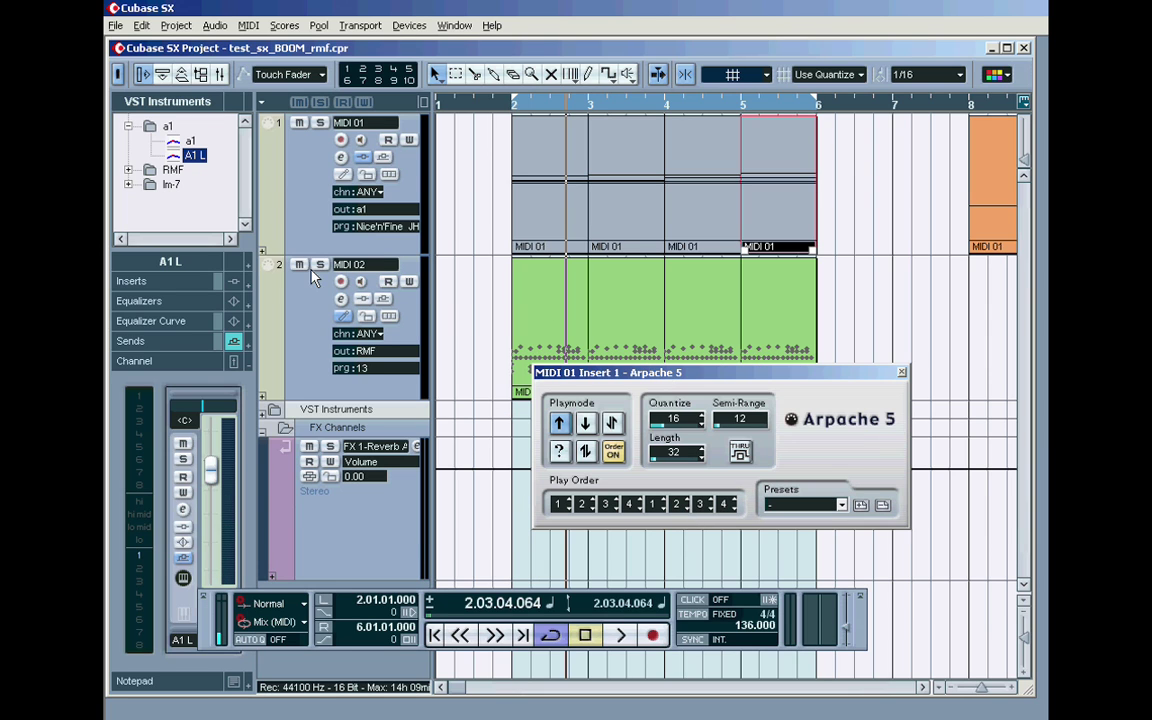
{"action": "left_click", "coordinate": [189, 141]}
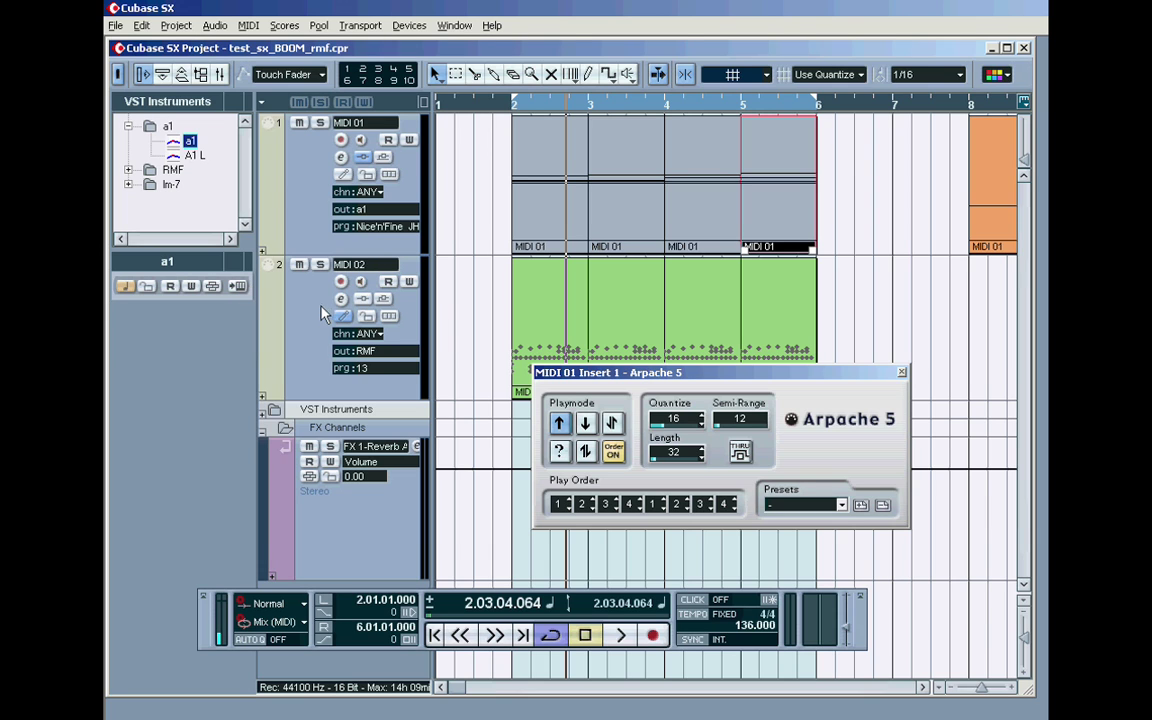
{"action": "left_click", "coordinate": [308, 218]}
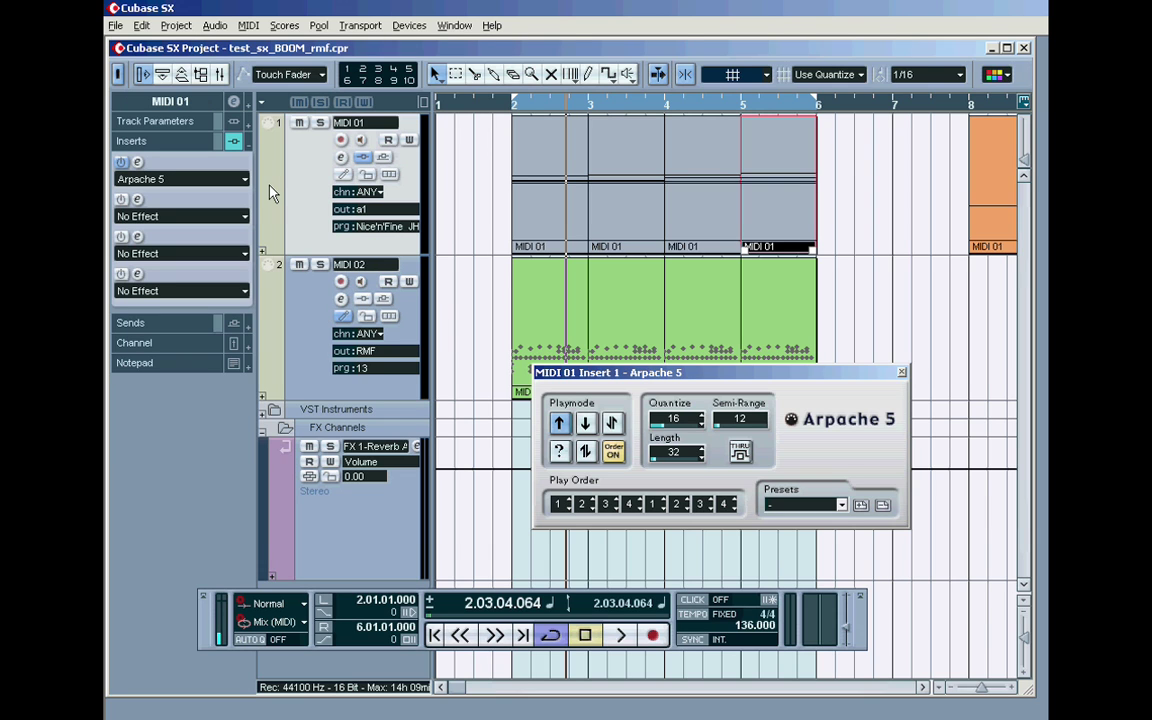
Step: Open the A1 synth from the MIDI 01 track and lower its filter cutoff to about 213 Hz while the loop plays
{"action": "left_click", "coordinate": [222, 102]}
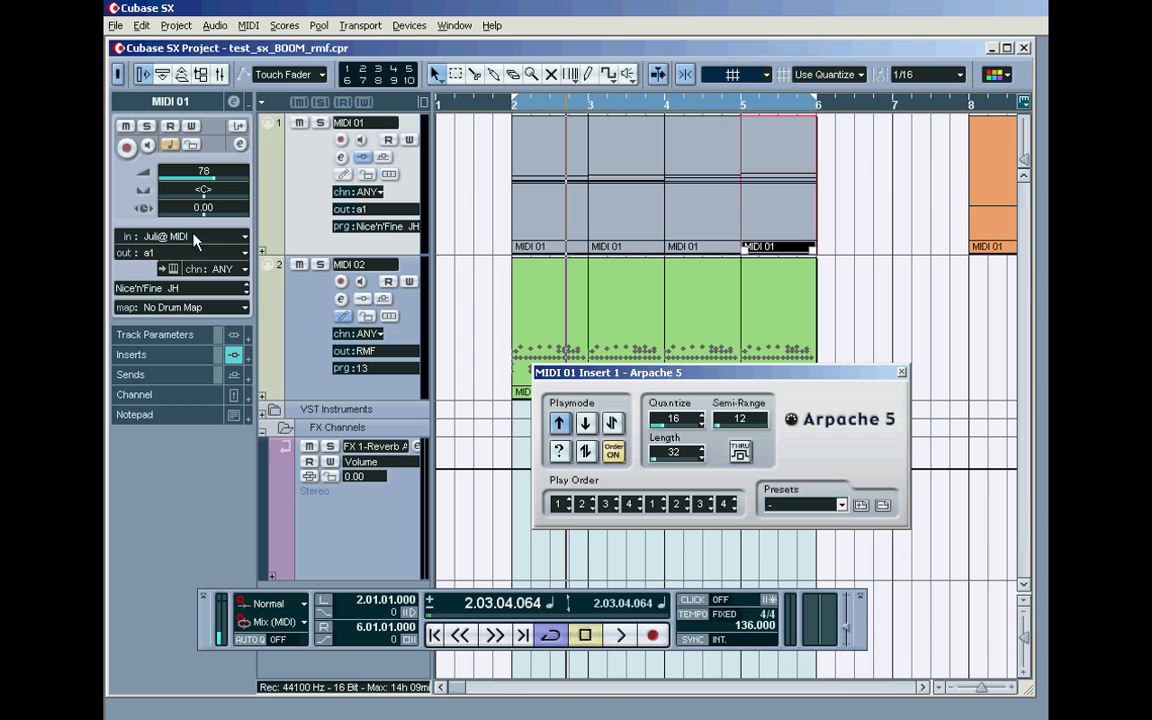
{"action": "left_click", "coordinate": [172, 269]}
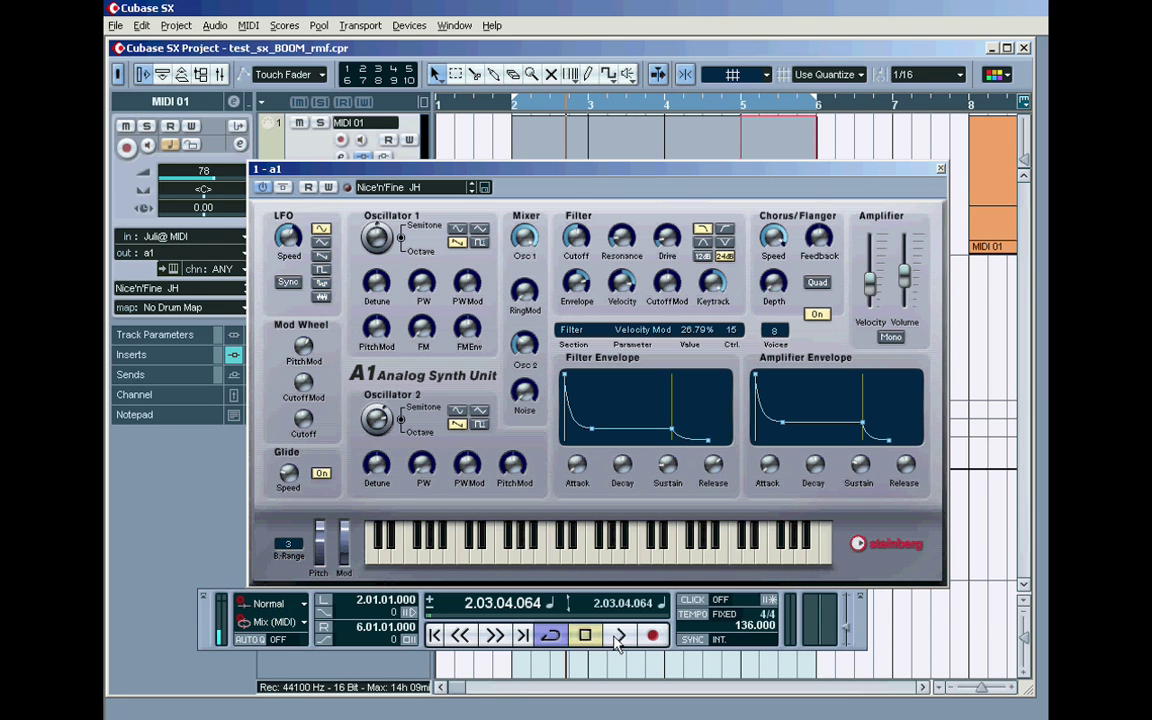
{"action": "key", "text": "space"}
{"action": "mouse_move", "coordinate": [583, 235]}
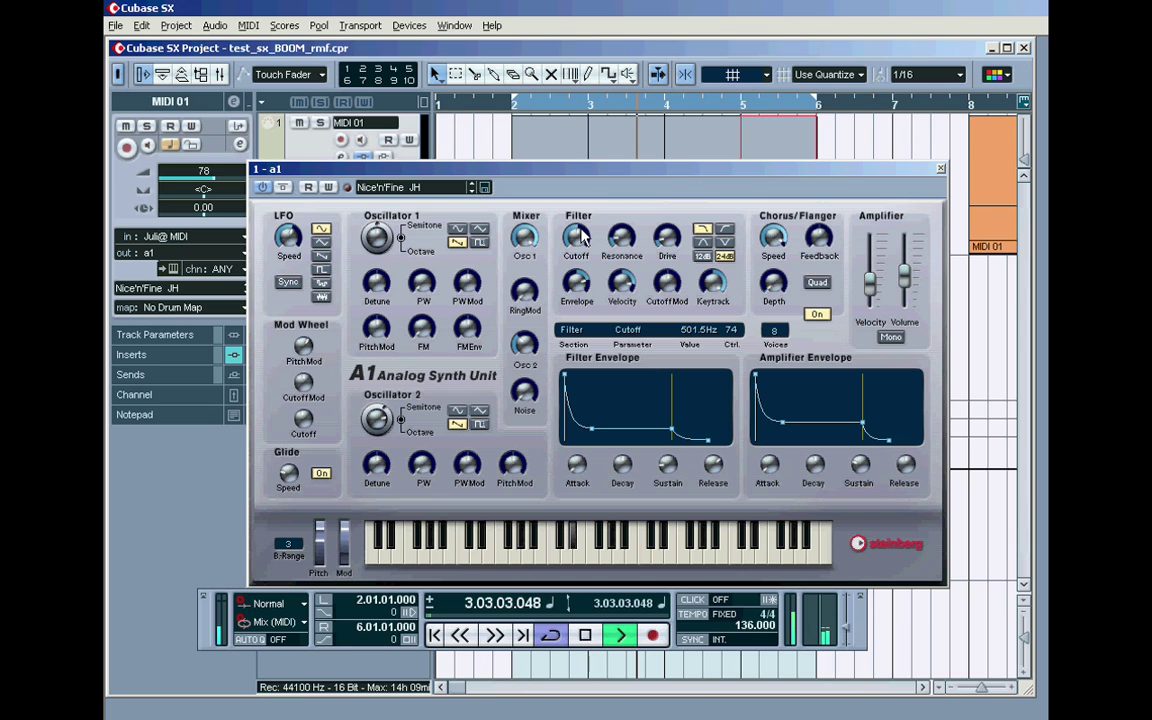
{"action": "mouse_move", "coordinate": [579, 231]}
{"action": "left_mouse_down"}
{"action": "mouse_move", "coordinate": [621, 229]}
{"action": "mouse_move", "coordinate": [573, 229]}
{"action": "left_mouse_up"}
{"action": "mouse_move", "coordinate": [622, 236]}
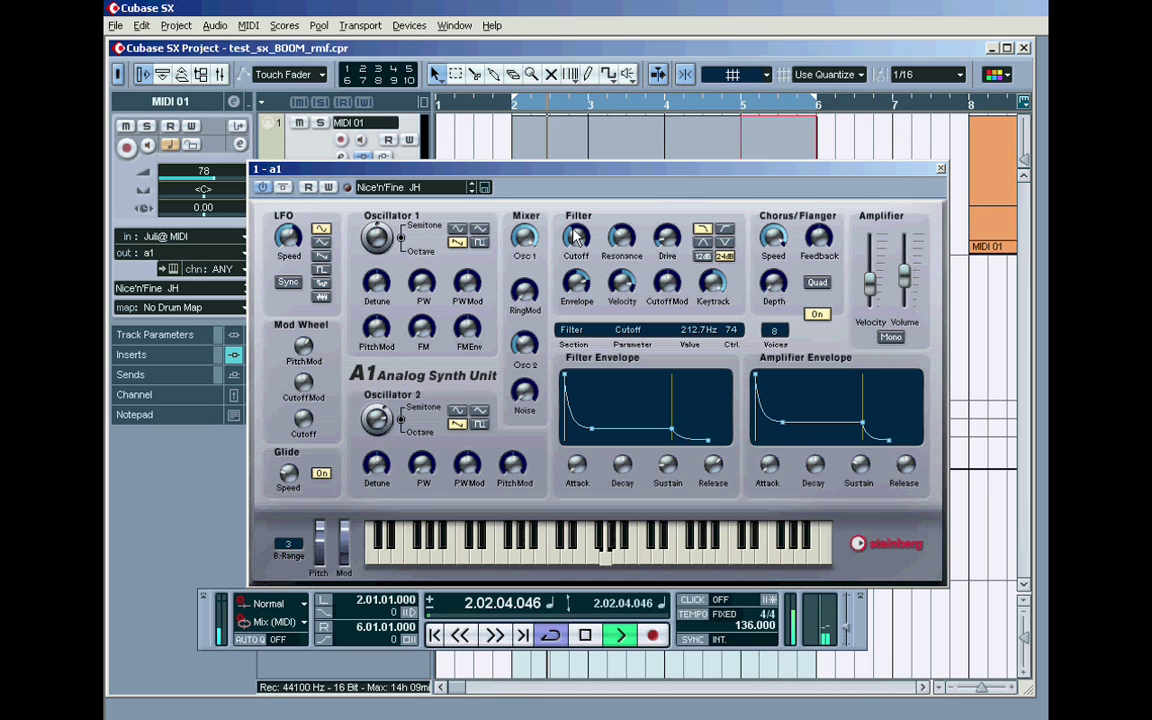
Step: Lower the amplifier envelope's sustain and lengthen its decay, adjusting the filter cutoff to about 279 Hz
{"action": "left_click", "coordinate": [863, 430]}
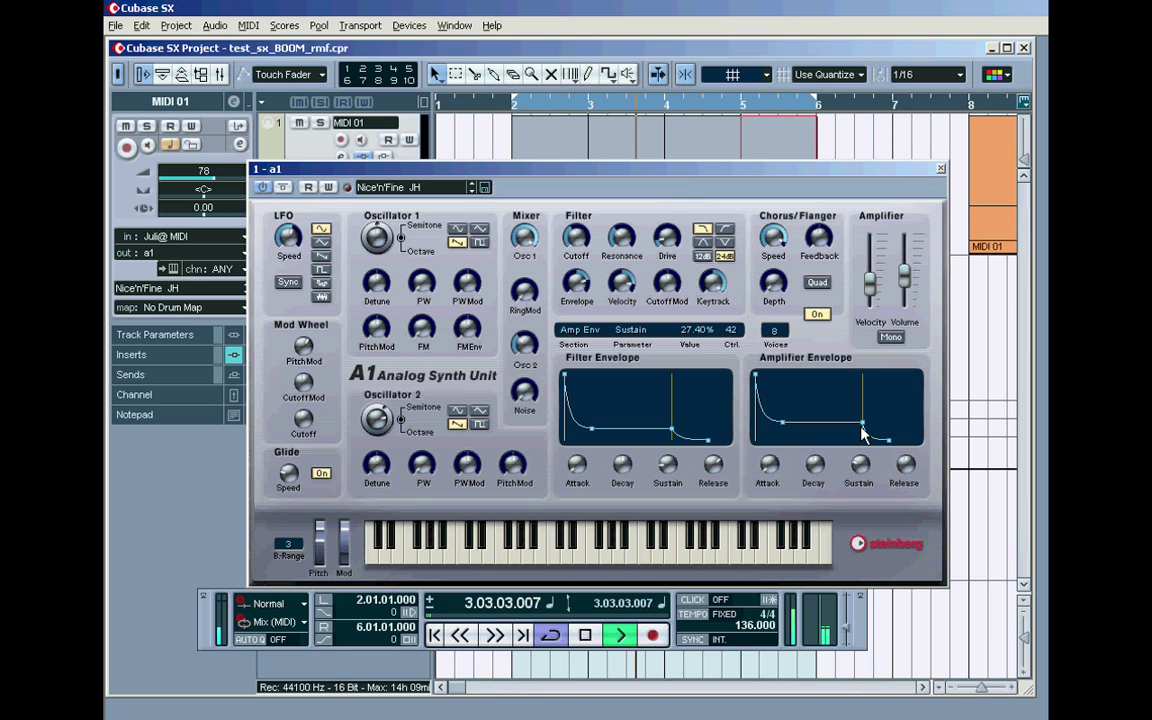
{"action": "left_click_drag", "start_coordinate": [863, 432], "coordinate": [864, 440]}
{"action": "left_click_drag", "start_coordinate": [575, 231], "coordinate": [574, 236]}
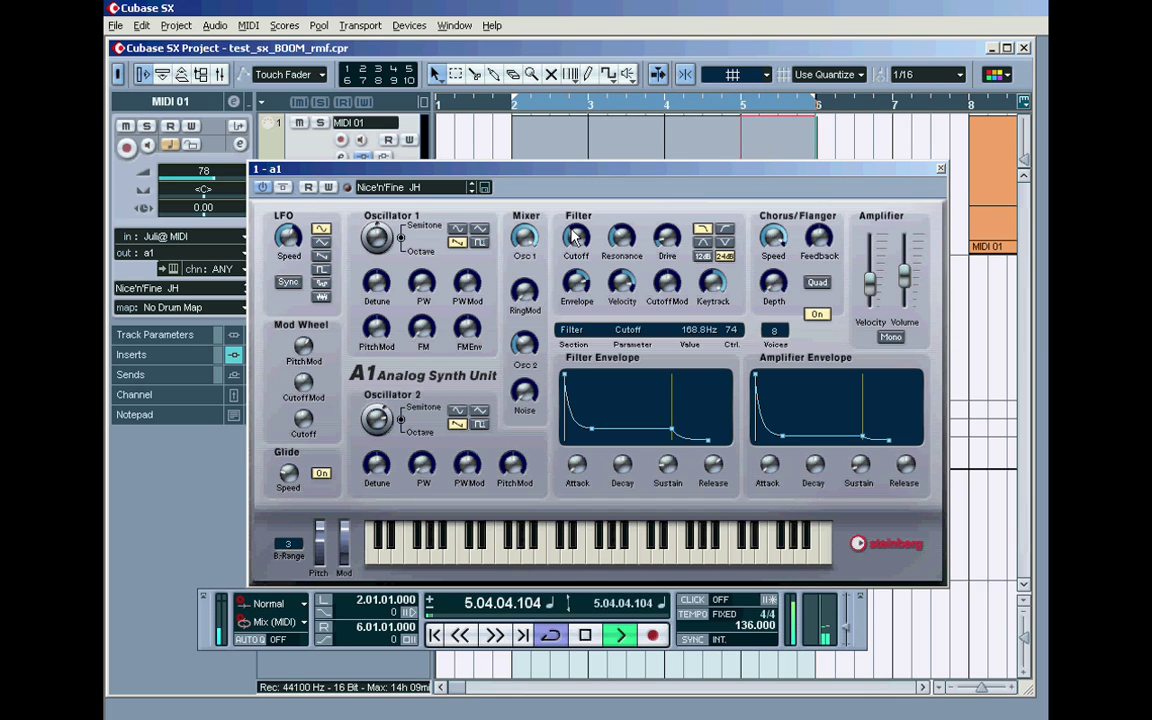
{"action": "left_click_drag", "start_coordinate": [783, 437], "coordinate": [797, 443]}
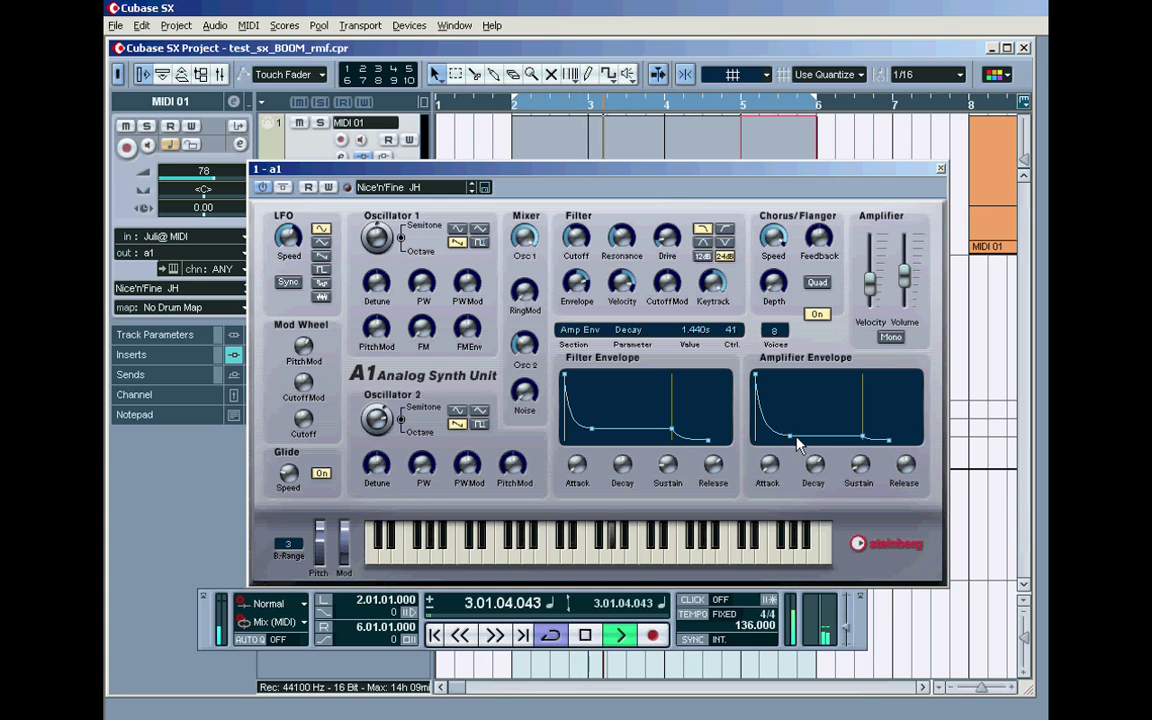
{"action": "left_click_drag", "start_coordinate": [578, 236], "coordinate": [577, 234]}
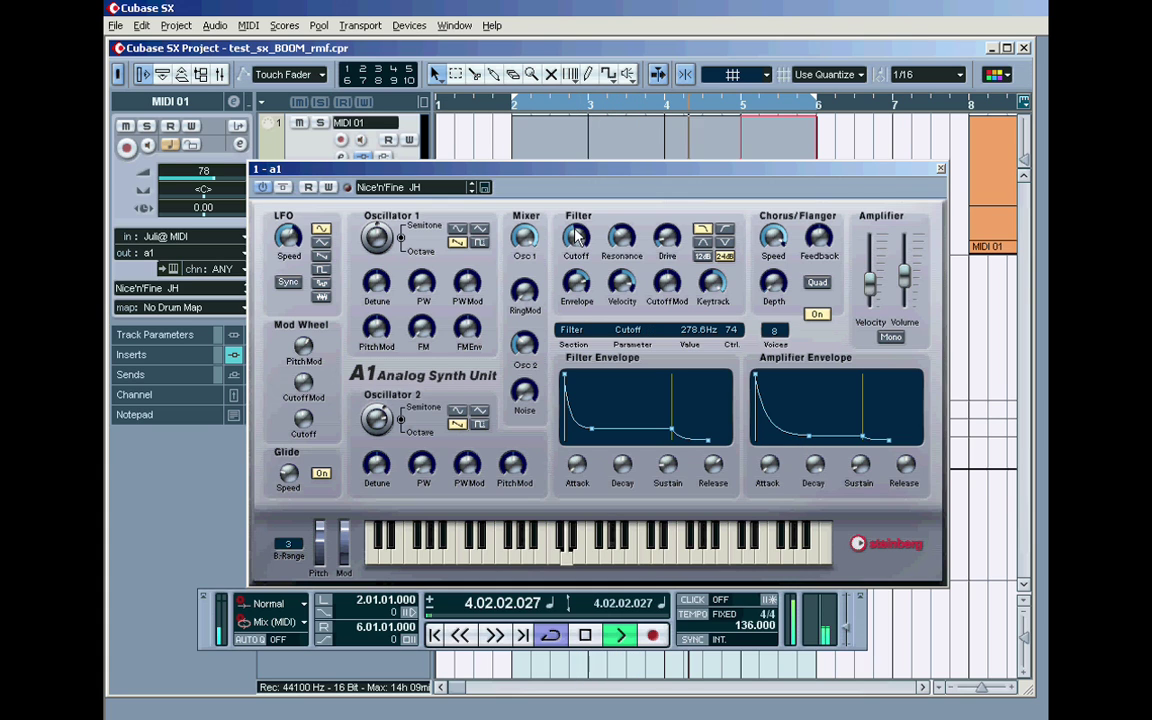
Step: Close the A1 synth and stop playback, moving the Arpache 5 window up over the MIDI 02 parts
{"action": "left_click", "coordinate": [941, 173]}
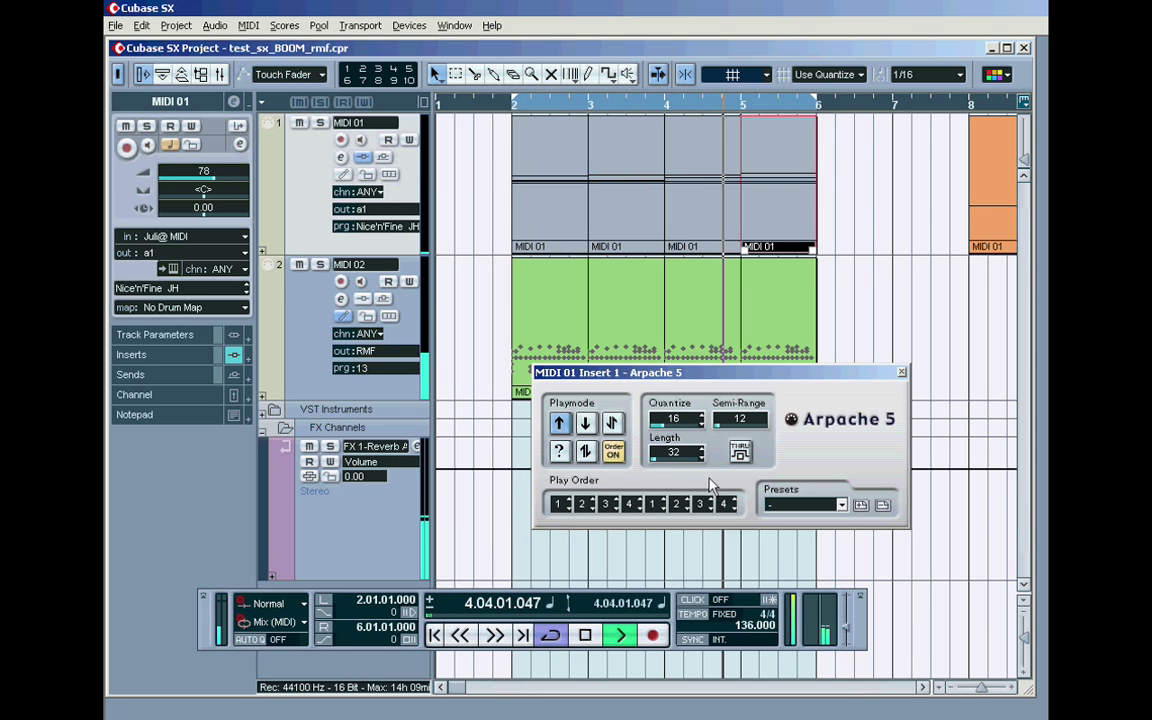
{"action": "key", "text": "space"}
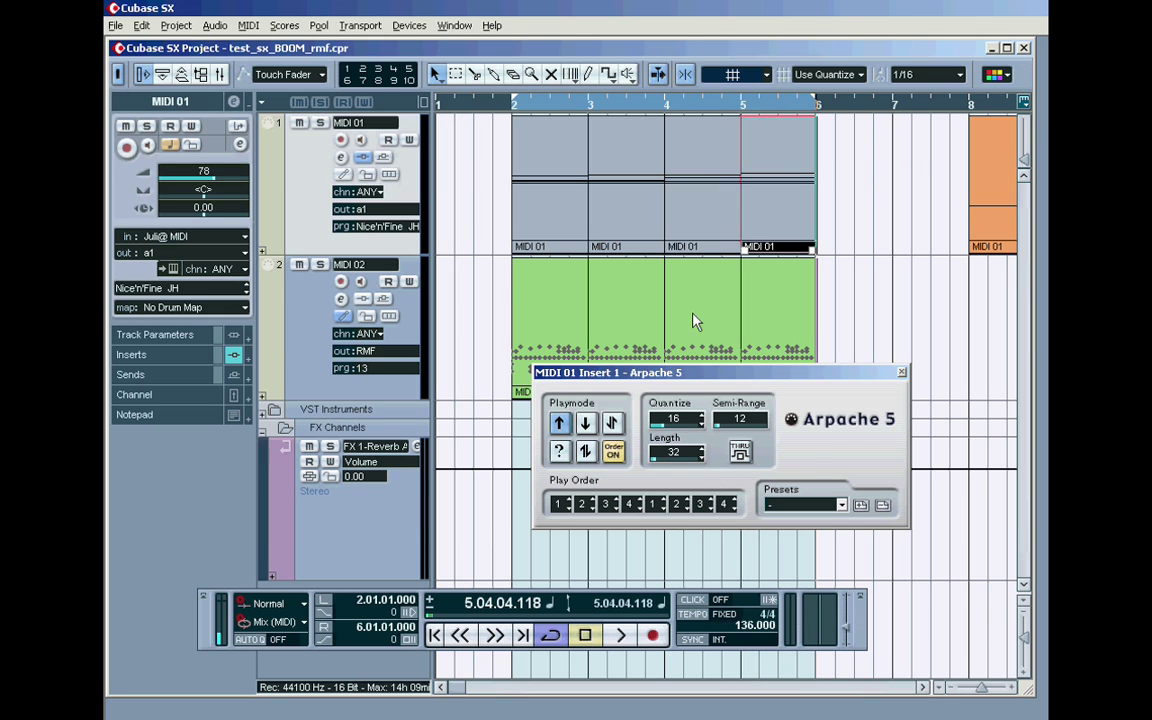
{"action": "left_click_drag", "start_coordinate": [741, 376], "coordinate": [736, 288]}
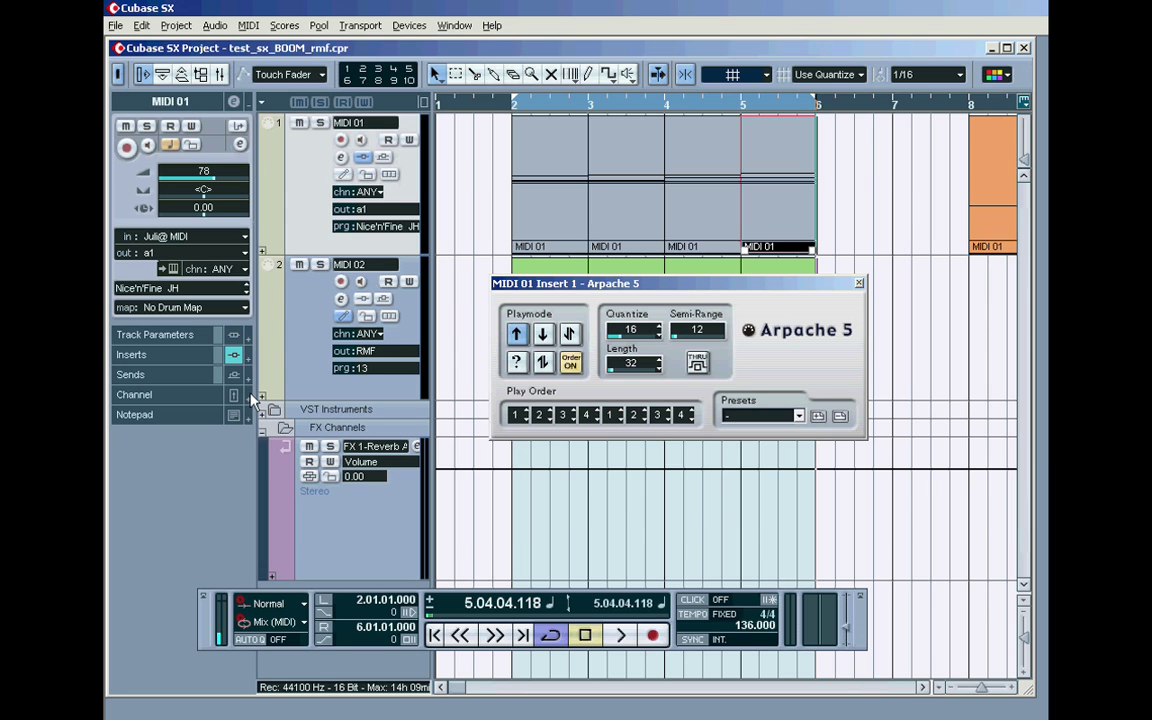
Step: Show the channel fader of the FX 1-Reverb A track and collapse the FX Channels folder
{"action": "left_click", "coordinate": [355, 512]}
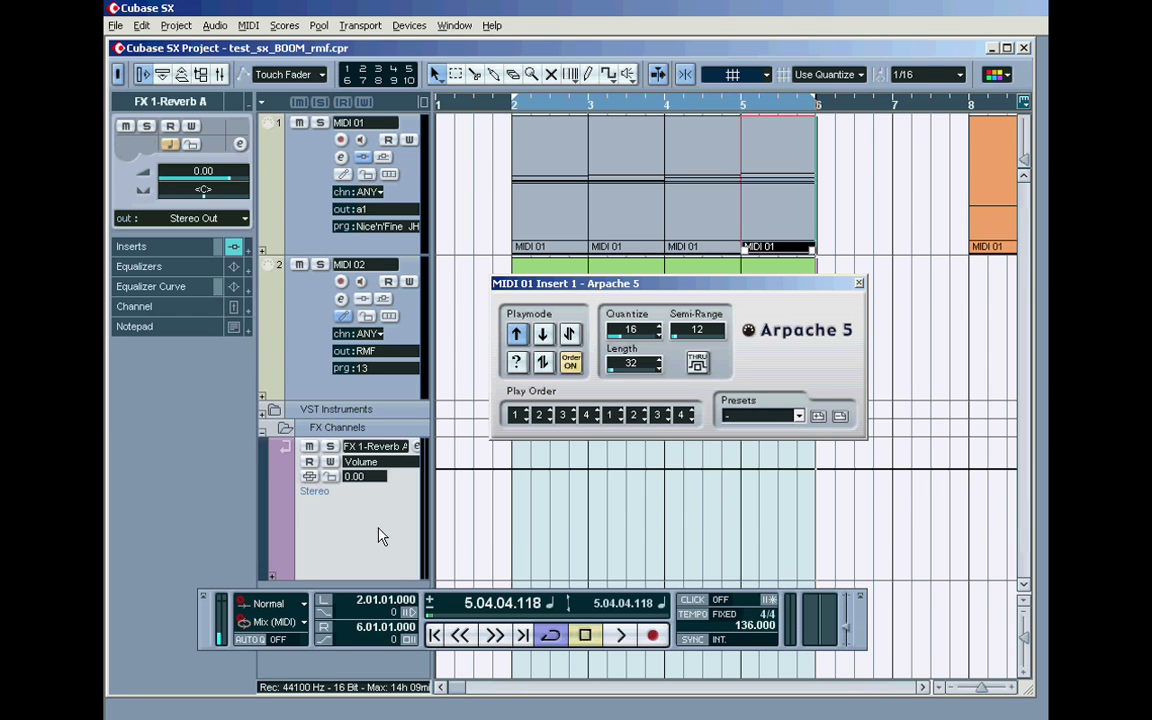
{"action": "left_click", "coordinate": [247, 309]}
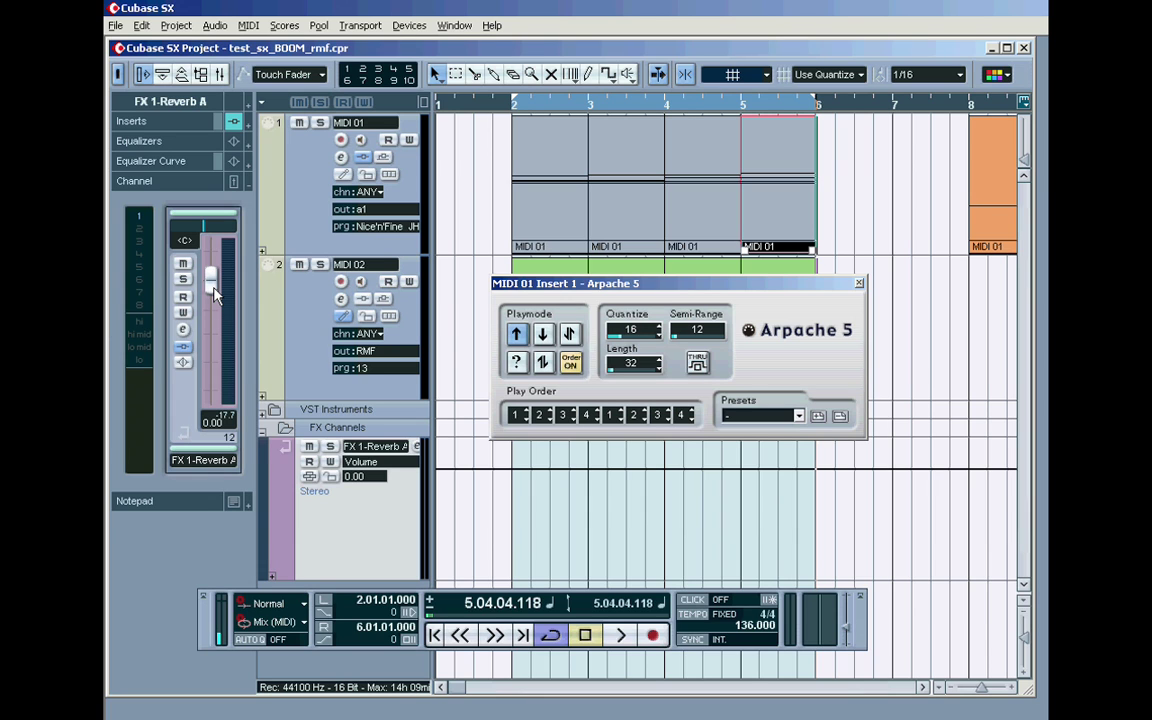
{"action": "left_click", "coordinate": [262, 431]}
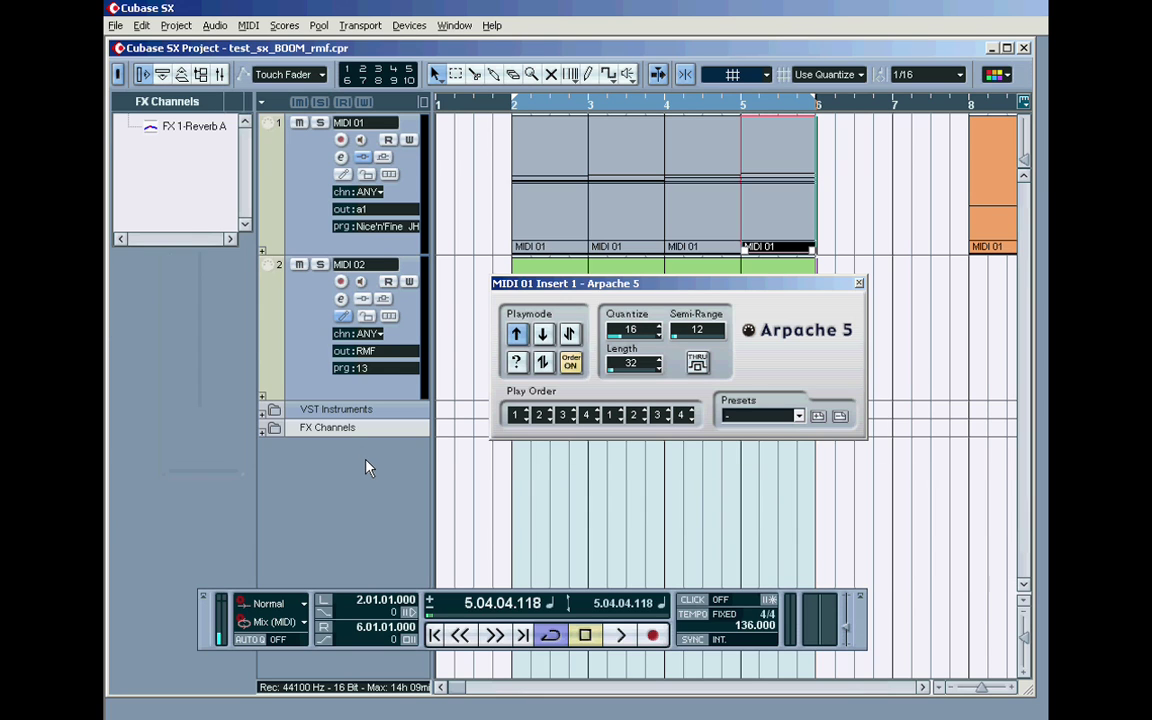
Step: Select the A1 L output of the a1 VST instrument, show its channel fader and lower the level slightly
{"action": "left_click", "coordinate": [330, 411]}
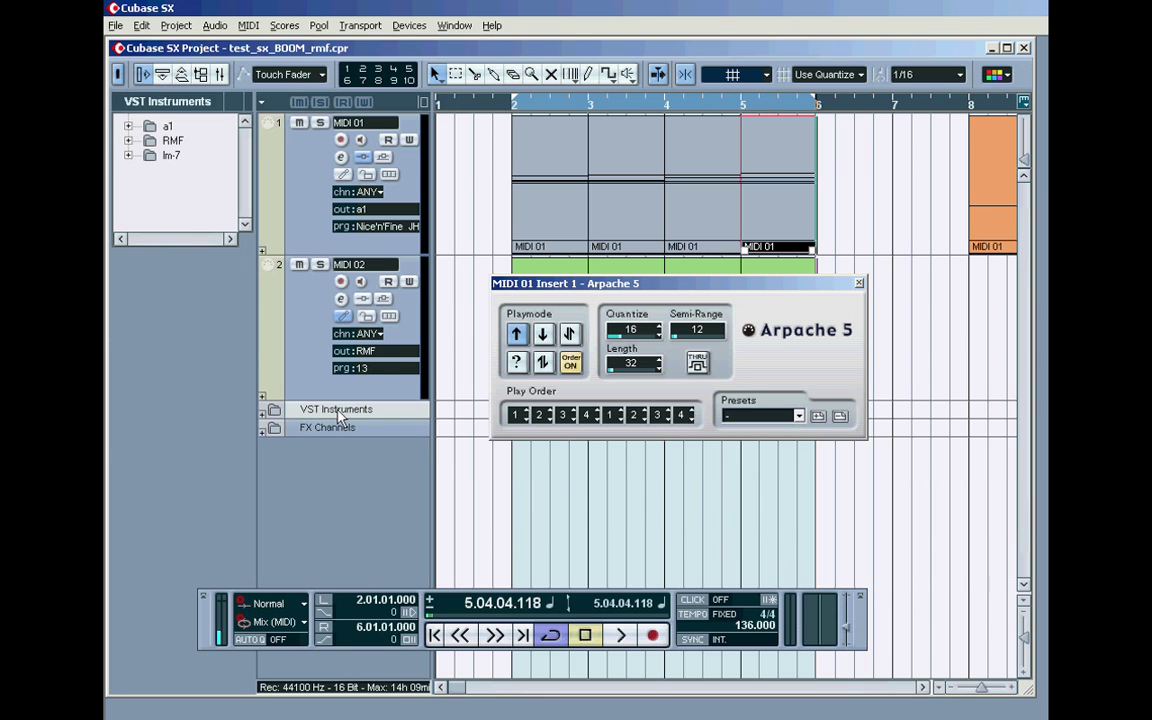
{"action": "left_click", "coordinate": [150, 128]}
{"action": "left_click", "coordinate": [128, 126]}
{"action": "left_click", "coordinate": [192, 155]}
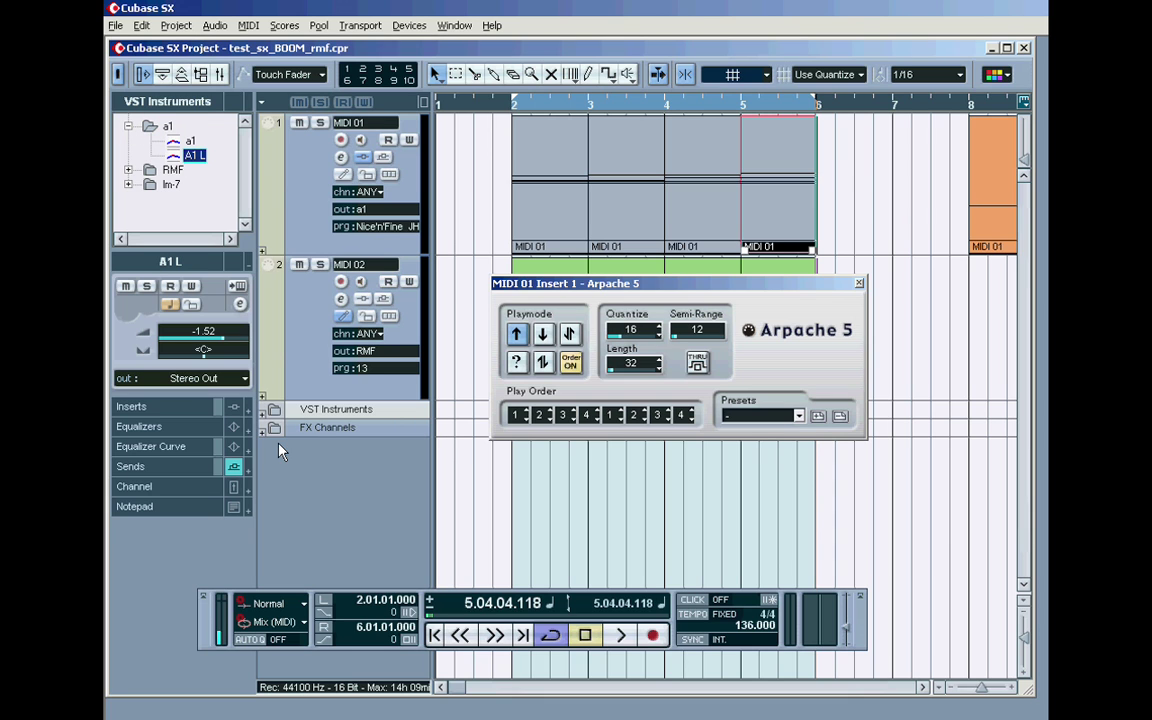
{"action": "left_click", "coordinate": [214, 486]}
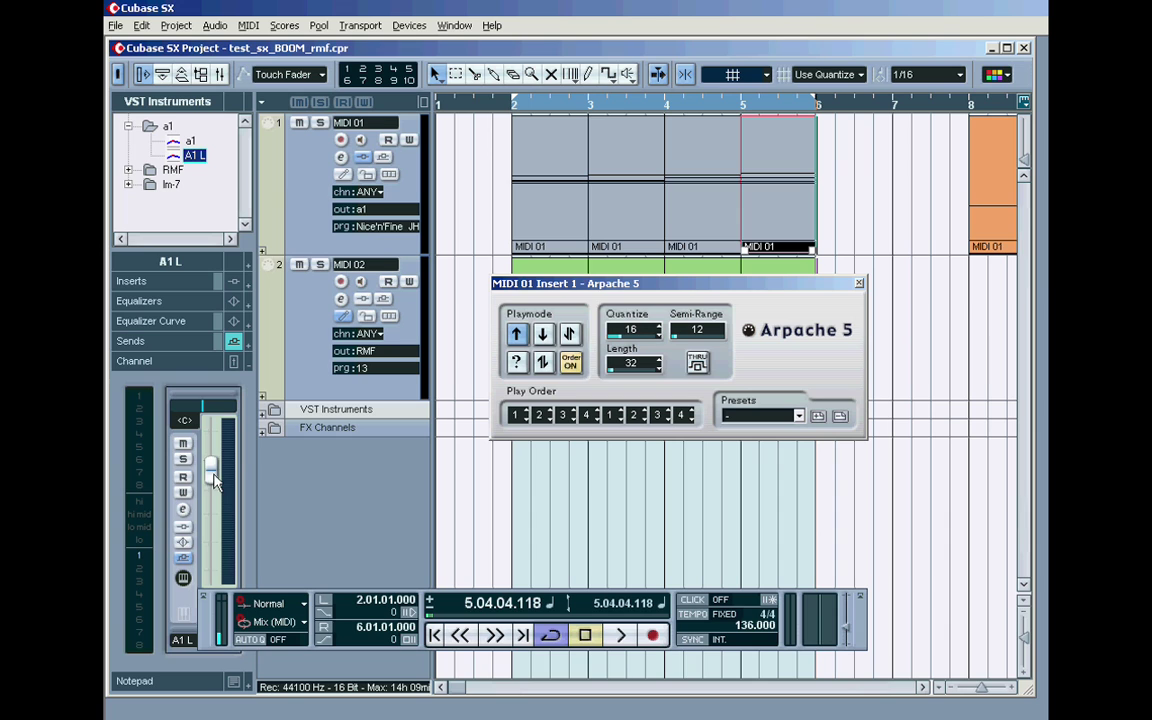
Step: Play the loop while moving the Arpache 5 window below the notes of the MIDI 02 parts, and stop playback
{"action": "left_click", "coordinate": [620, 634]}
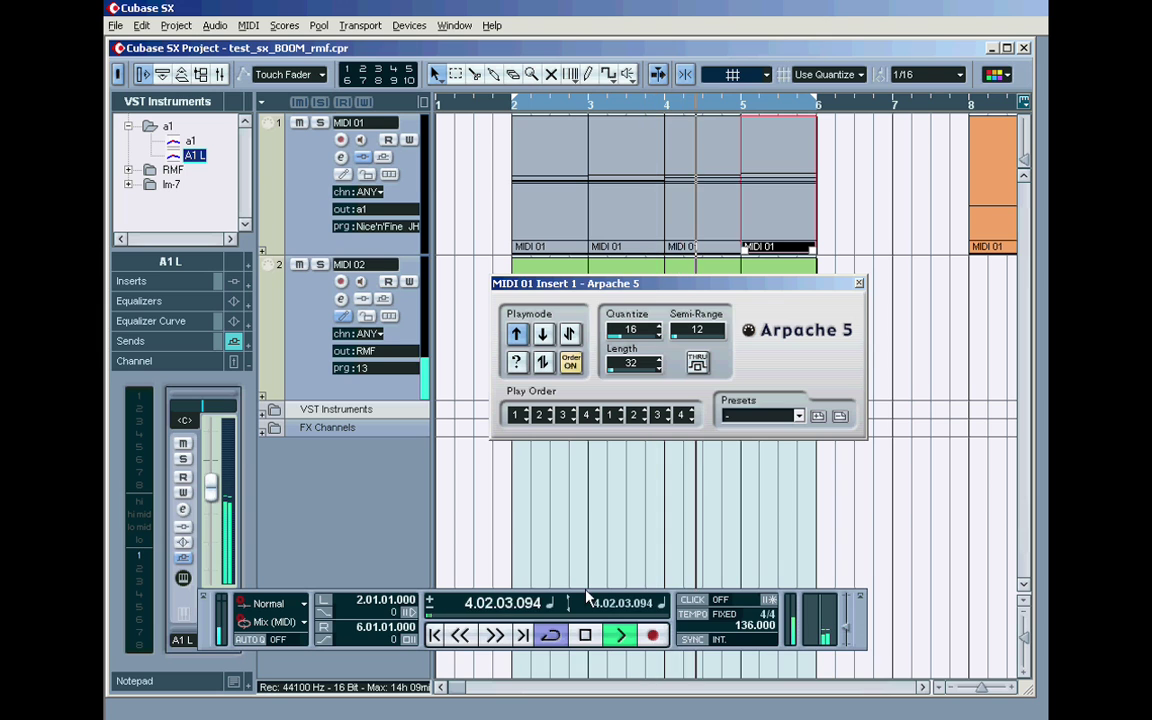
{"action": "left_click_drag", "start_coordinate": [646, 288], "coordinate": [641, 401]}
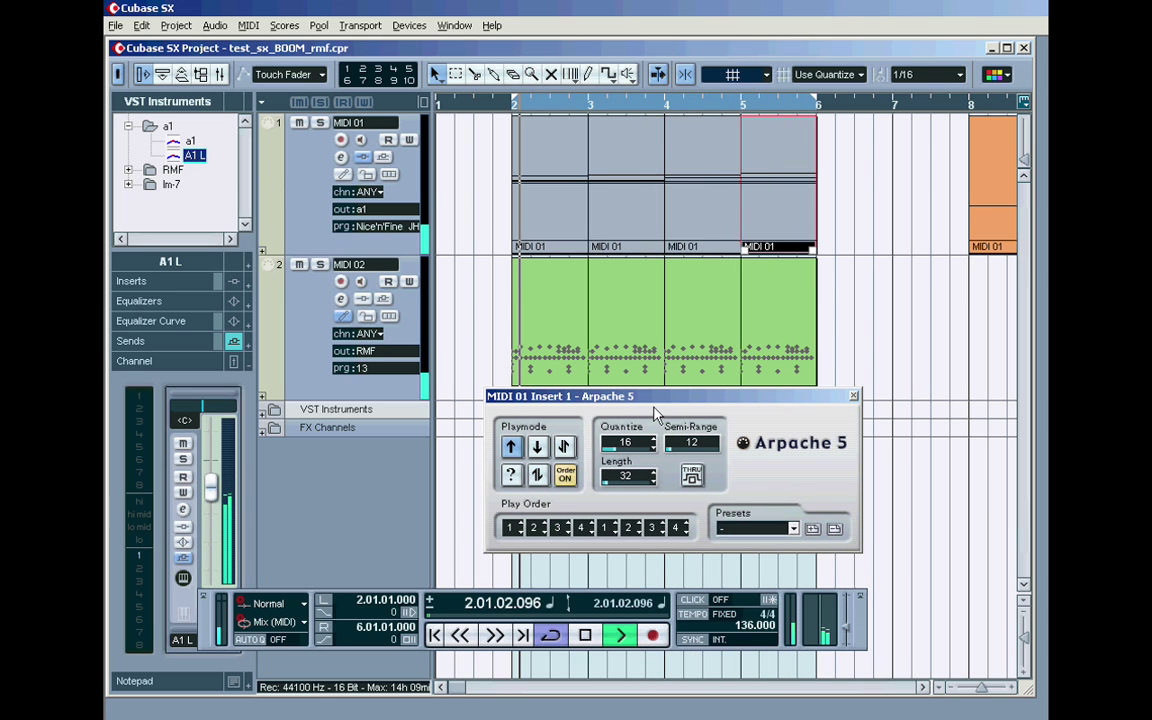
{"action": "left_click", "coordinate": [588, 637]}
Step: Set the Arpache 5 note length to 16 and audition the loop from 2.01.01.000
{"action": "left_click", "coordinate": [653, 479]}
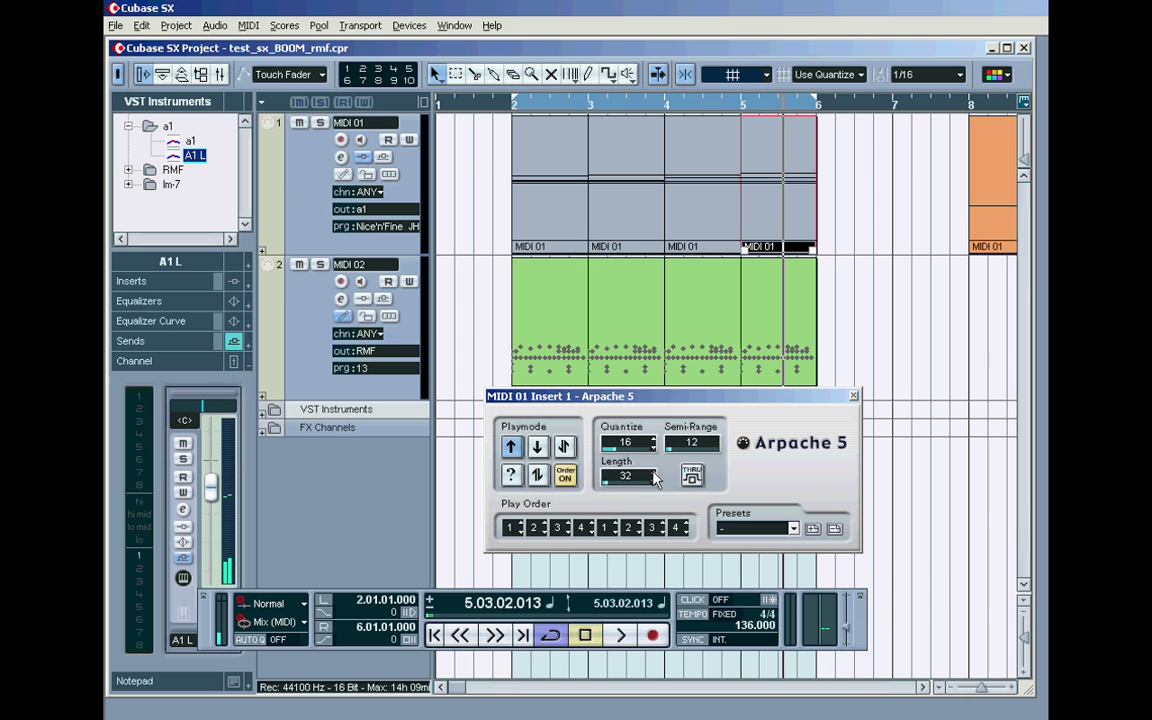
{"action": "left_click", "coordinate": [655, 479]}
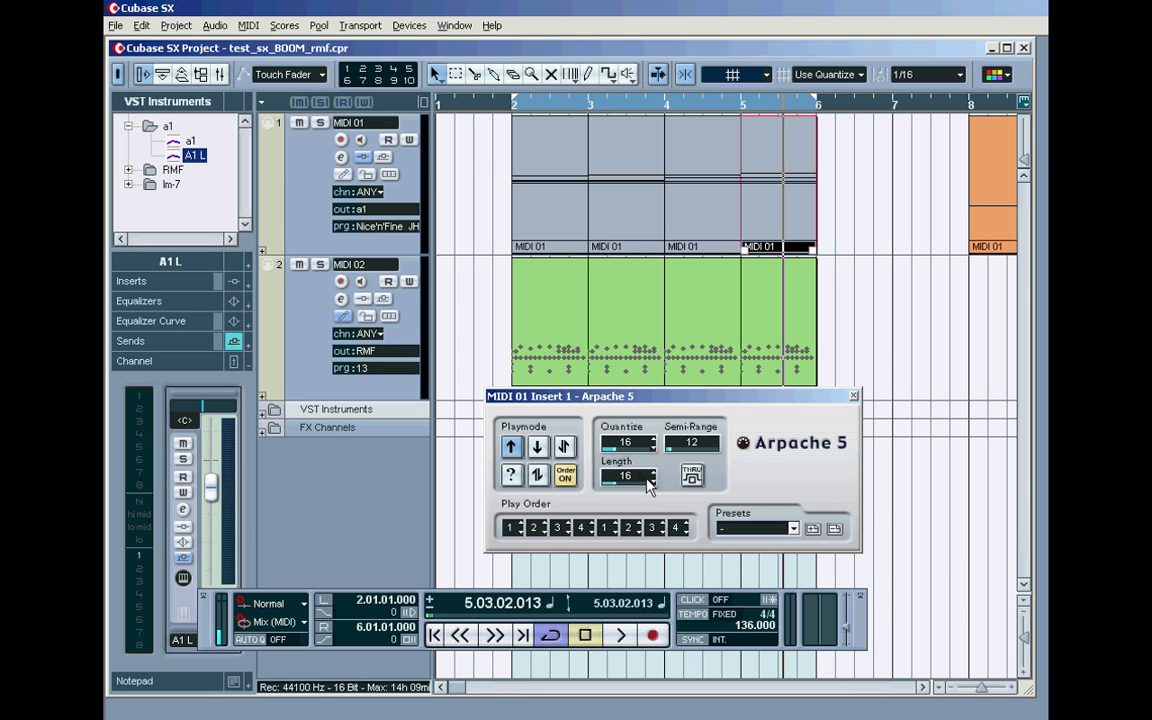
{"action": "left_click", "coordinate": [324, 601]}
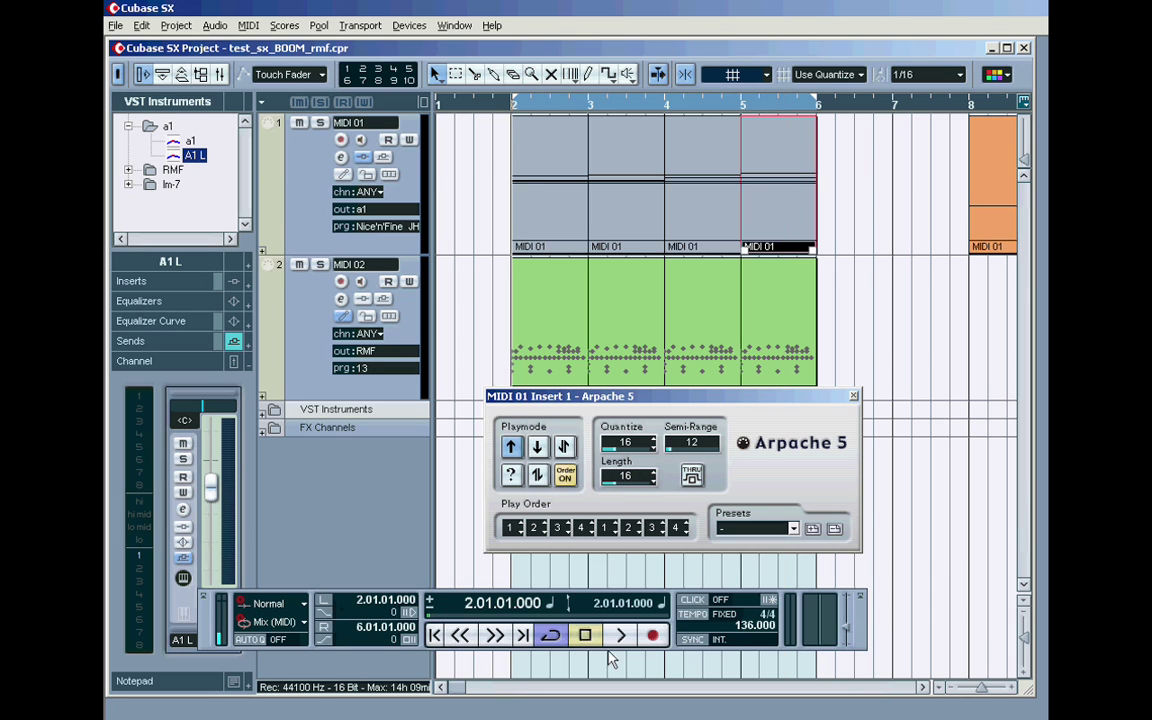
{"action": "key", "text": "space"}
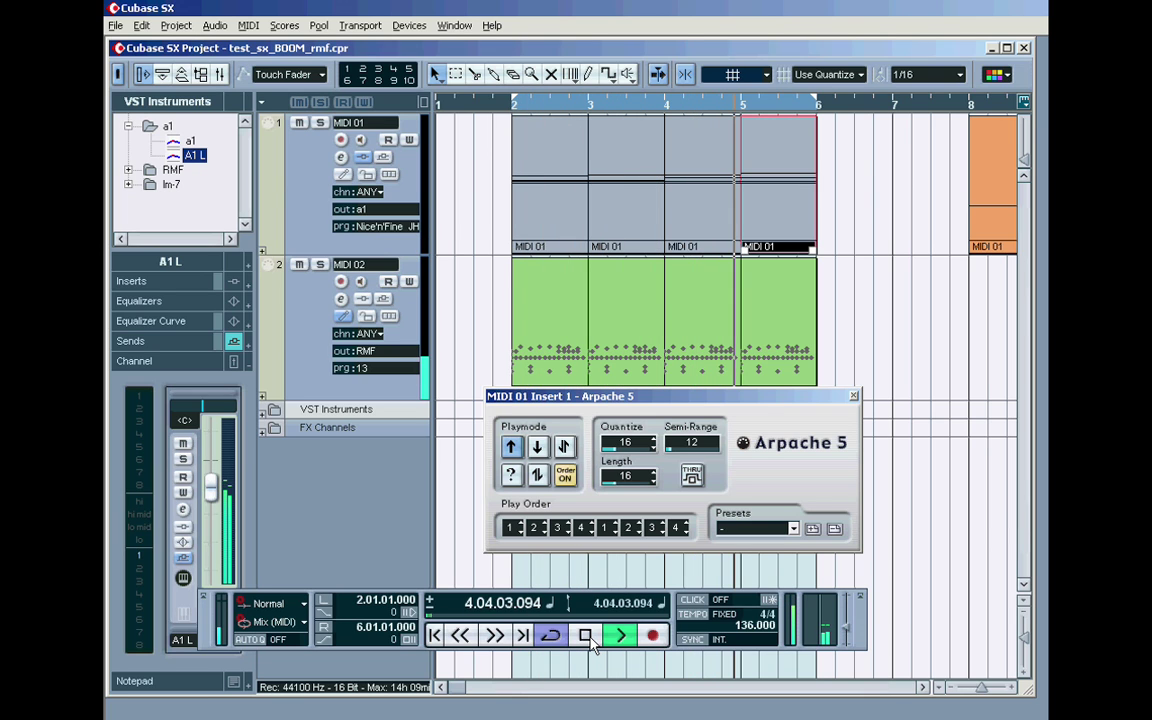
{"action": "left_click", "coordinate": [588, 636]}
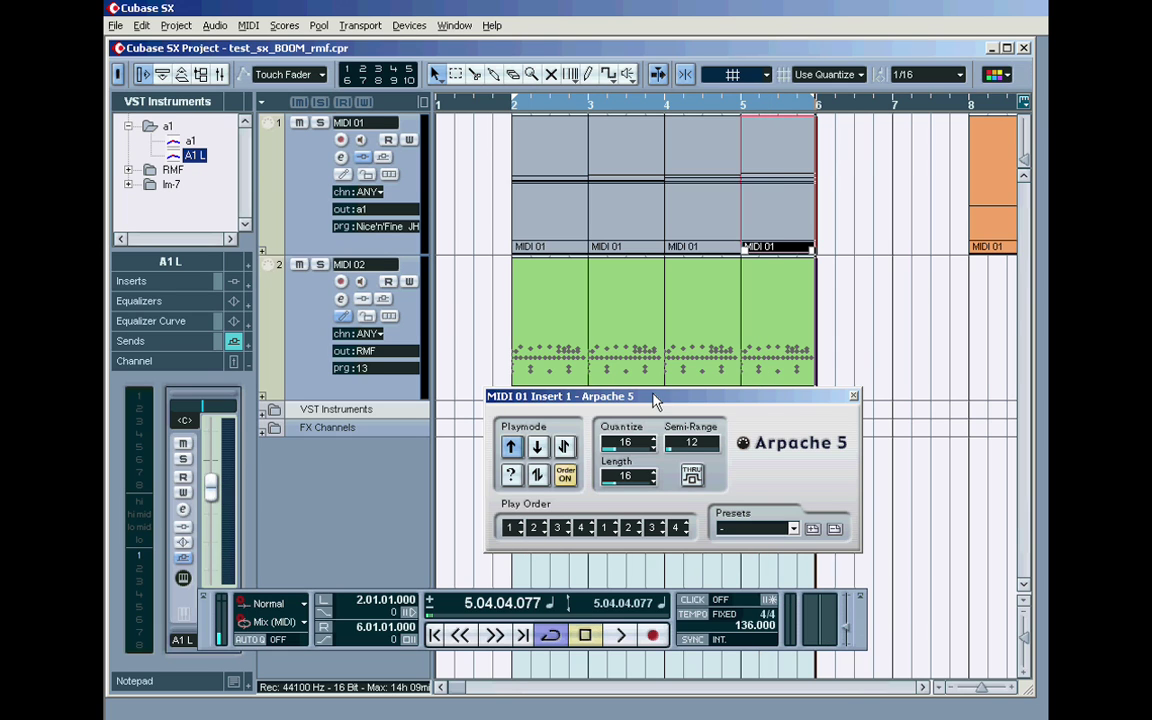
Step: Set the Arpache 5 play order to 1-4-2-3-1-4-2-3, play the loop and stop it
{"action": "left_click_drag", "start_coordinate": [670, 396], "coordinate": [688, 335]}
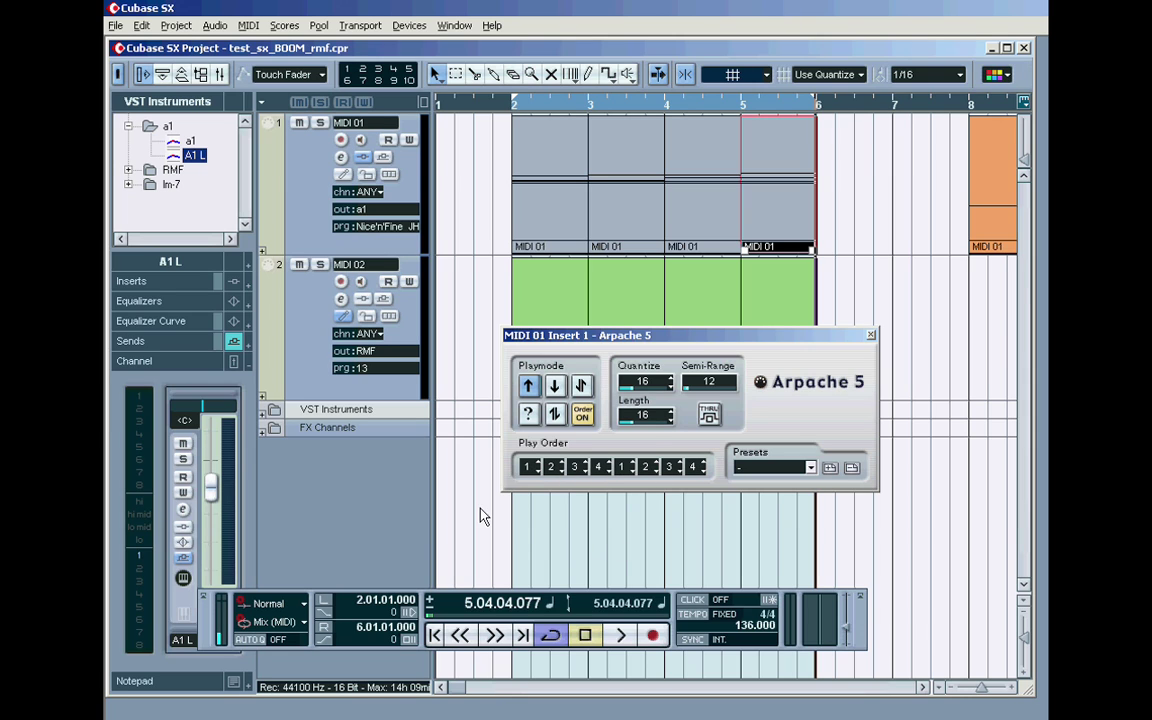
{"action": "left_click", "coordinate": [563, 463]}
{"action": "left_click", "coordinate": [610, 464]}
{"action": "left_click", "coordinate": [656, 463]}
{"action": "left_click", "coordinate": [656, 463]}
{"action": "left_click", "coordinate": [622, 636]}
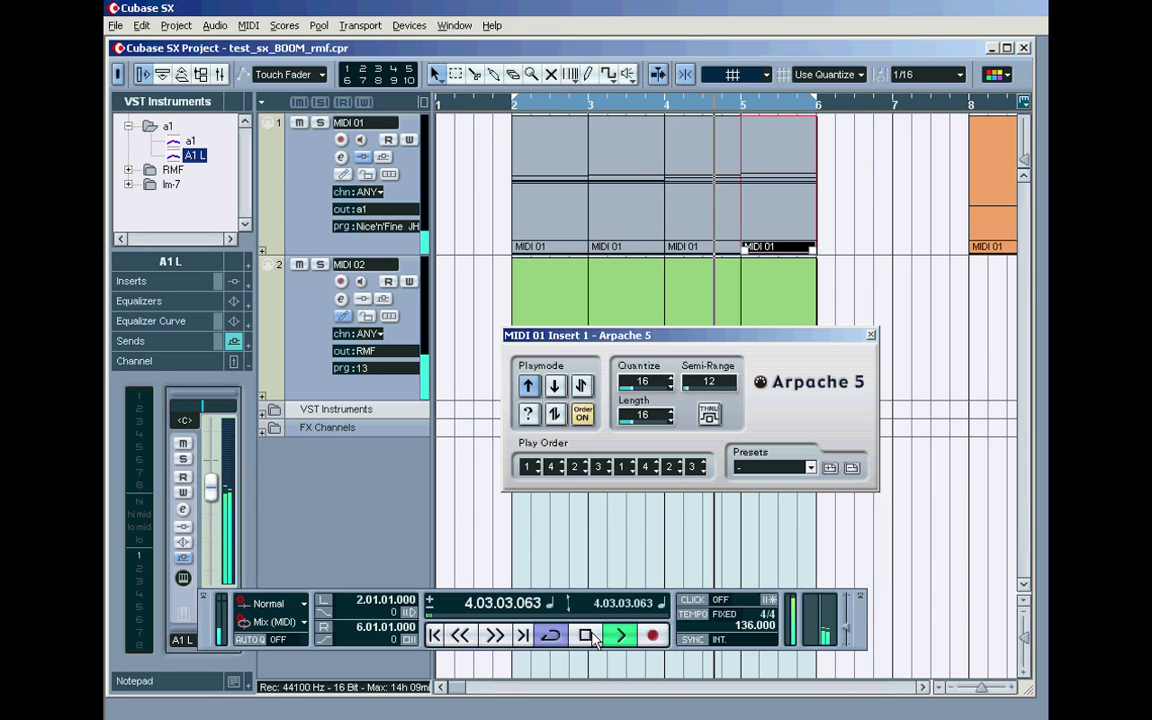
{"action": "left_click", "coordinate": [590, 637]}
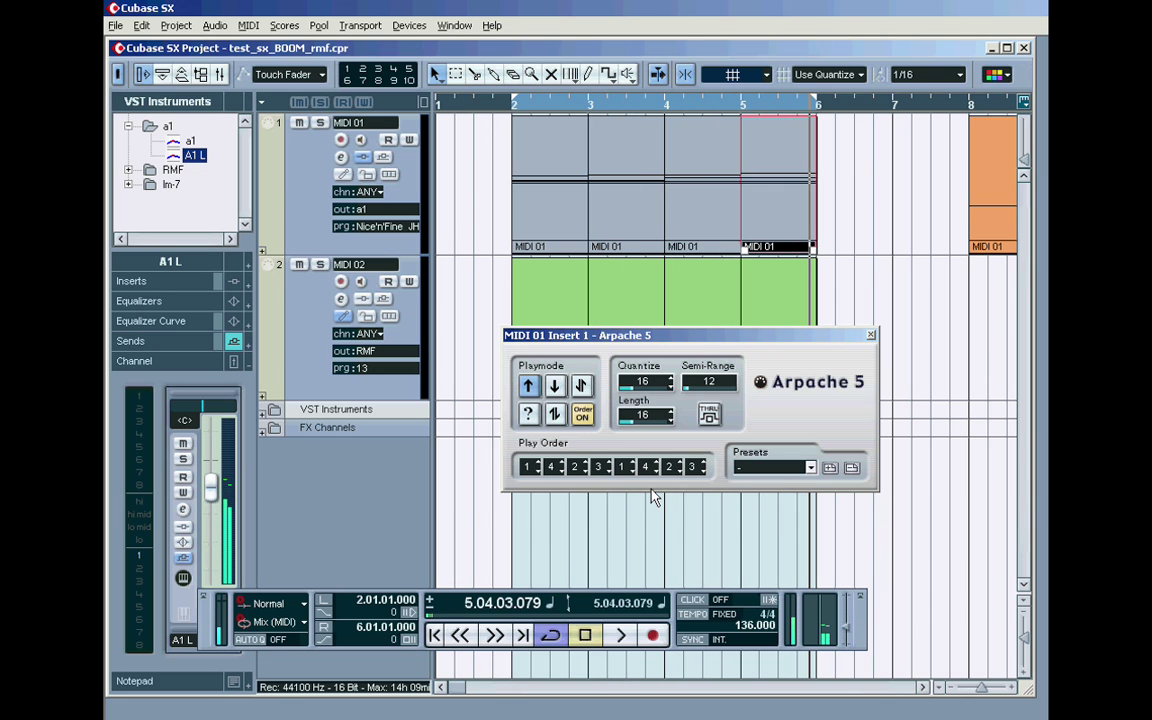
Step: Set the Arpache 5 note length to dotted 32 and play the loop from 2.01.01.000, stopping in bar 3
{"action": "left_click", "coordinate": [671, 420]}
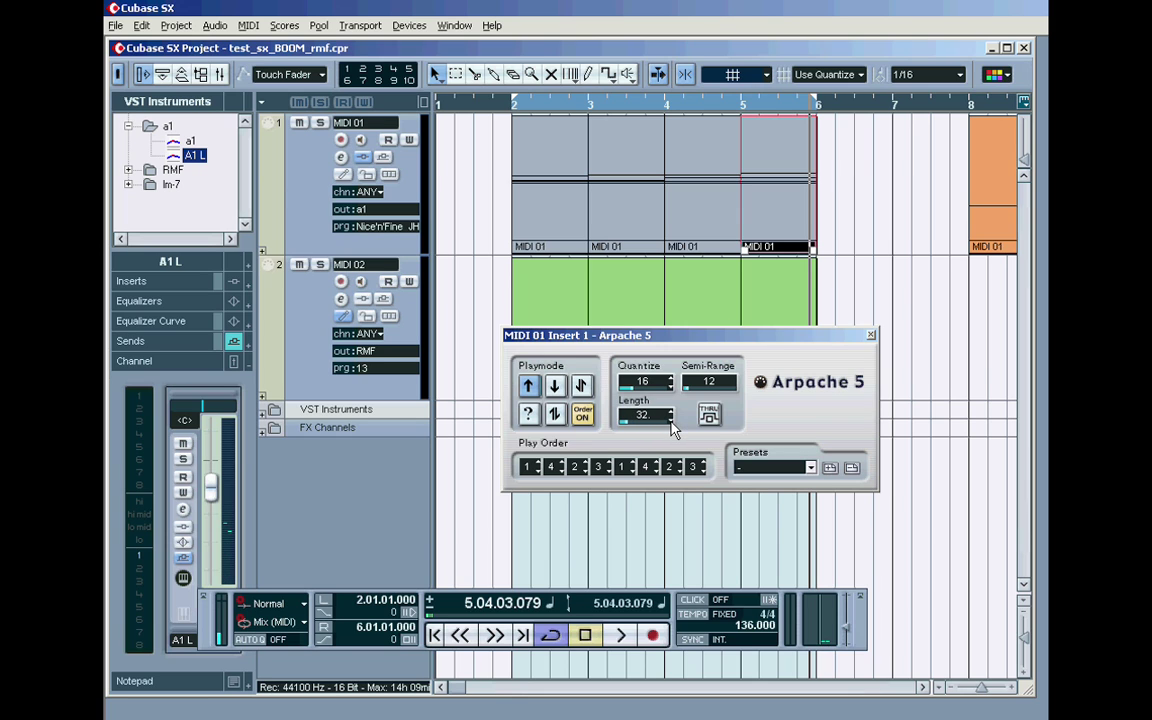
{"action": "left_click", "coordinate": [327, 602]}
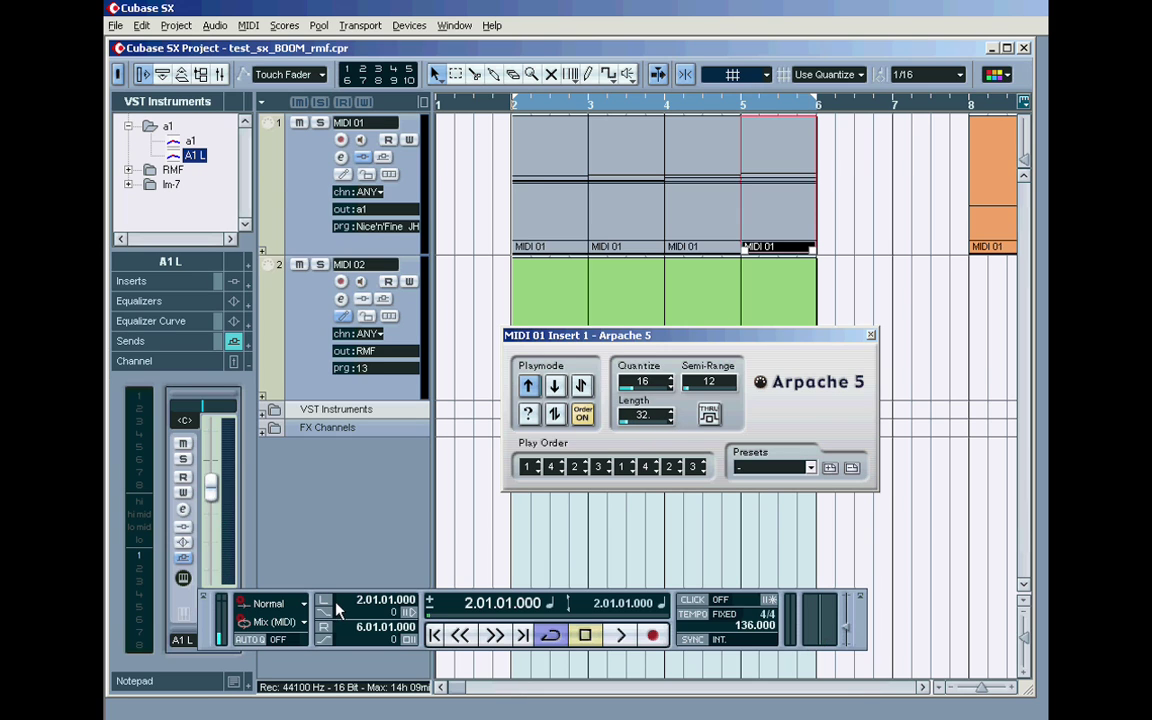
{"action": "left_click", "coordinate": [620, 637]}
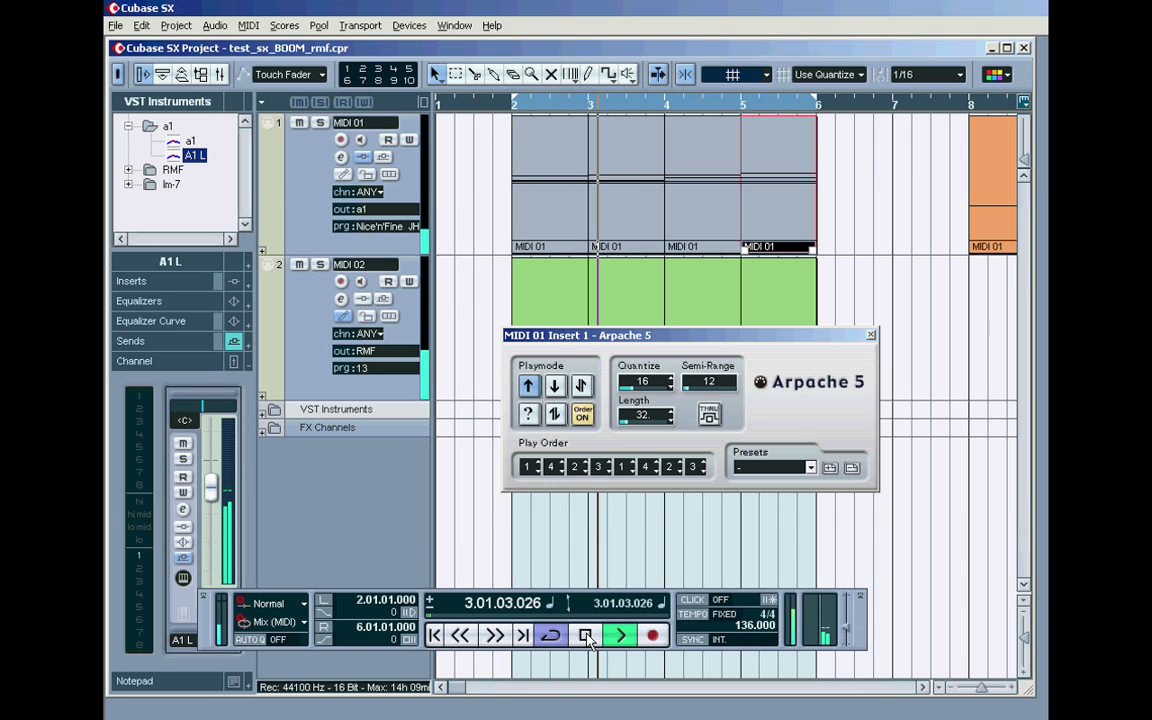
{"action": "left_click", "coordinate": [587, 637]}
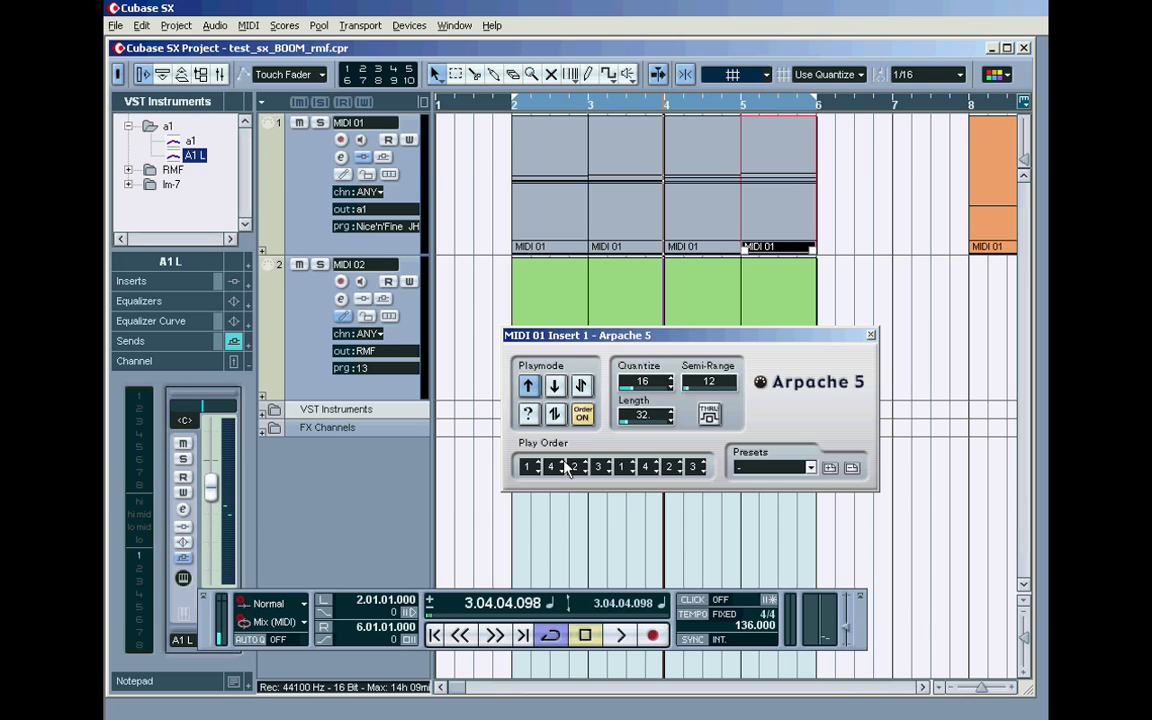
Step: Change the Arpache 5 play order to 1-3-4-2-1-3-4-2 and start playback from 2.01.01.000
{"action": "left_click", "coordinate": [561, 470]}
{"action": "left_click", "coordinate": [587, 462]}
{"action": "left_click", "coordinate": [588, 461]}
{"action": "left_click", "coordinate": [611, 472]}
{"action": "left_click", "coordinate": [657, 472]}
{"action": "left_click", "coordinate": [681, 463]}
{"action": "left_click", "coordinate": [681, 463]}
{"action": "left_click", "coordinate": [702, 477]}
{"action": "left_click", "coordinate": [326, 601]}
{"action": "left_click", "coordinate": [617, 636]}
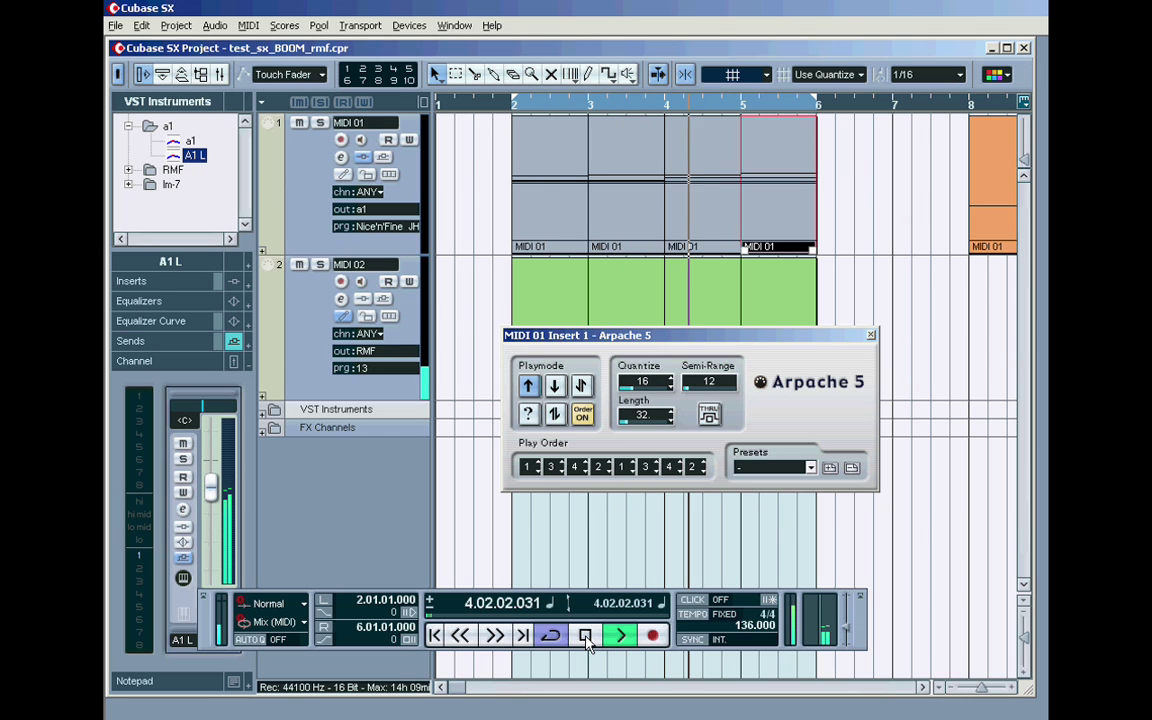
Step: Change the Arpache 5 play order to 2-4-1-3-2-4-1-3 while the loop keeps playing
{"action": "left_click", "coordinate": [538, 464]}
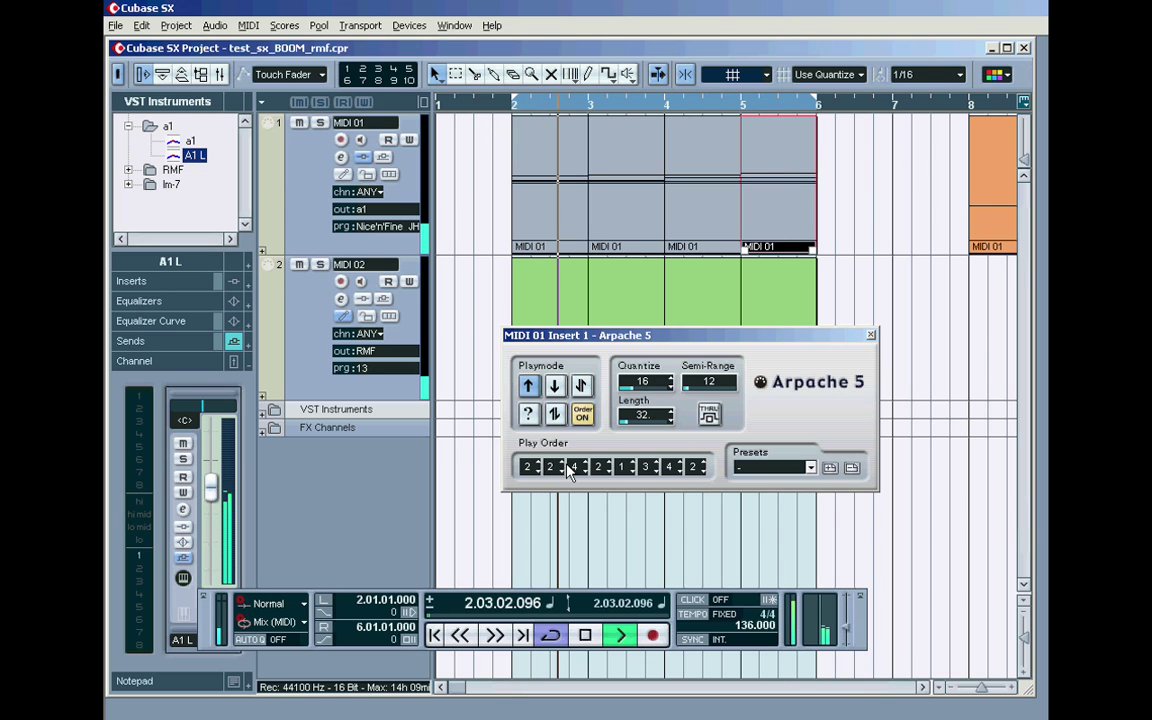
{"action": "left_click", "coordinate": [563, 463]}
{"action": "left_click", "coordinate": [586, 471]}
{"action": "left_click", "coordinate": [586, 471]}
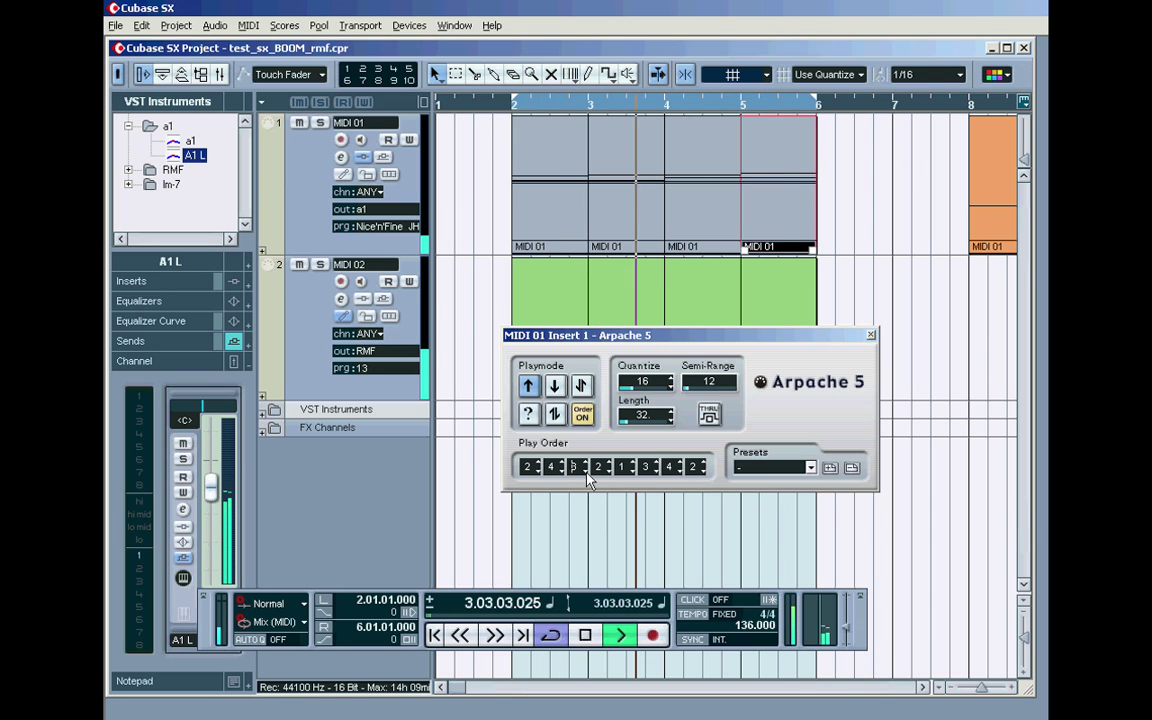
{"action": "left_click", "coordinate": [588, 471]}
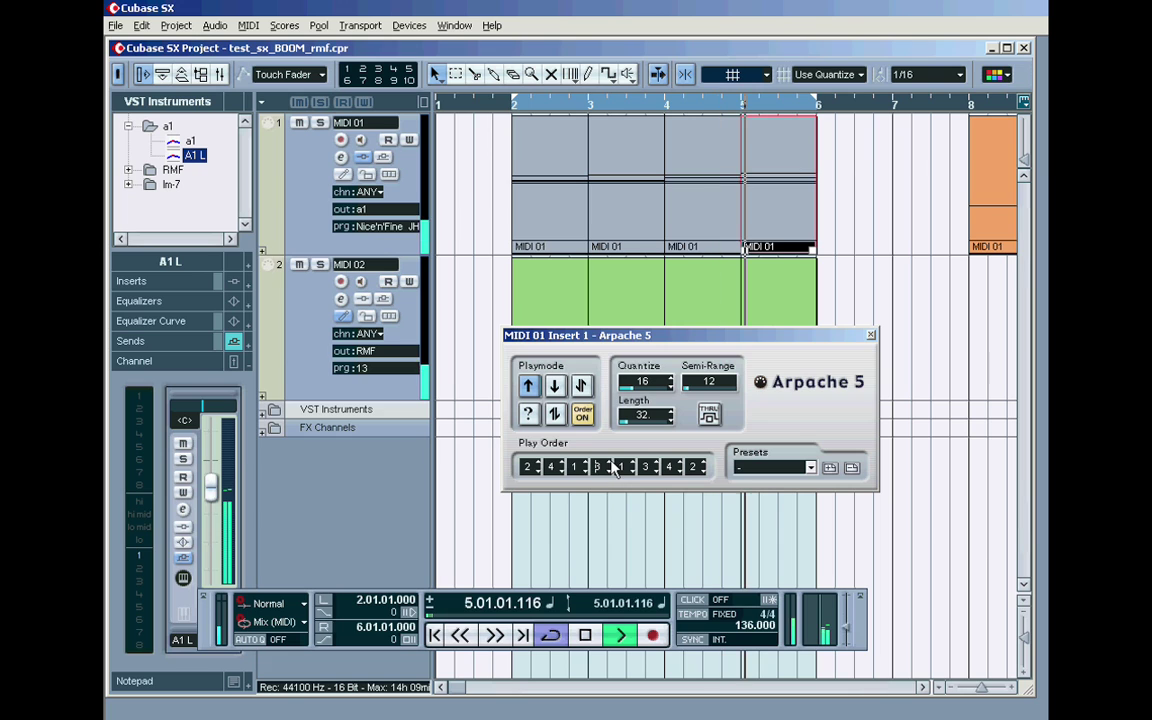
{"action": "left_click", "coordinate": [610, 463]}
{"action": "left_click", "coordinate": [629, 463]}
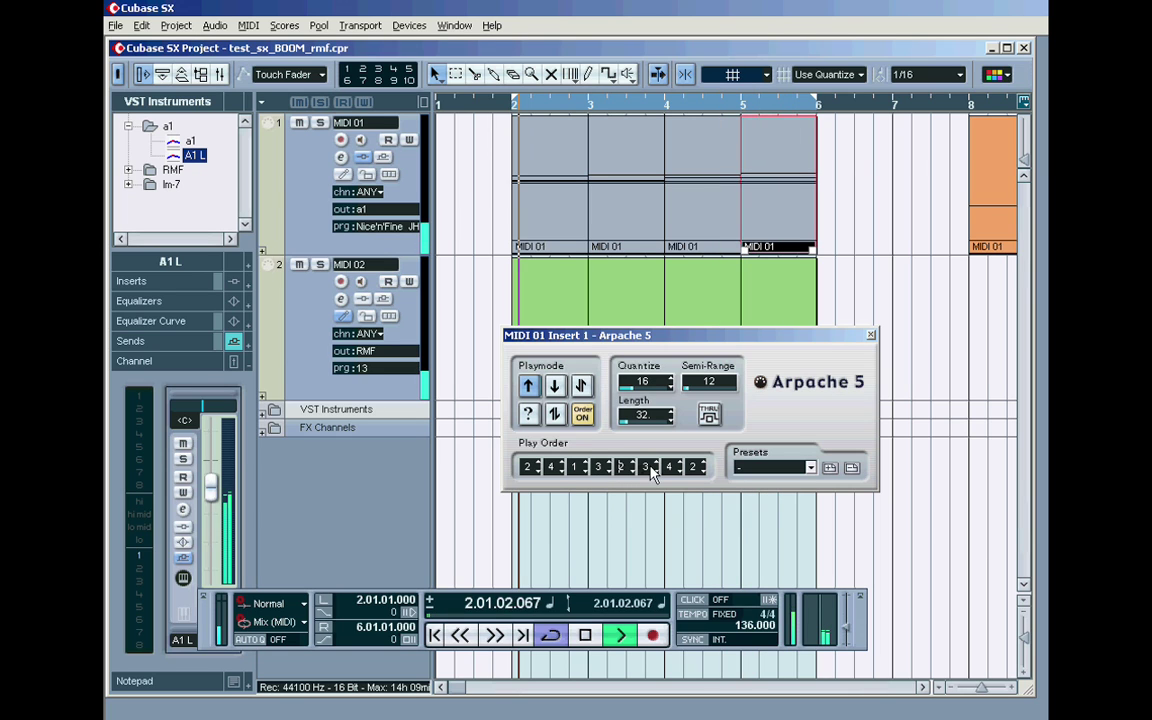
{"action": "left_click", "coordinate": [658, 463]}
{"action": "left_click", "coordinate": [681, 471]}
{"action": "left_click", "coordinate": [681, 471]}
{"action": "left_click", "coordinate": [681, 471]}
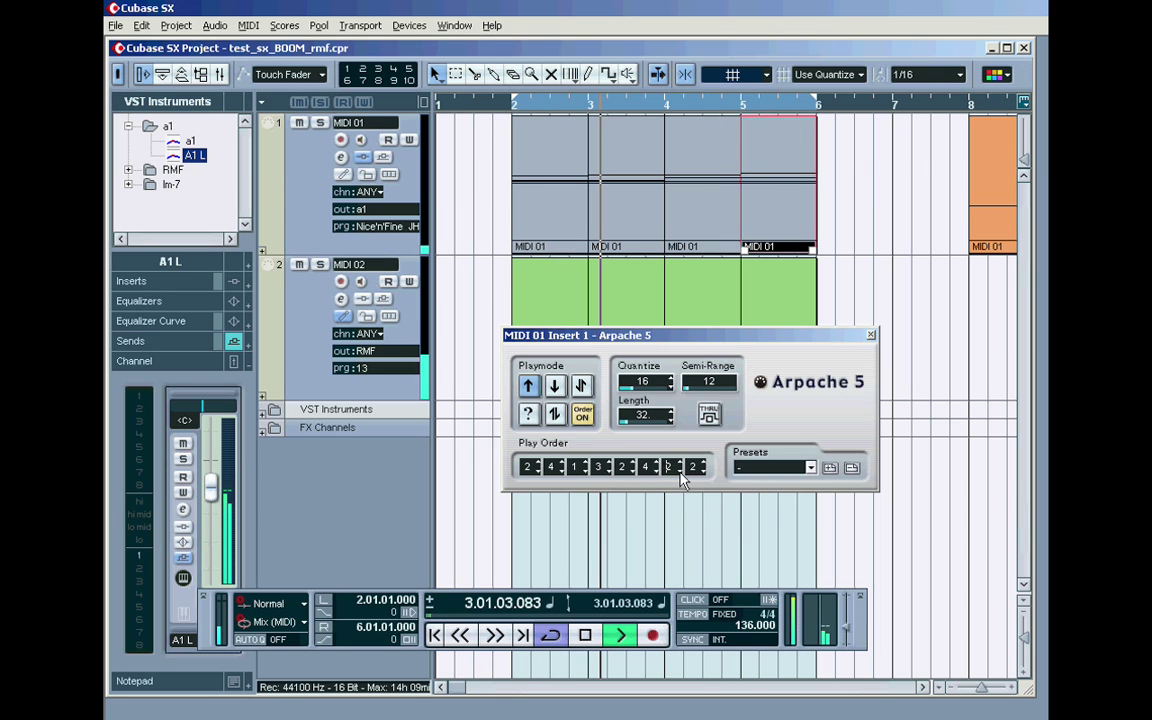
{"action": "left_click", "coordinate": [704, 463]}
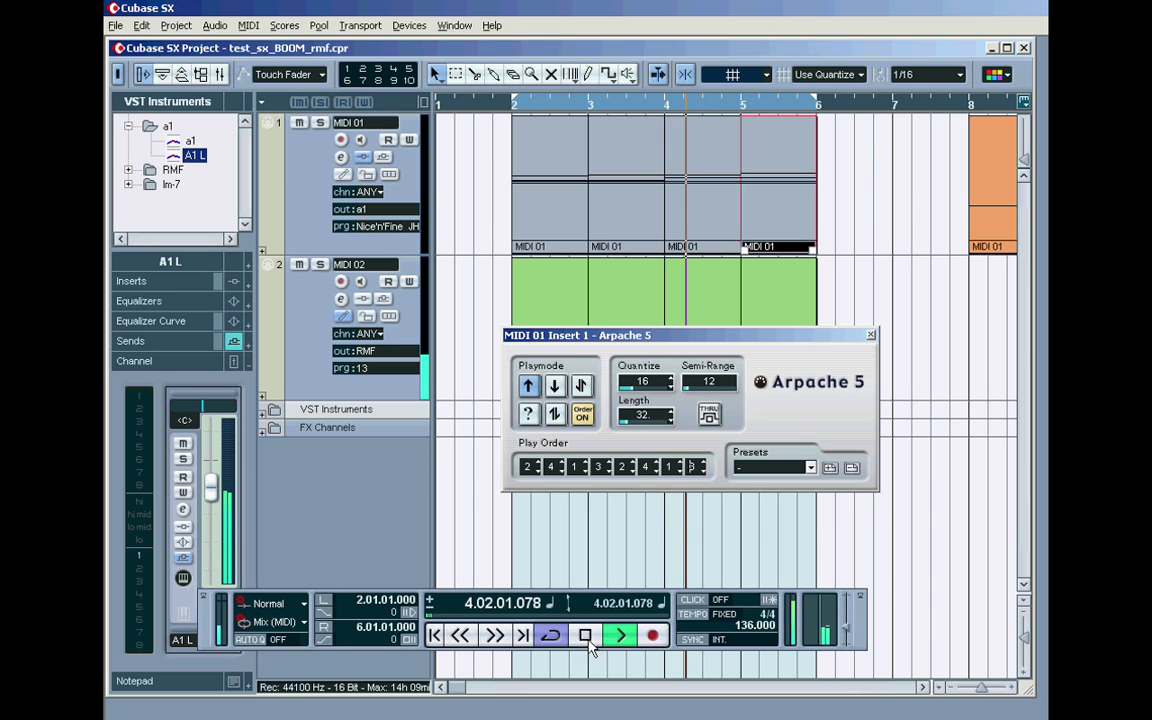
Step: Restart the loop from 2.01.01.000 to audition the new play order, and stop playback
{"action": "left_click", "coordinate": [586, 634]}
{"action": "left_click", "coordinate": [323, 601]}
{"action": "left_click", "coordinate": [621, 636]}
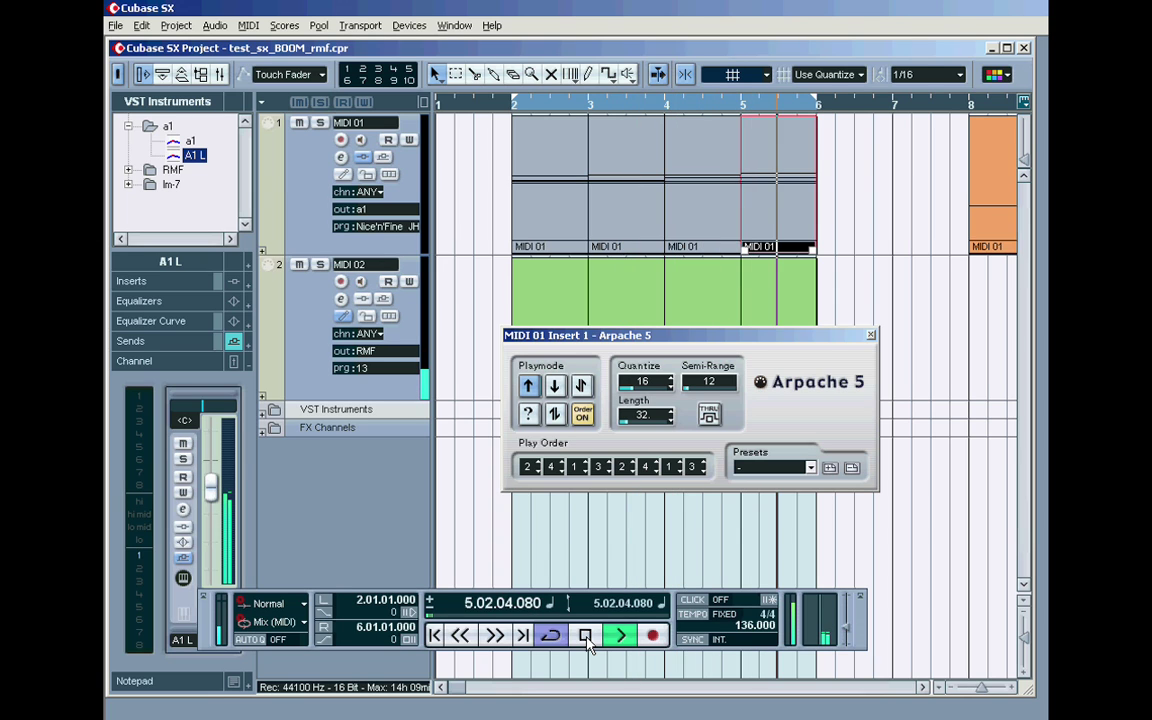
{"action": "left_click", "coordinate": [586, 637]}
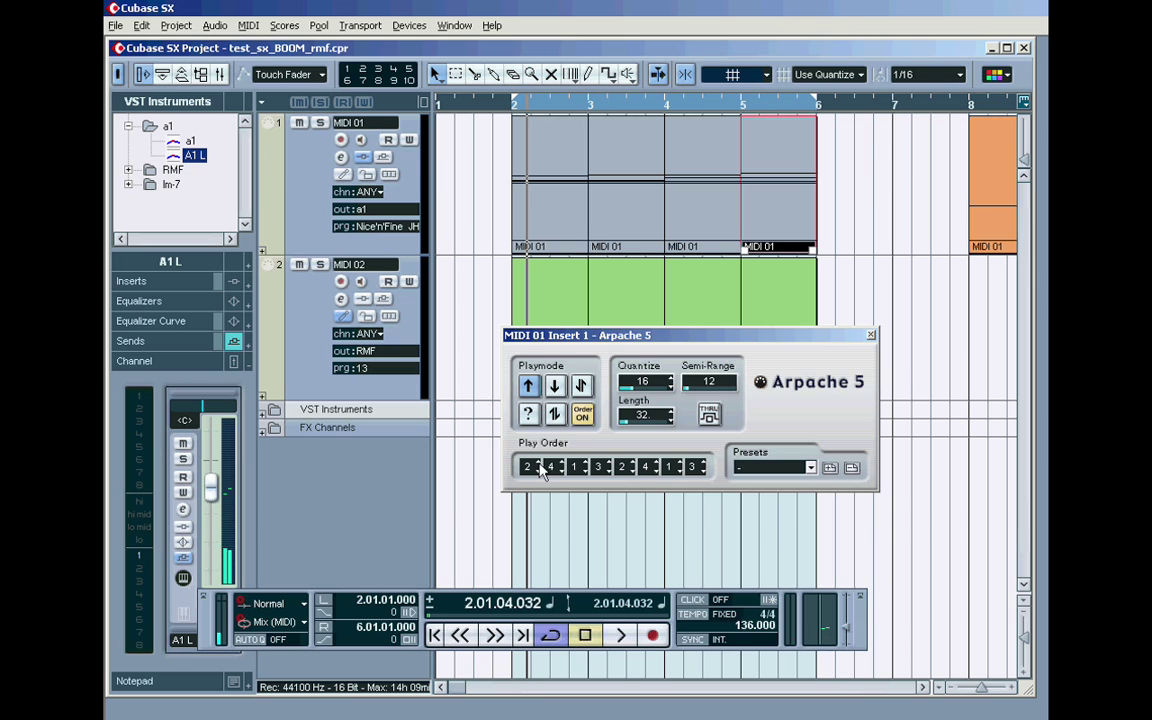
Step: Set the Arpache 5 play order to 4-2-3-1-4-2-3-1 and start playback from 2.01.01.000
{"action": "left_click", "coordinate": [539, 463]}
{"action": "left_click", "coordinate": [539, 463]}
{"action": "left_click", "coordinate": [561, 471]}
{"action": "left_click", "coordinate": [586, 464]}
{"action": "left_click", "coordinate": [586, 464]}
{"action": "left_click", "coordinate": [608, 471]}
{"action": "left_click", "coordinate": [608, 471]}
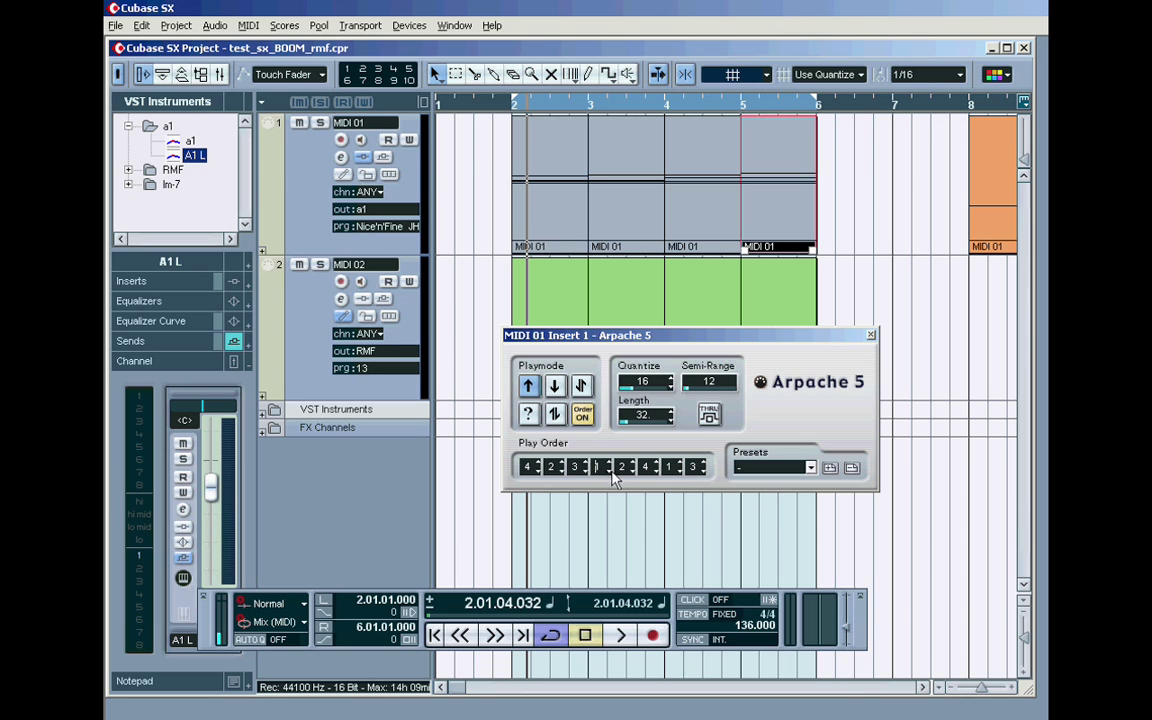
{"action": "left_click", "coordinate": [632, 463]}
{"action": "left_click", "coordinate": [632, 463]}
{"action": "left_click", "coordinate": [657, 471]}
{"action": "left_click", "coordinate": [657, 471]}
{"action": "left_click", "coordinate": [676, 471]}
{"action": "left_click", "coordinate": [676, 471]}
{"action": "left_click", "coordinate": [699, 470]}
{"action": "left_click", "coordinate": [700, 471]}
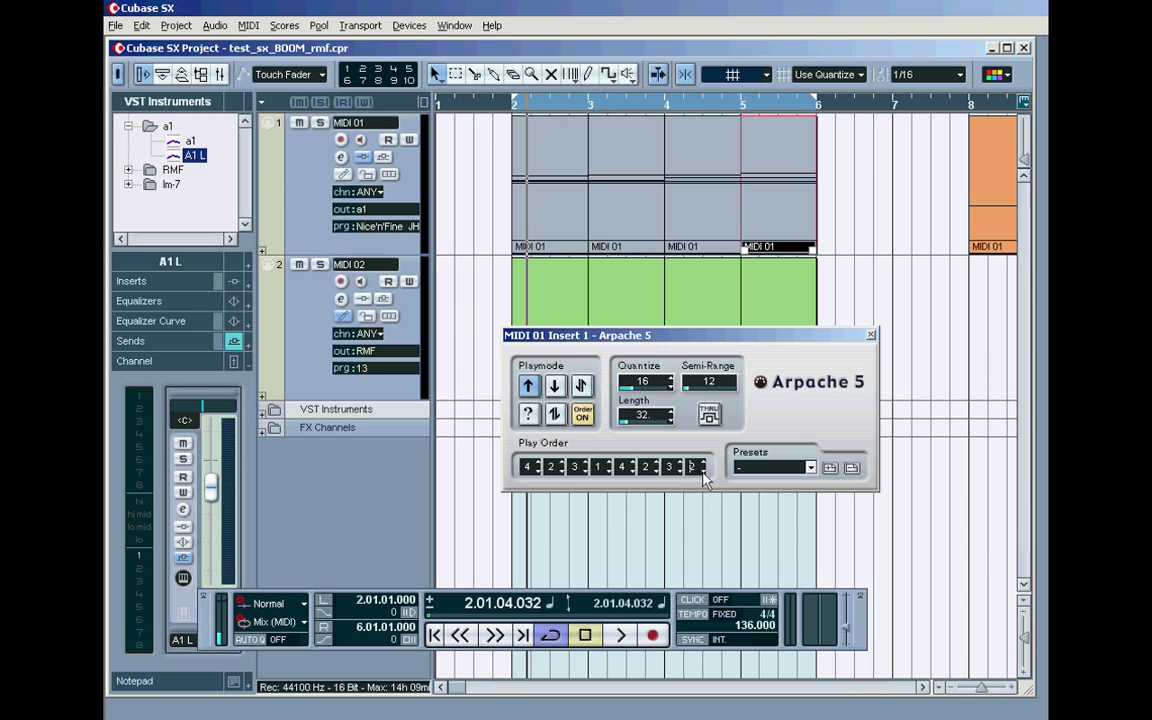
{"action": "left_click", "coordinate": [326, 600]}
{"action": "left_click", "coordinate": [620, 641]}
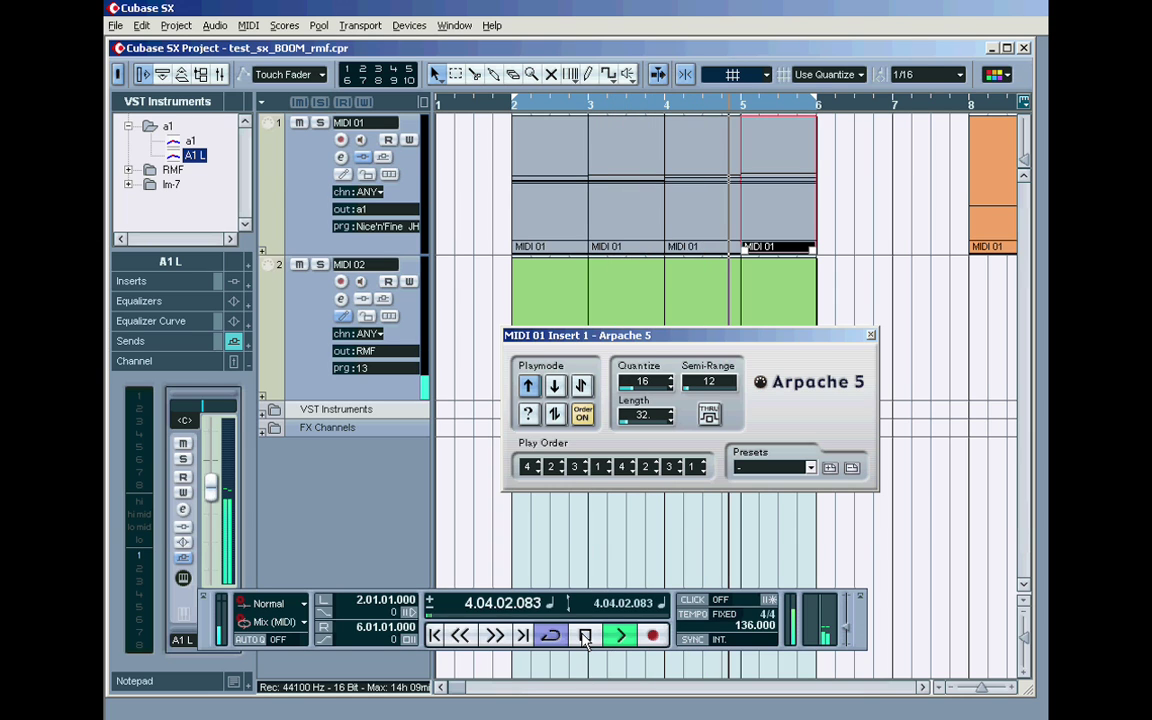
Step: Open the A1 synth on MIDI 01 during playback, sweep its filter cutoff, and close it and stop the loop
{"action": "left_click", "coordinate": [166, 146]}
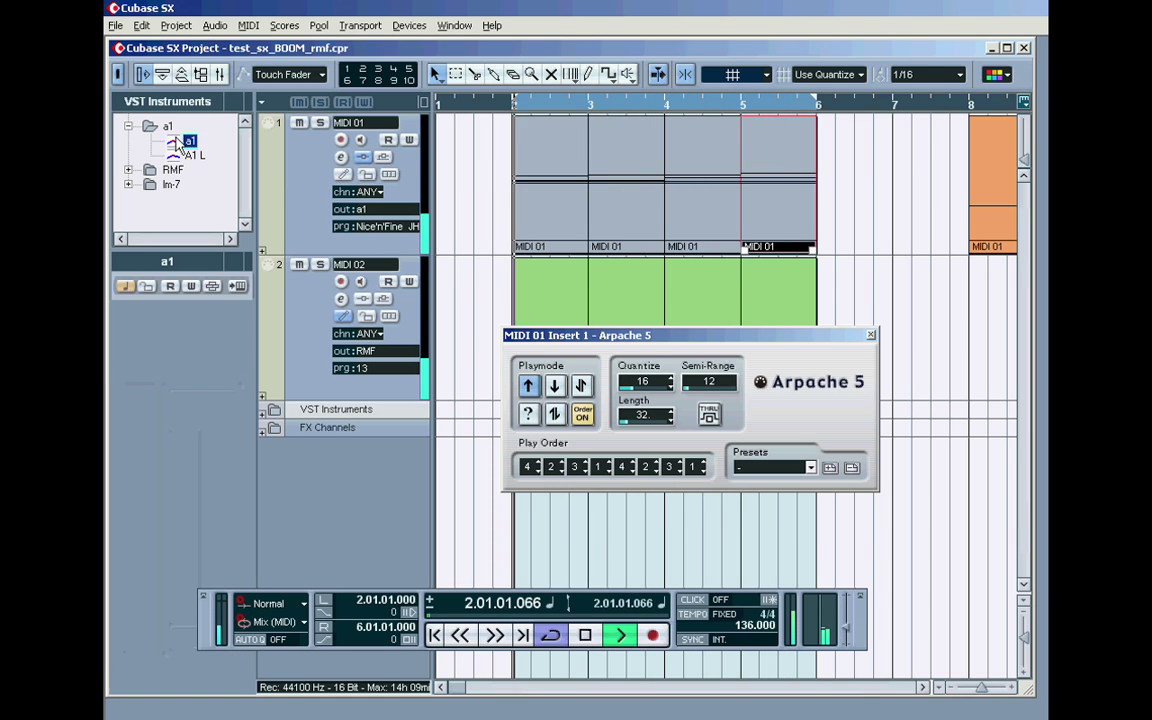
{"action": "left_click", "coordinate": [272, 145]}
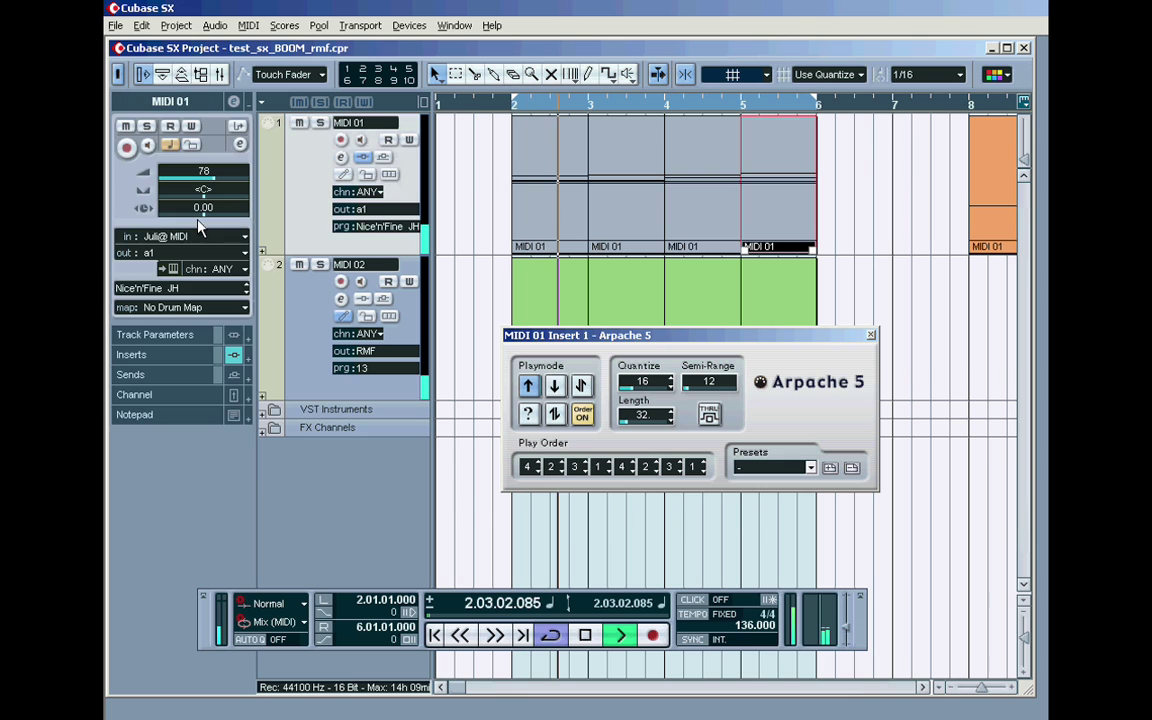
{"action": "left_click", "coordinate": [165, 268]}
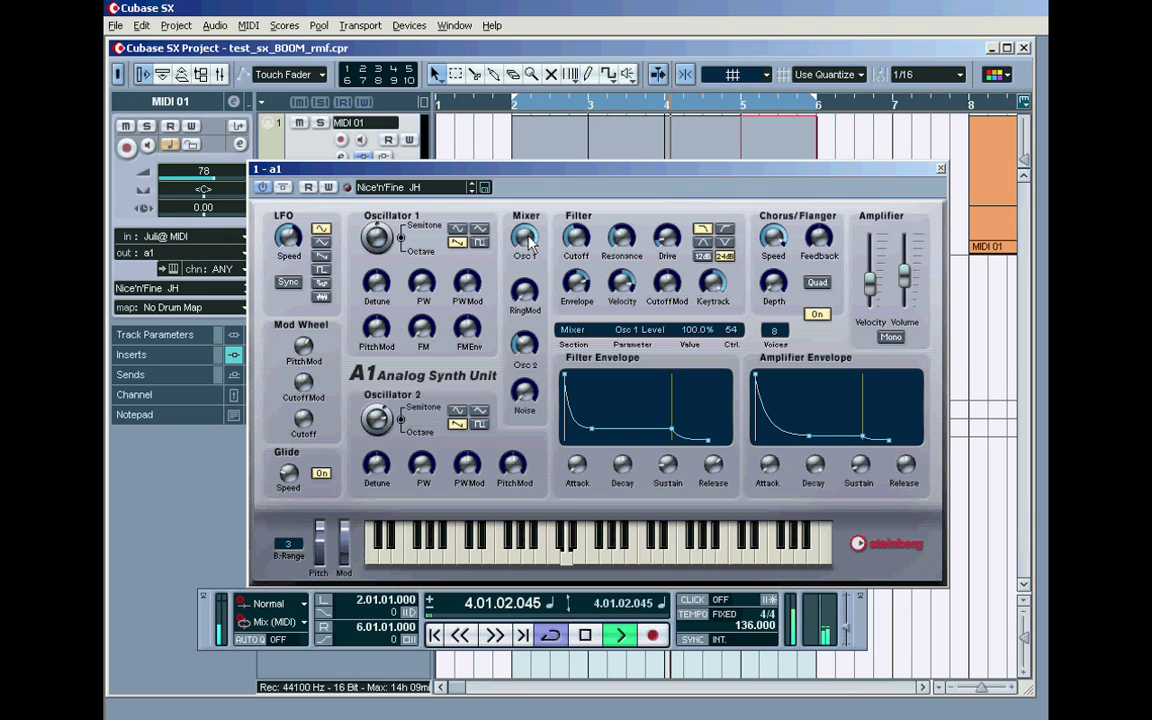
{"action": "mouse_move", "coordinate": [576, 232]}
{"action": "mouse_move", "coordinate": [576, 232]}
{"action": "left_mouse_down"}
{"action": "mouse_move", "coordinate": [590, 232]}
{"action": "mouse_move", "coordinate": [580, 232]}
{"action": "left_mouse_up"}
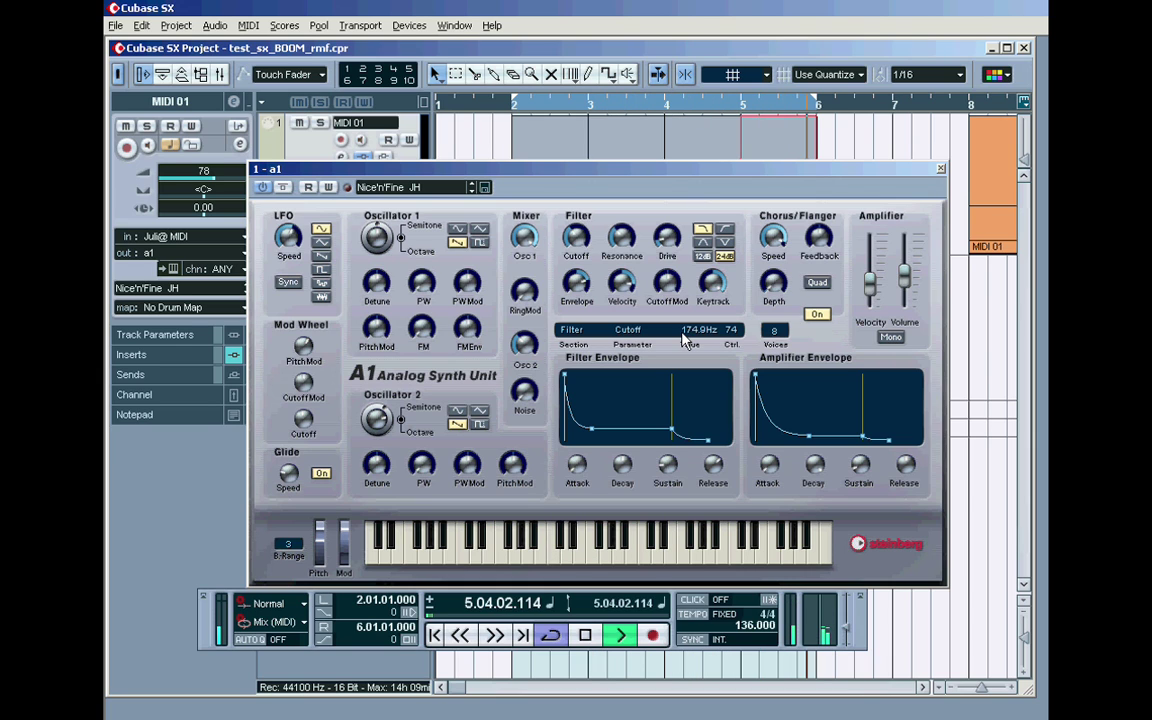
{"action": "left_click_drag", "start_coordinate": [577, 231], "coordinate": [577, 229]}
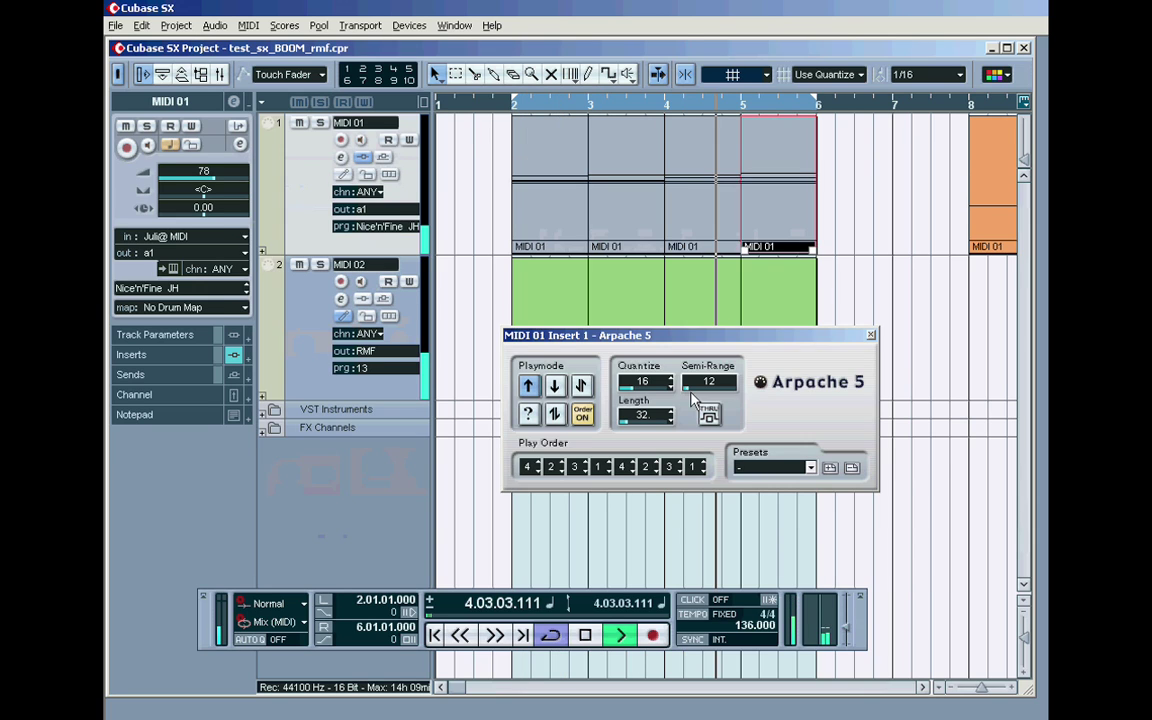
{"action": "key", "text": "space"}
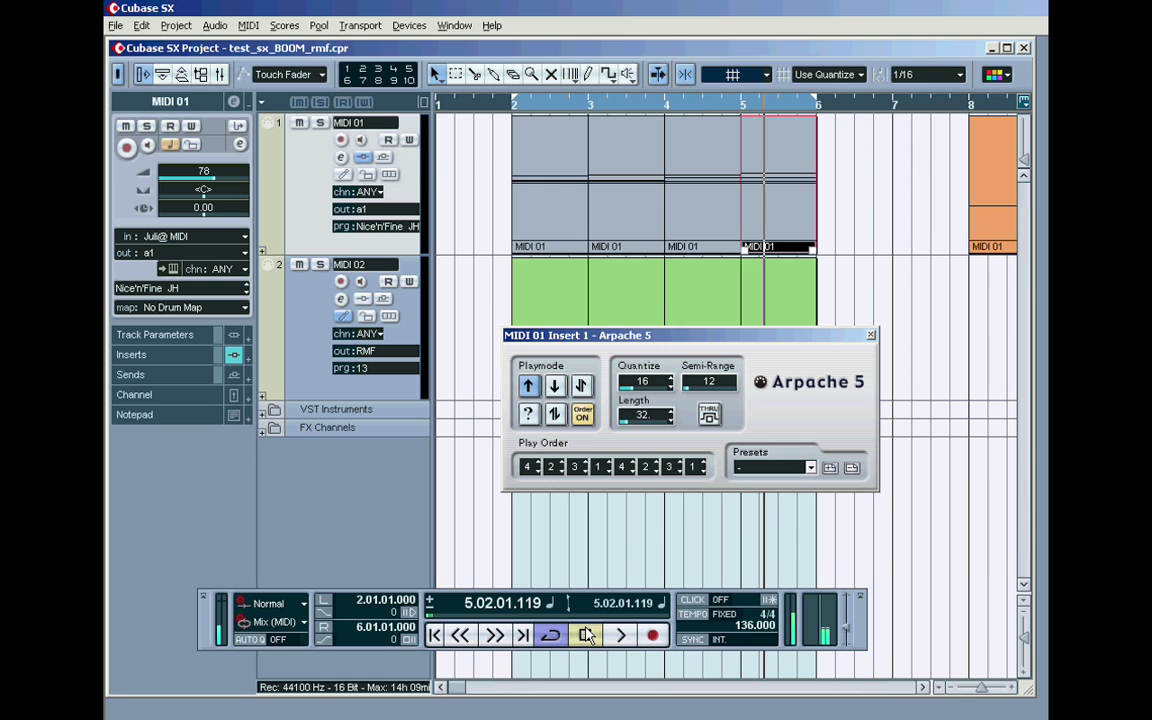
Step: Move the Arpache 5 window lower to uncover the MIDI 02 notes and enable monitoring on the MIDI 01 track
{"action": "left_click_drag", "start_coordinate": [677, 341], "coordinate": [675, 385]}
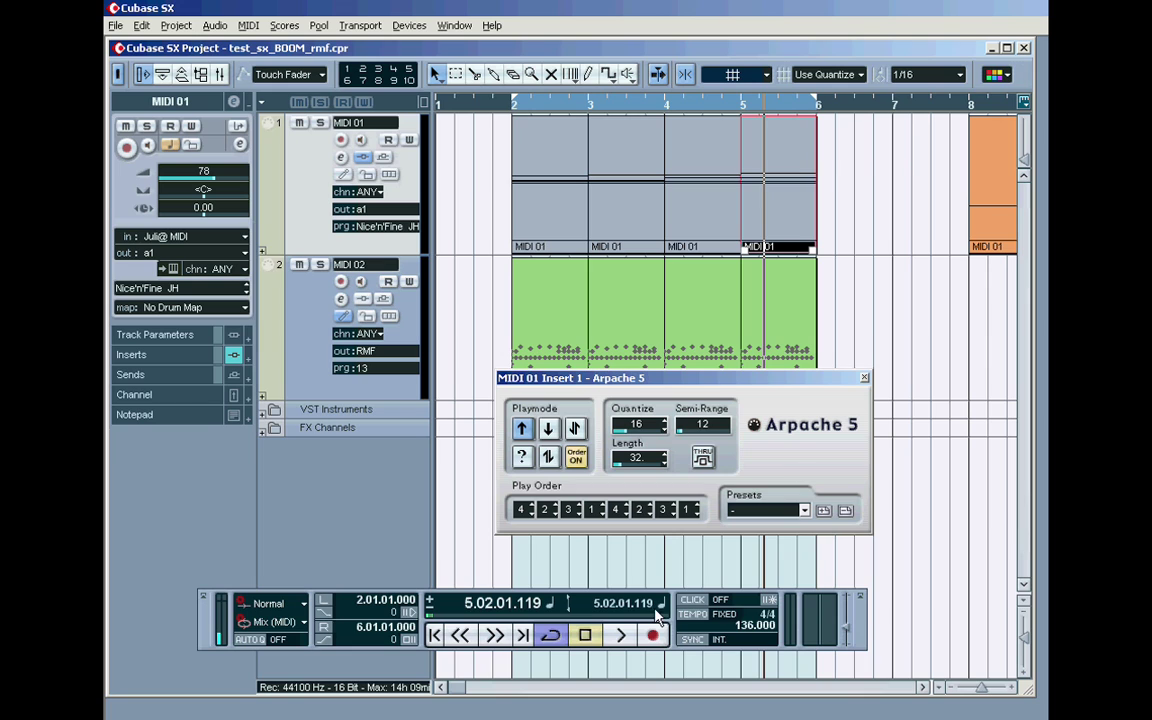
{"action": "left_click", "coordinate": [585, 636]}
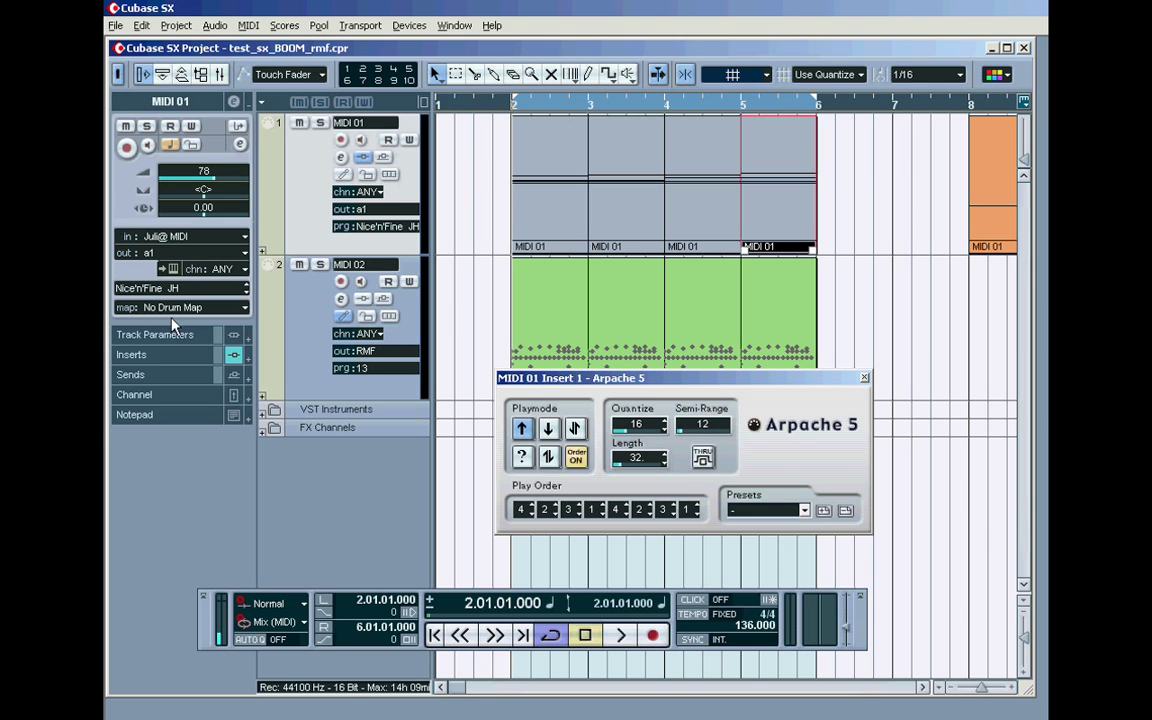
{"action": "left_click", "coordinate": [360, 141]}
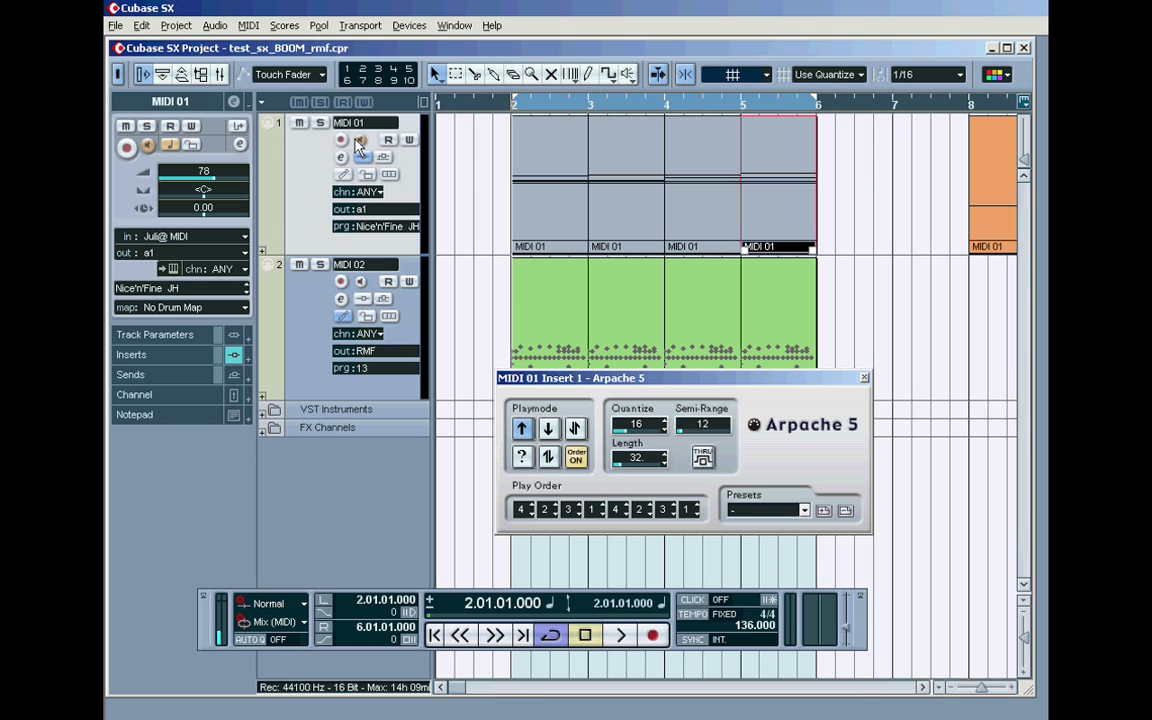